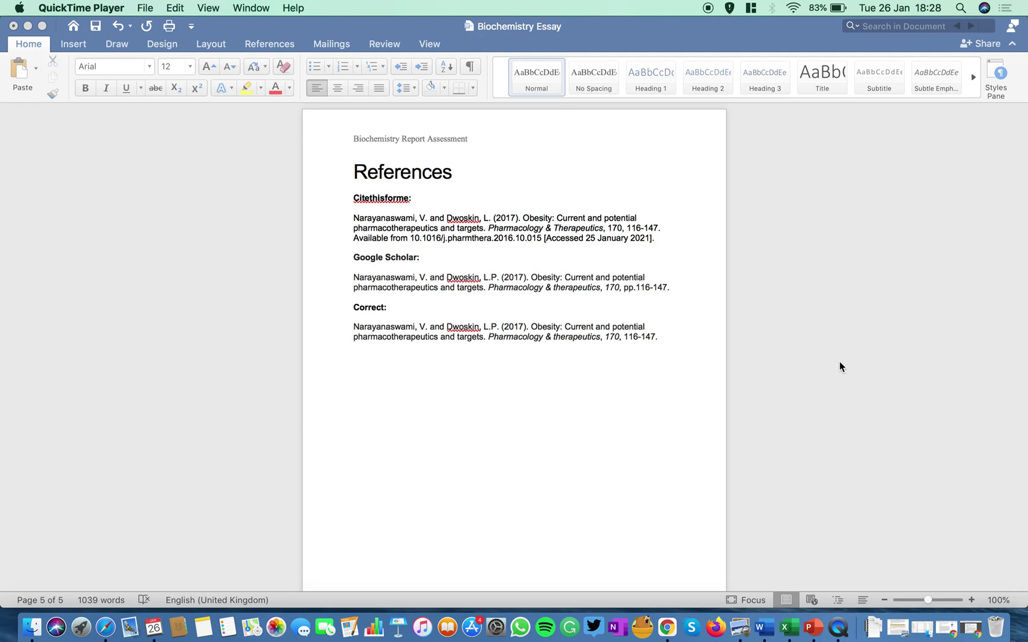
Look through the Biochemistry Essay document from its title page to the final References page.
click(840, 366)
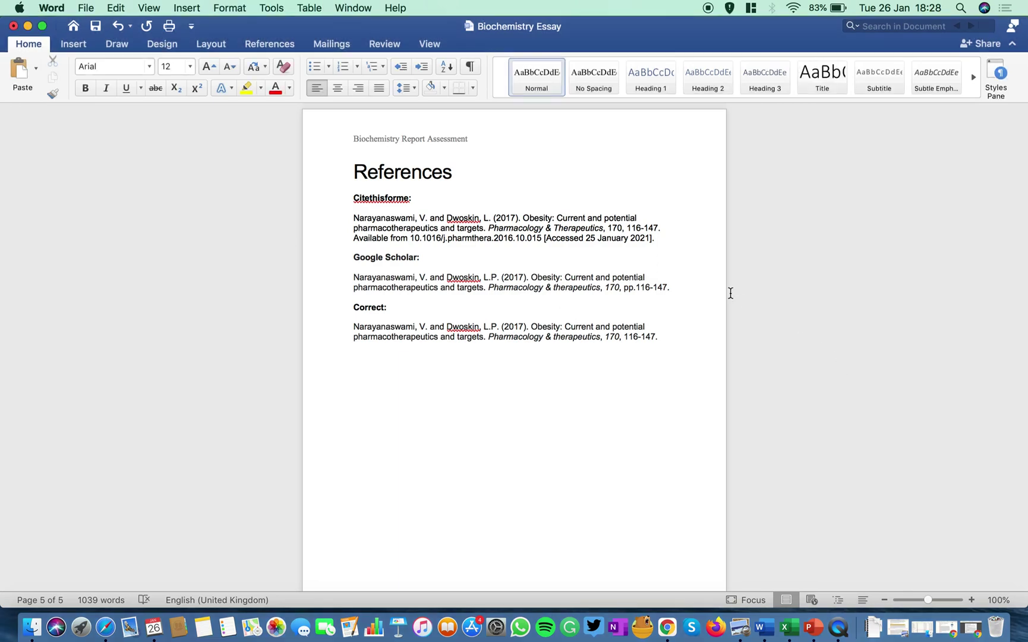
scroll(730, 293, up, 20)
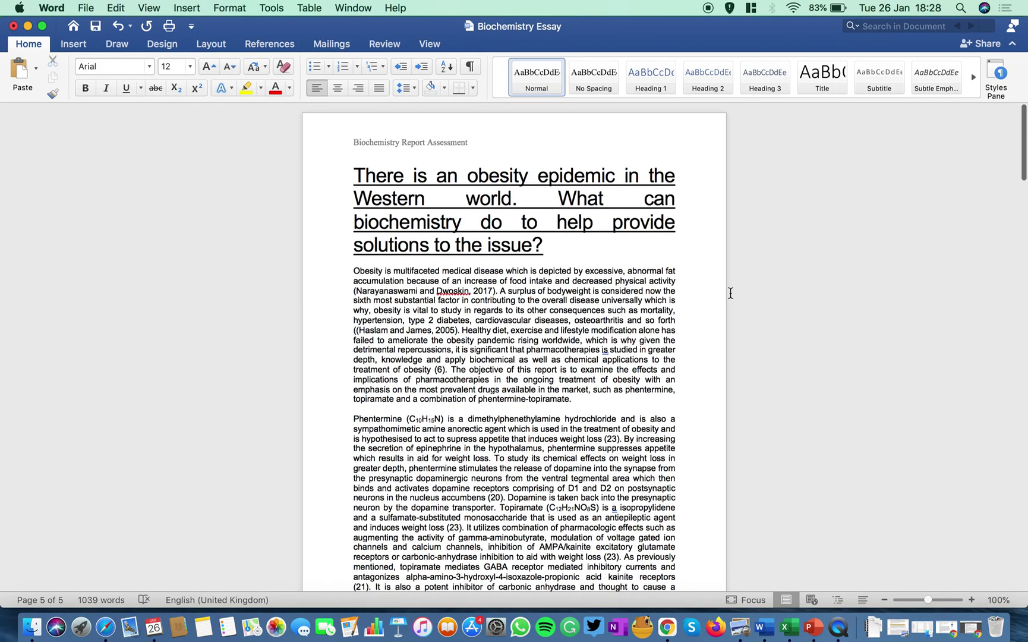
scroll(731, 293, down, 20)
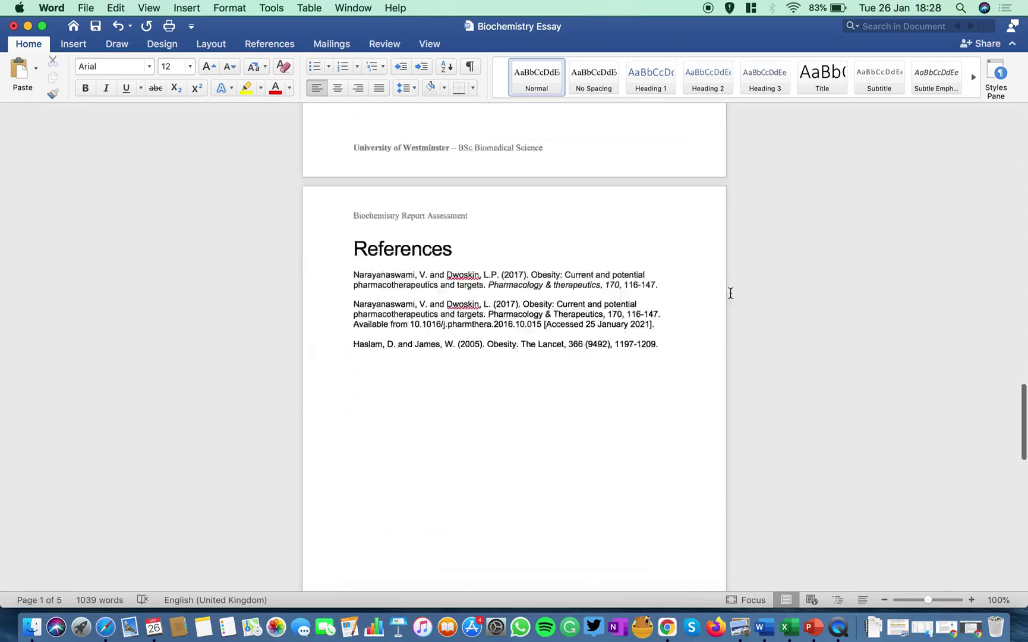
scroll(731, 293, up, 20)
scroll(730, 293, down, 15)
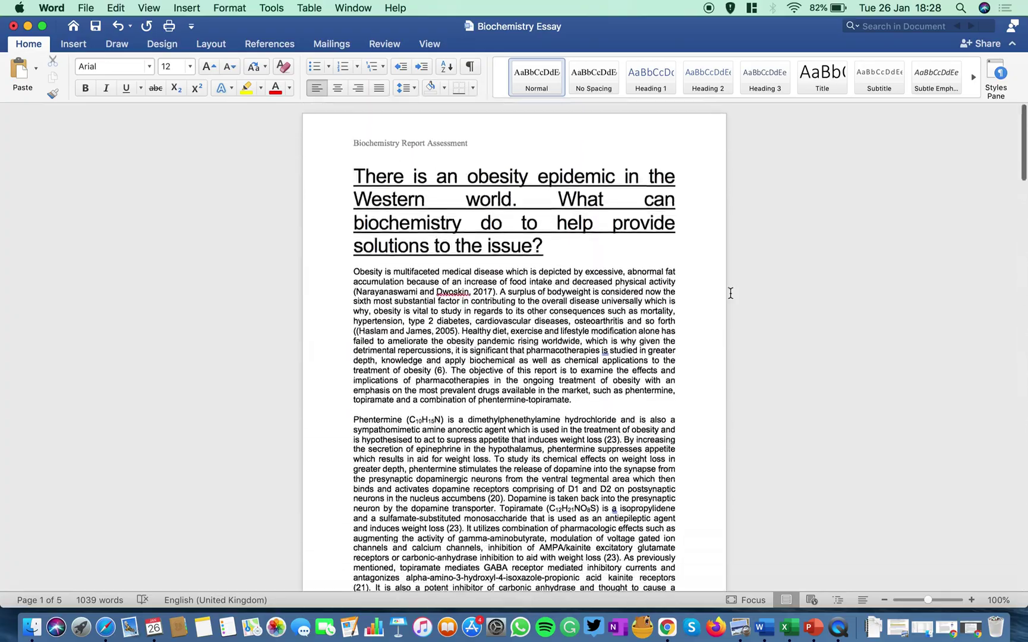
scroll(731, 293, up, 10)
scroll(730, 293, down, 20)
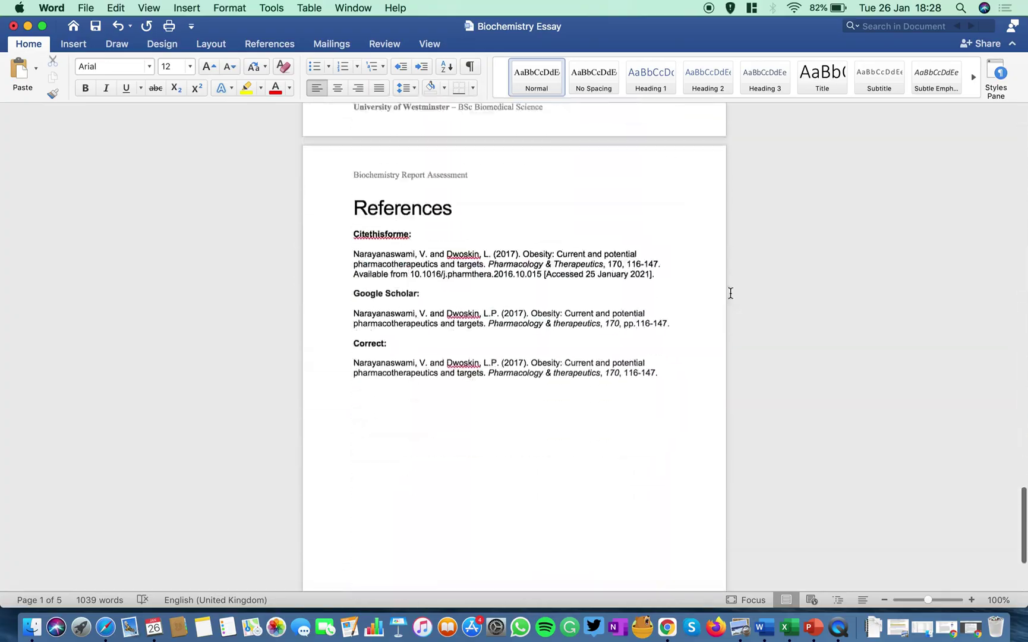
scroll(731, 293, up, 5)
scroll(730, 293, down, 2)
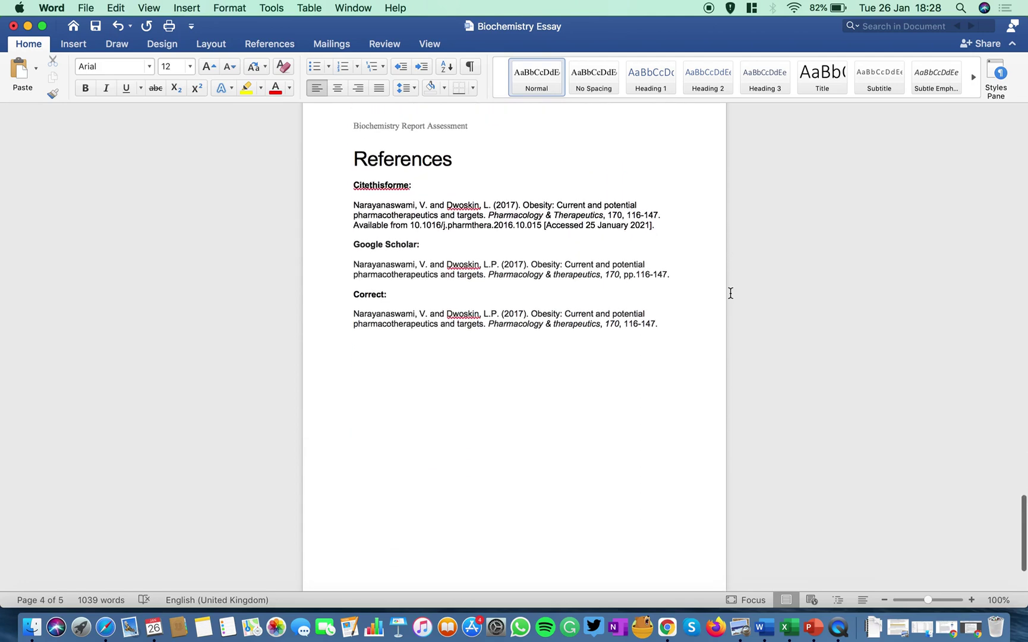
scroll(730, 293, up, 1)
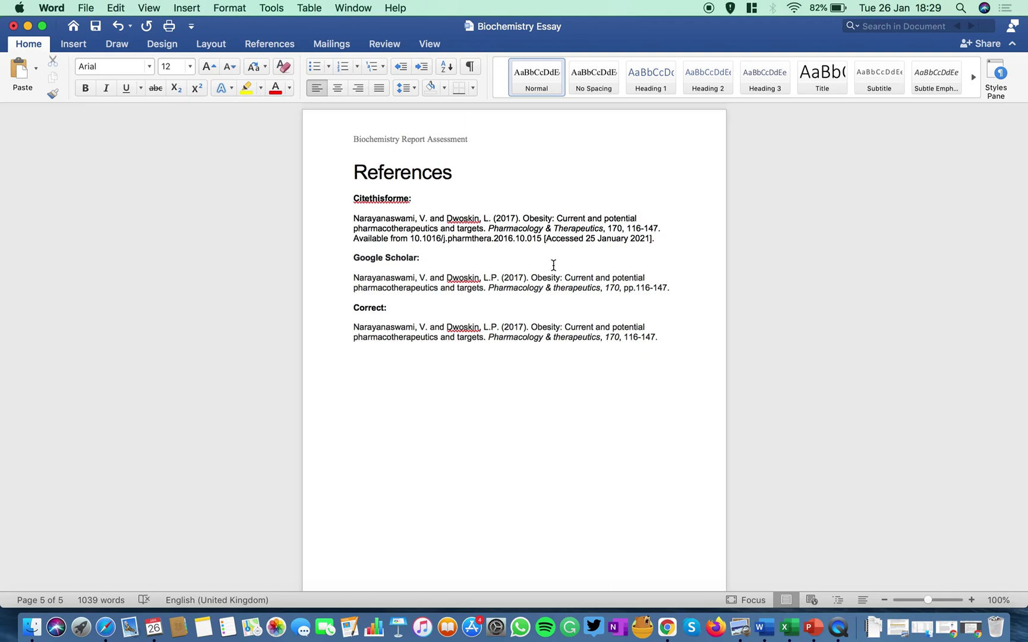
Examine the Citethisforme, Google Scholar and Correct versions of the obesity reference on the final References page.
click(813, 627)
drag(338, 210, 639, 220)
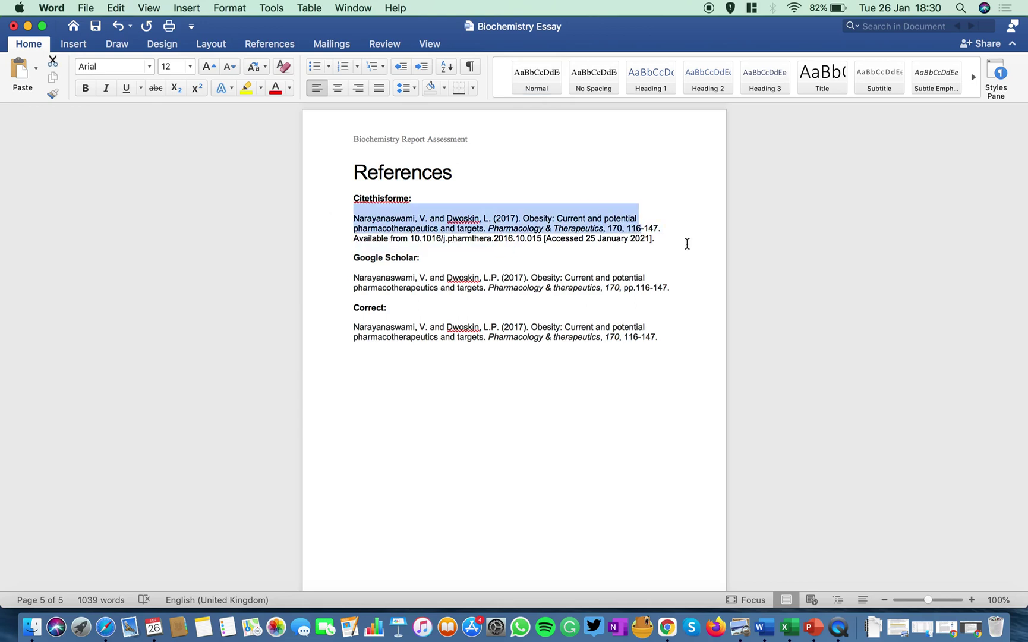
click(687, 244)
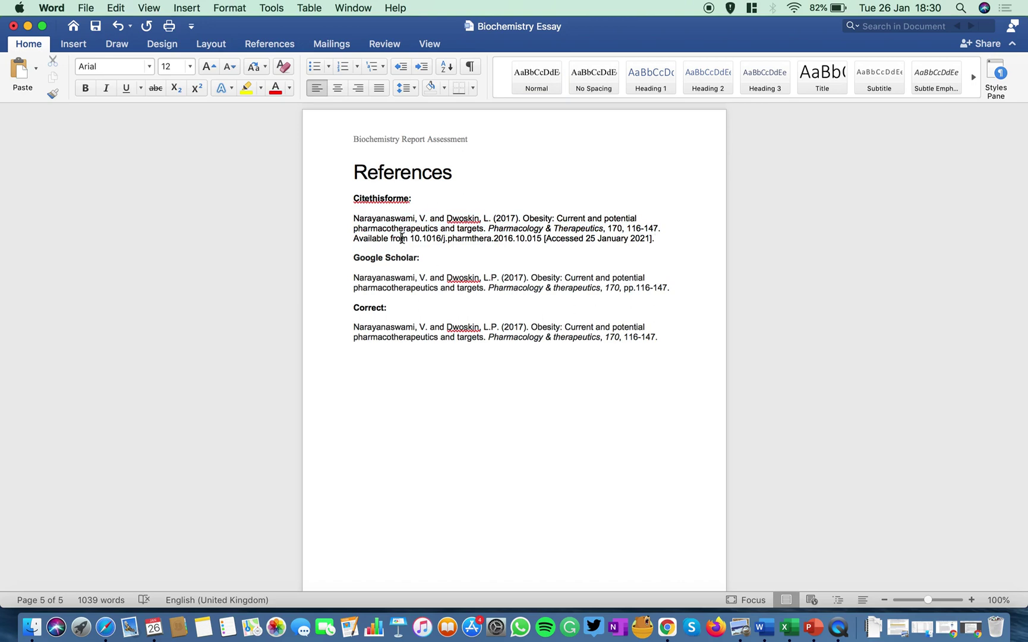
click(422, 286)
click(448, 336)
Switch to the Safari window on Desktop 1 that shows the course discussion about reference formats.
key(ctrl+Left)
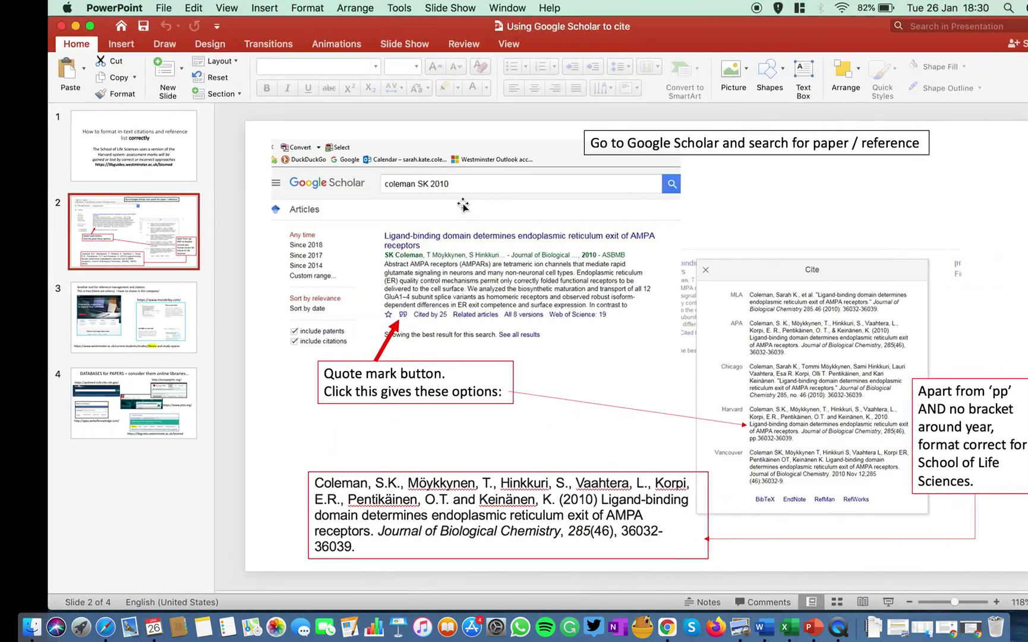
key(ctrl+Right)
key(ctrl+Up)
key(ctrl+Down)
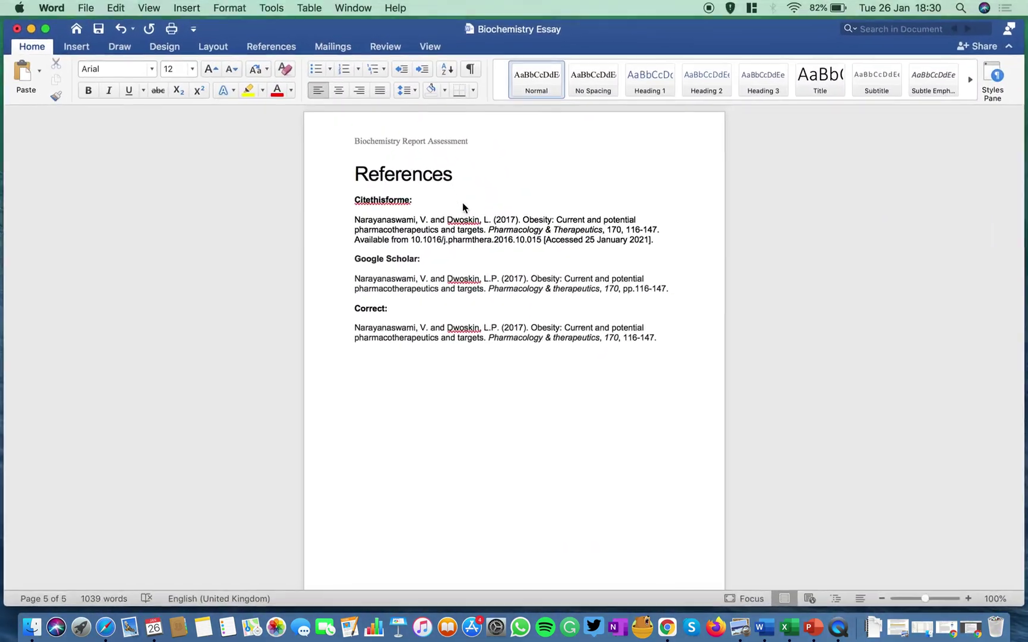
key(ctrl+Left)
key(ctrl+Up)
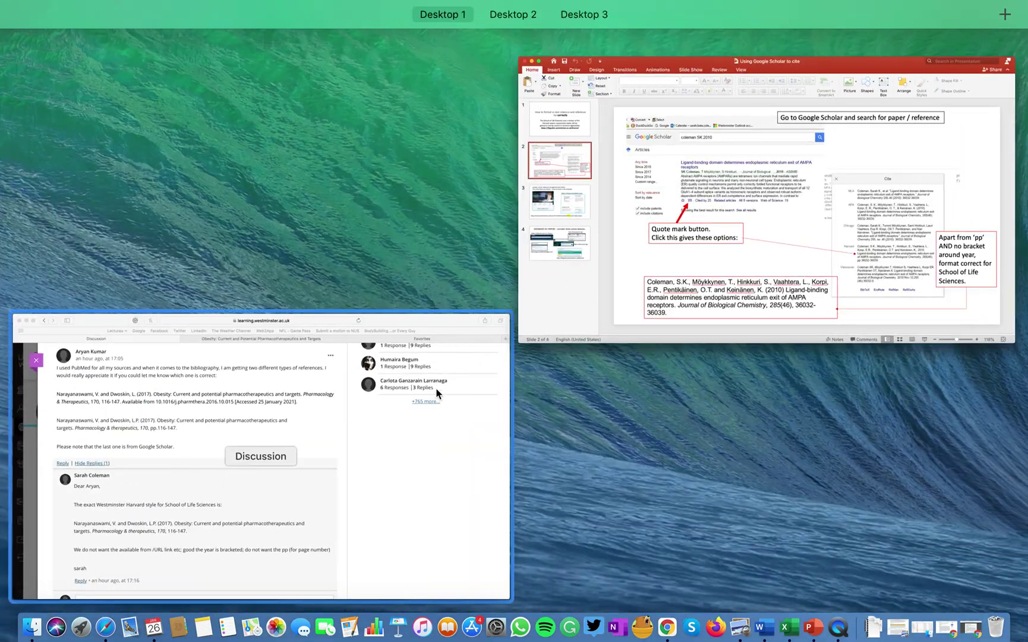
click(435, 387)
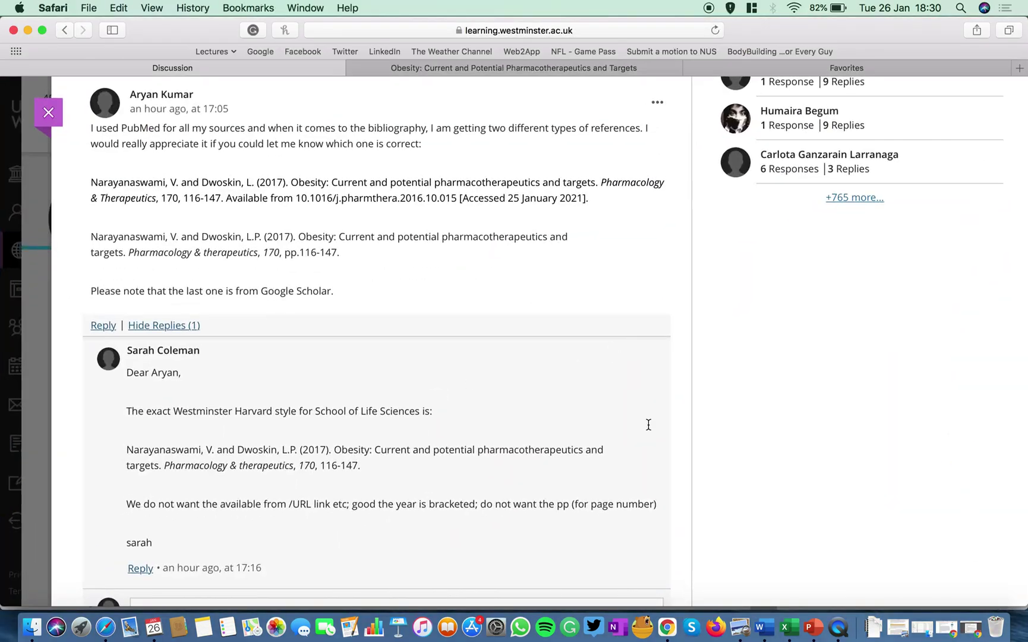
Read the reply giving the exact Westminster Harvard style for the School of Life Sciences, including its example reference.
scroll(648, 424, down, 3)
scroll(648, 424, up, 3)
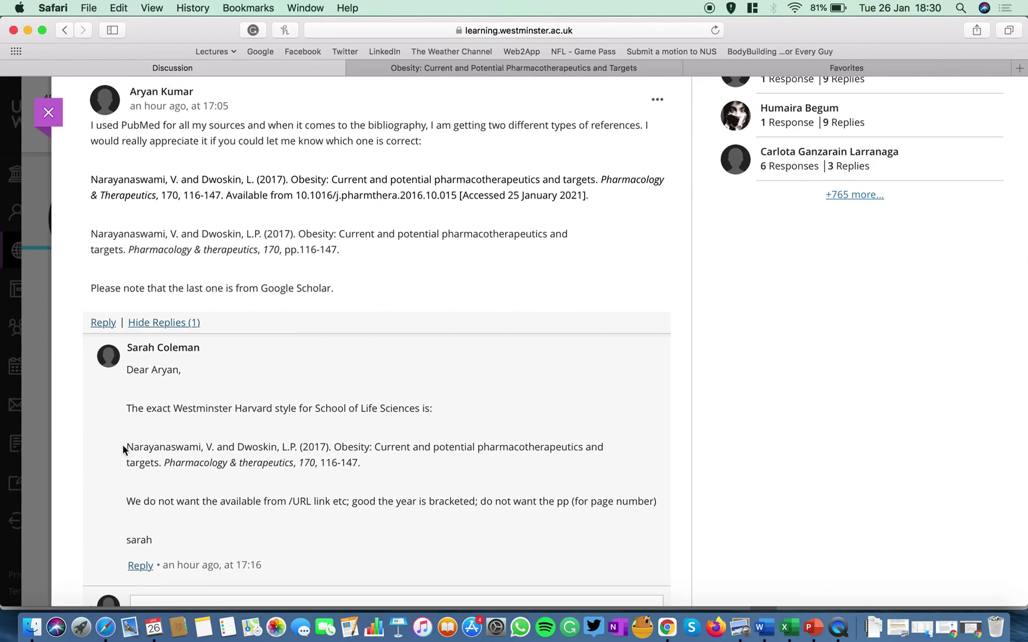
drag(123, 449, 384, 462)
click(384, 462)
scroll(294, 437, down, 3)
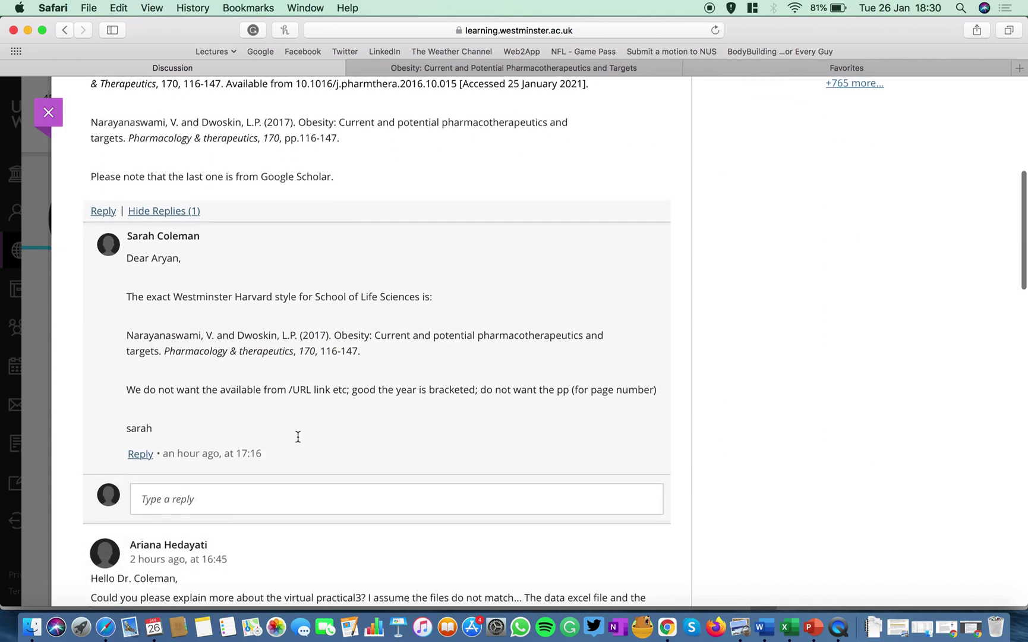
scroll(298, 437, up, 1)
scroll(231, 297, up, 2)
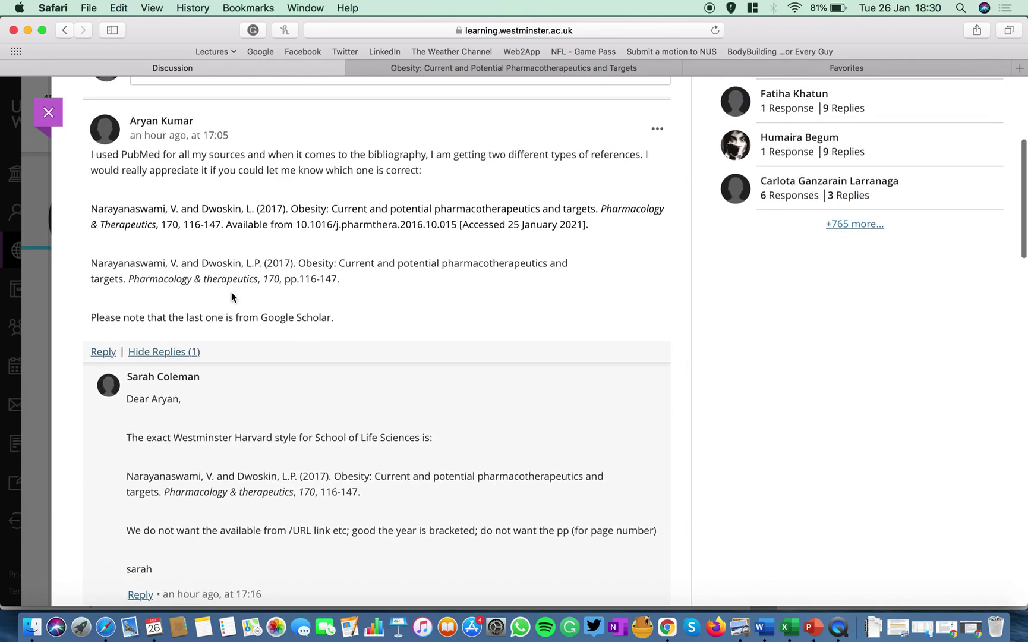
Highlight the two references in the student's question in turn and compare them with the corrected reference in the reply.
drag(349, 281, 84, 263)
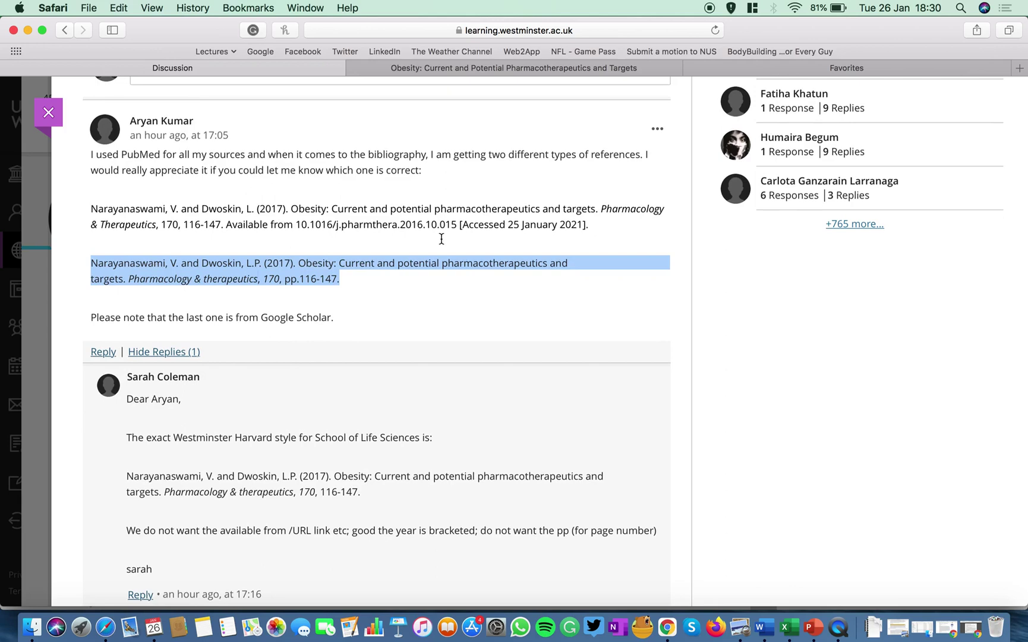
drag(612, 229, 87, 204)
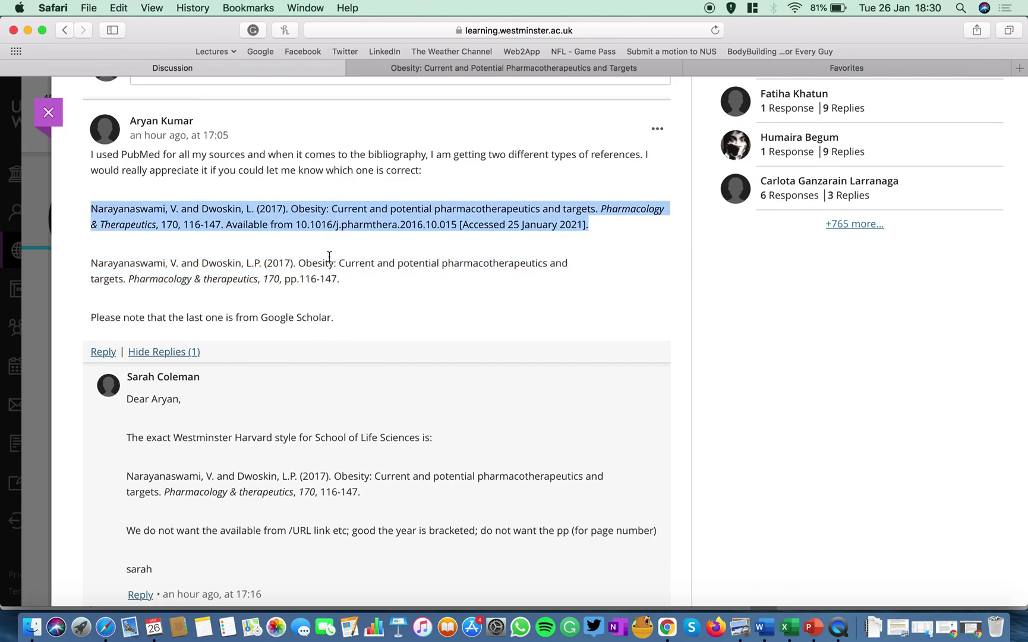
scroll(438, 307, down, 5)
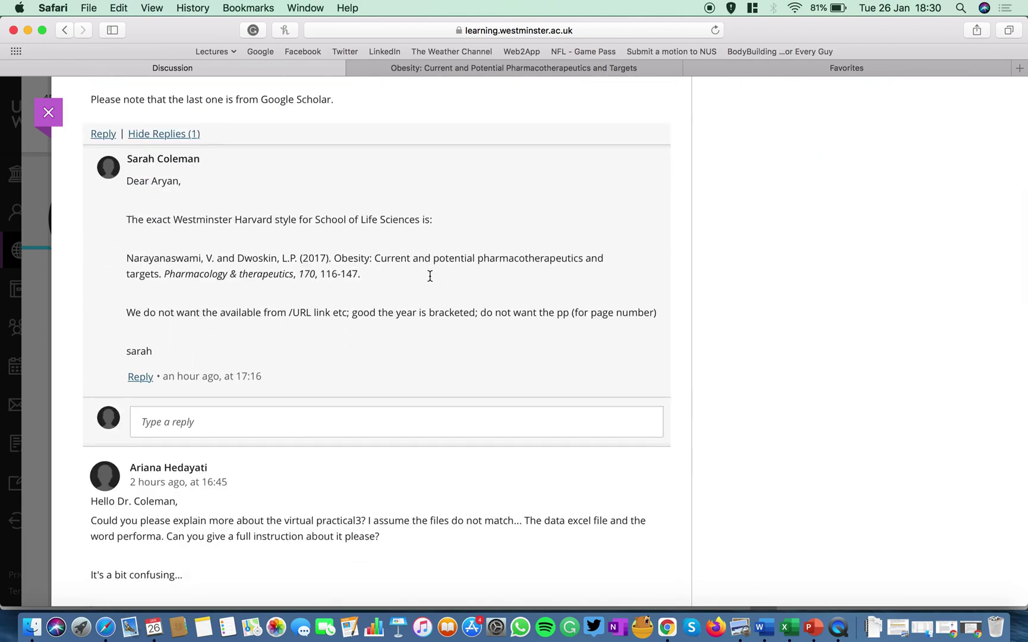
drag(430, 276, 129, 255)
click(388, 271)
In the Word essay, add a blank line below the last reference and highlight the Citethisforme, Google Scholar and Correct references in turn.
key(super+Tab)
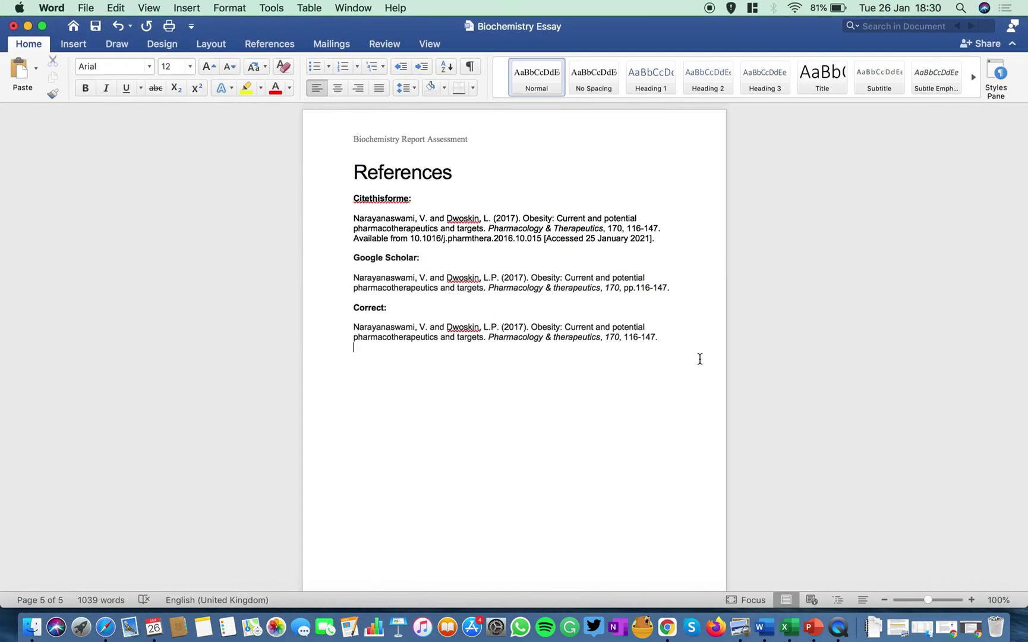
key(Return)
drag(675, 241, 354, 214)
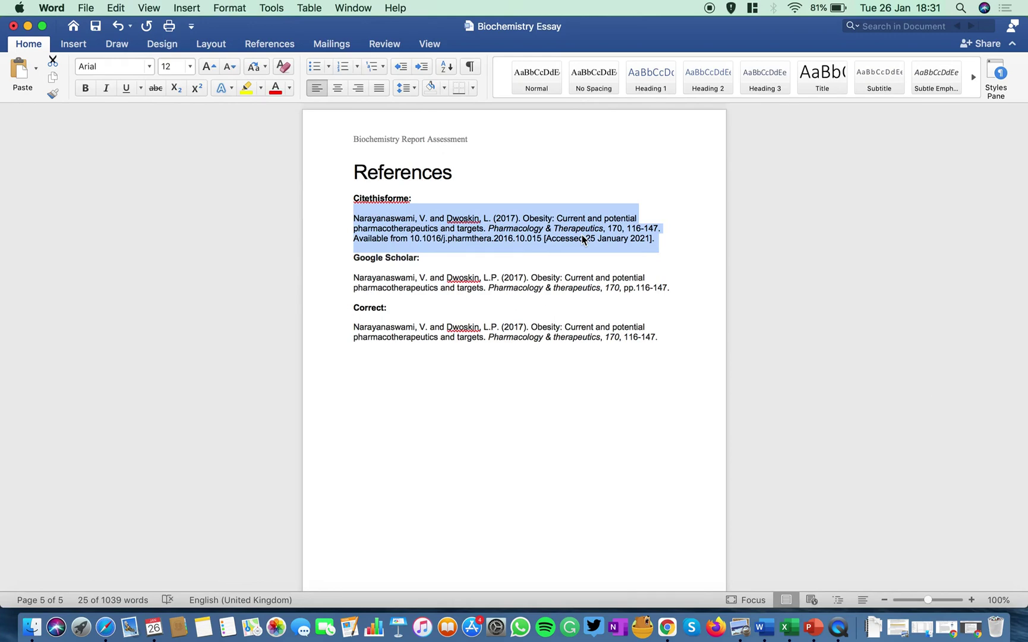
click(663, 241)
drag(670, 242, 333, 221)
click(685, 287)
drag(686, 287, 307, 284)
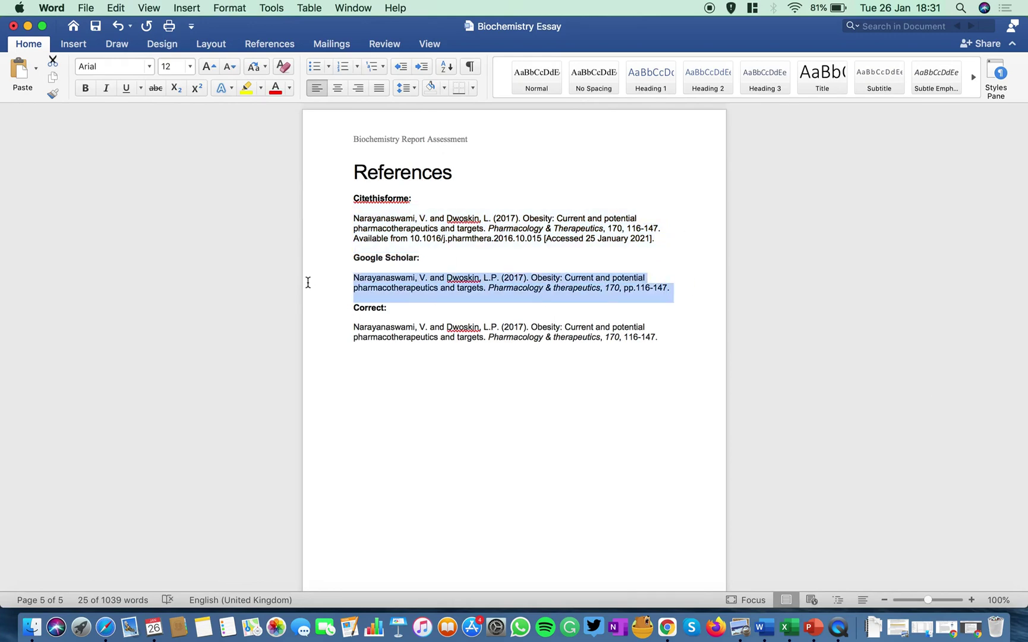
drag(674, 338, 338, 330)
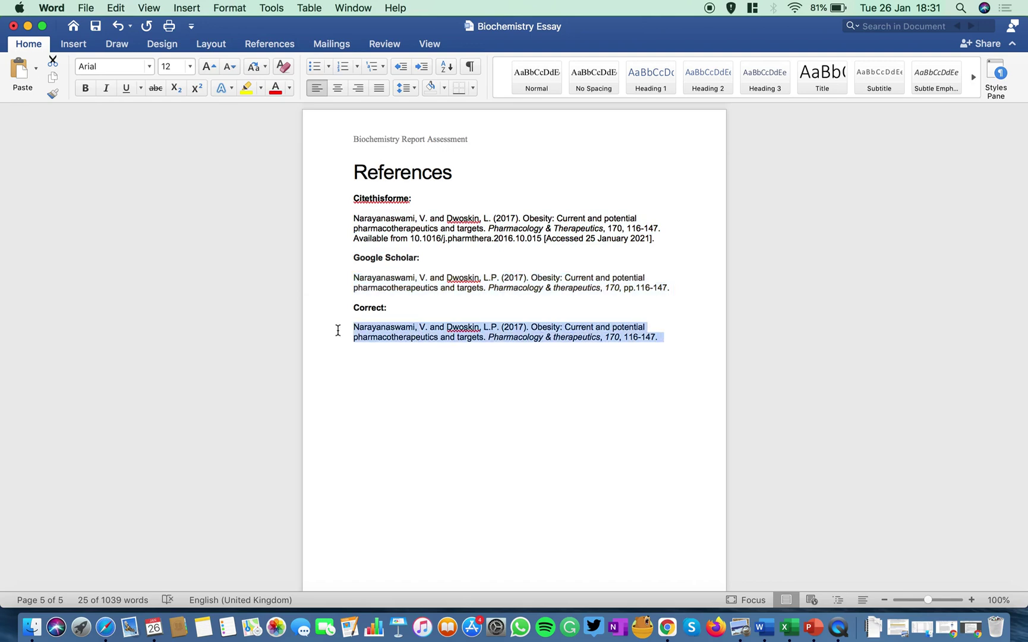
click(520, 395)
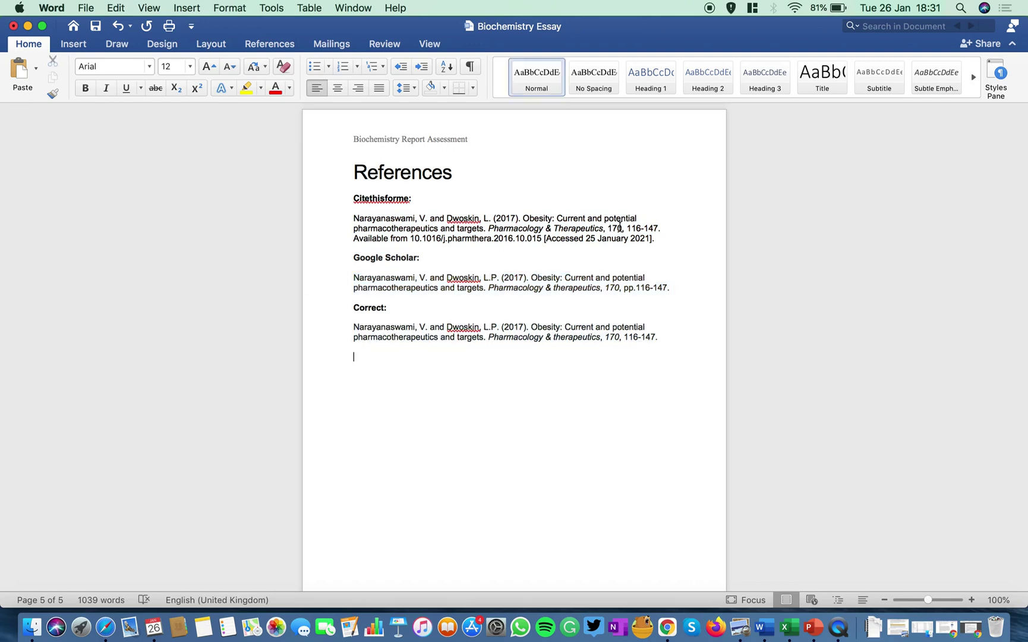
Switch to Safari and bring up the PMC article "Obesity: Current and Potential Pharmacotherapeutics and Targets".
key(ctrl+Left)
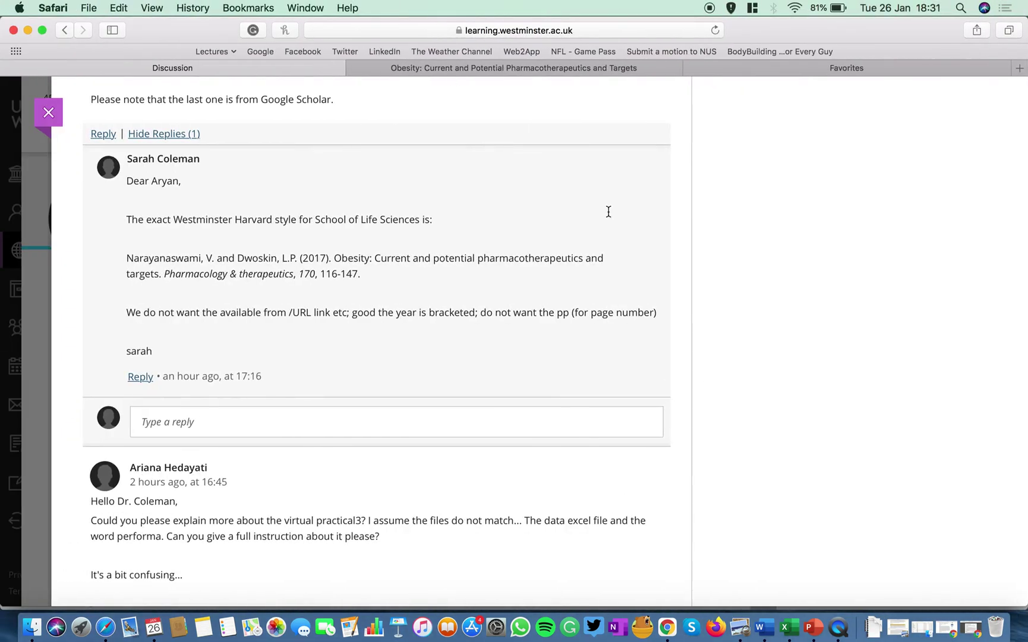
key(ctrl+Right)
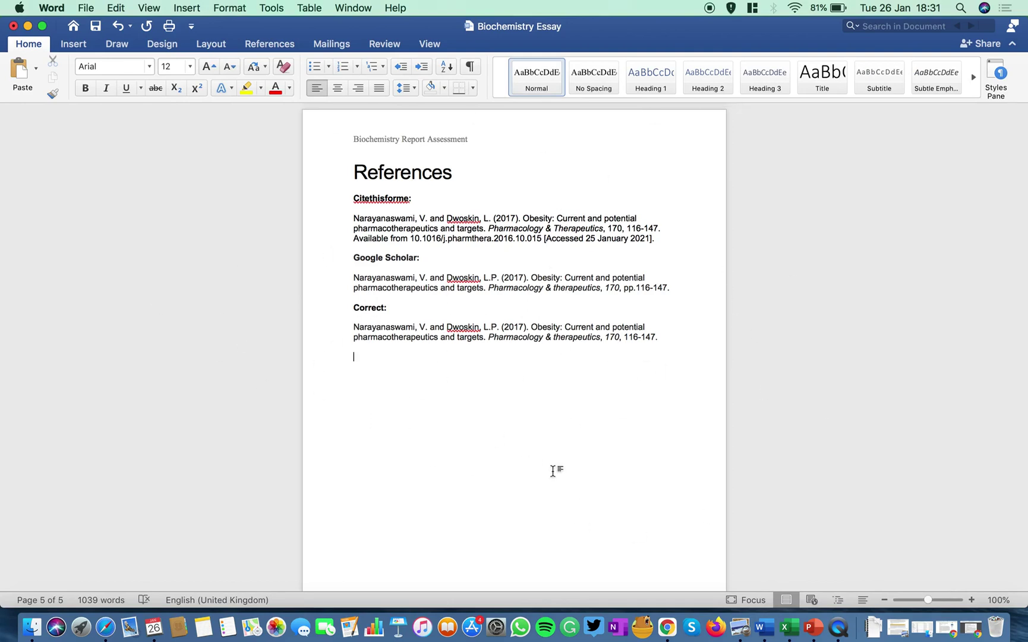
scroll(555, 467, up, 5)
scroll(553, 471, down, 5)
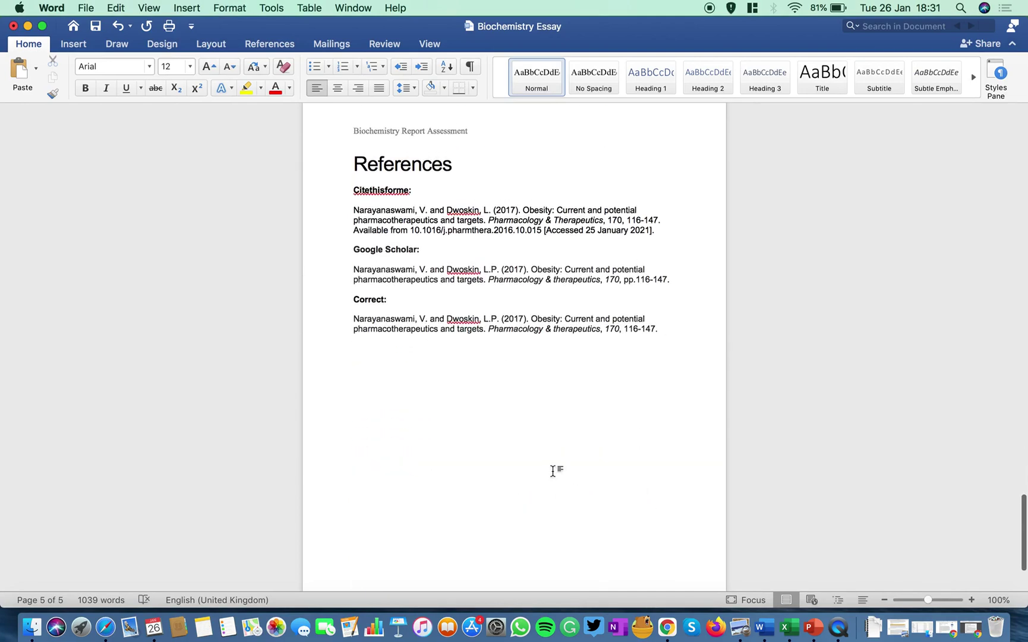
key(super+Tab)
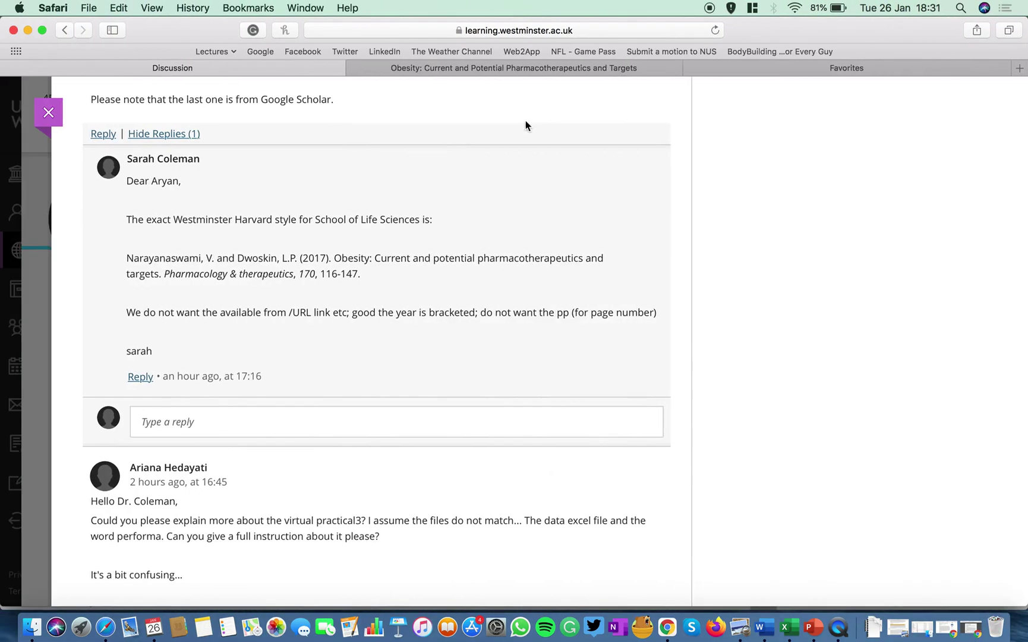
click(535, 70)
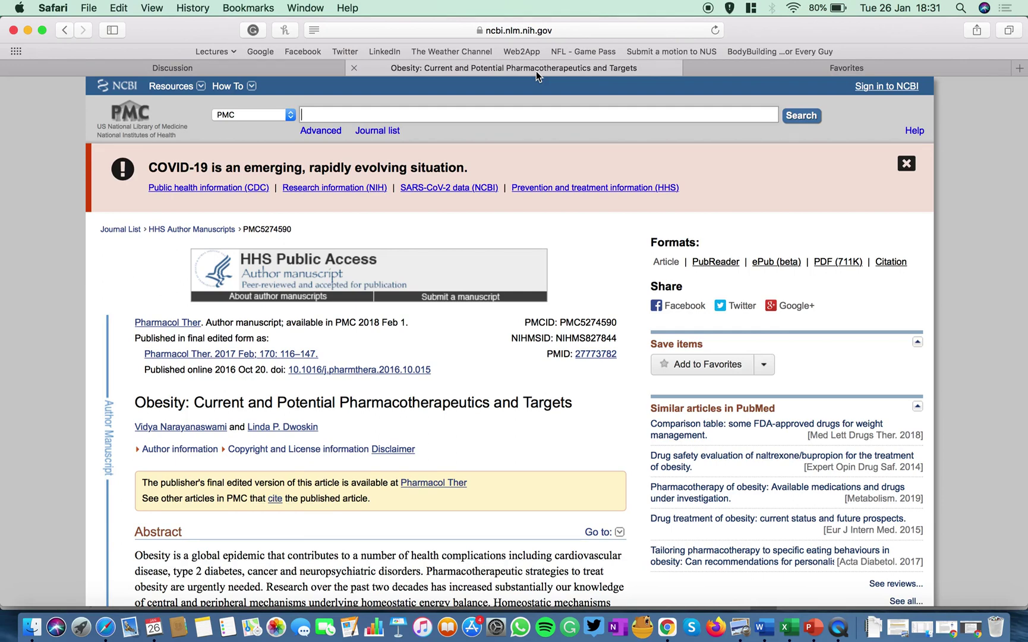
Skim the PMC article from its title details through the introduction, Figure 1 and section 2, and return to its beginning.
scroll(523, 146, down, 2)
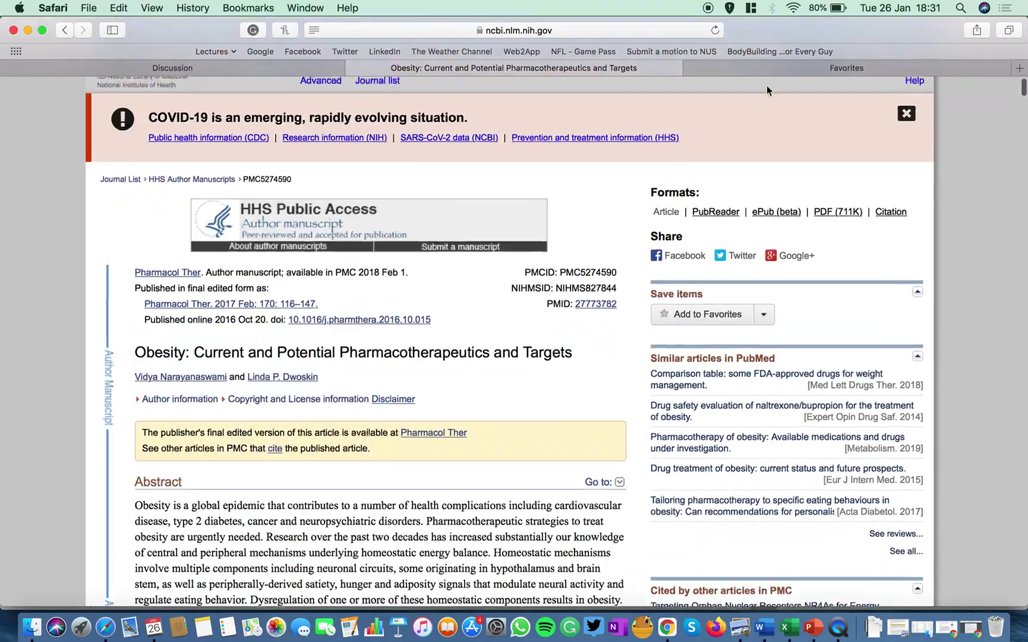
scroll(484, 376, down, 20)
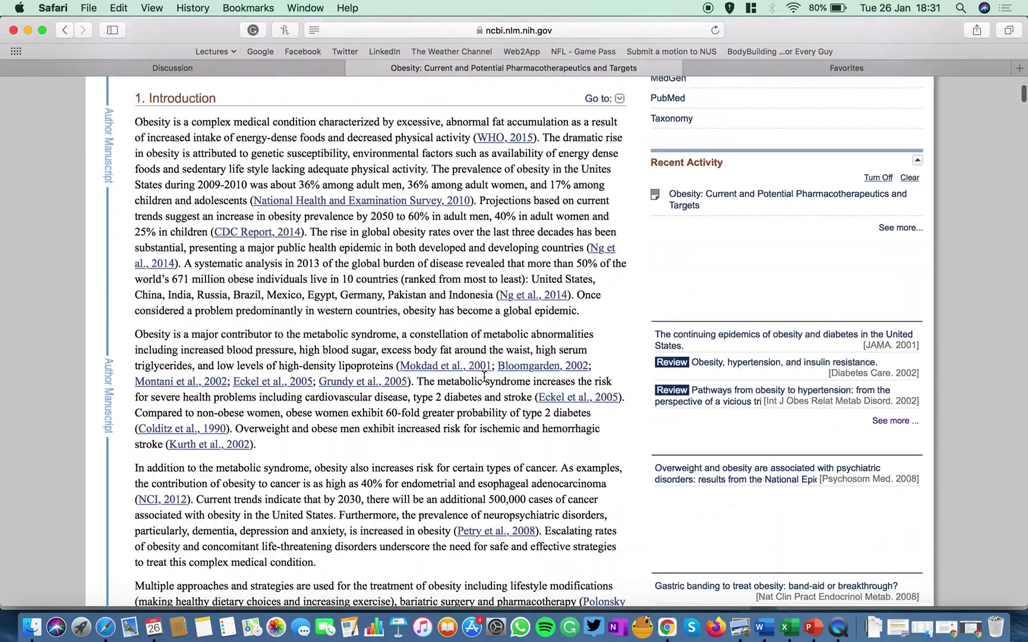
scroll(484, 376, down, 15)
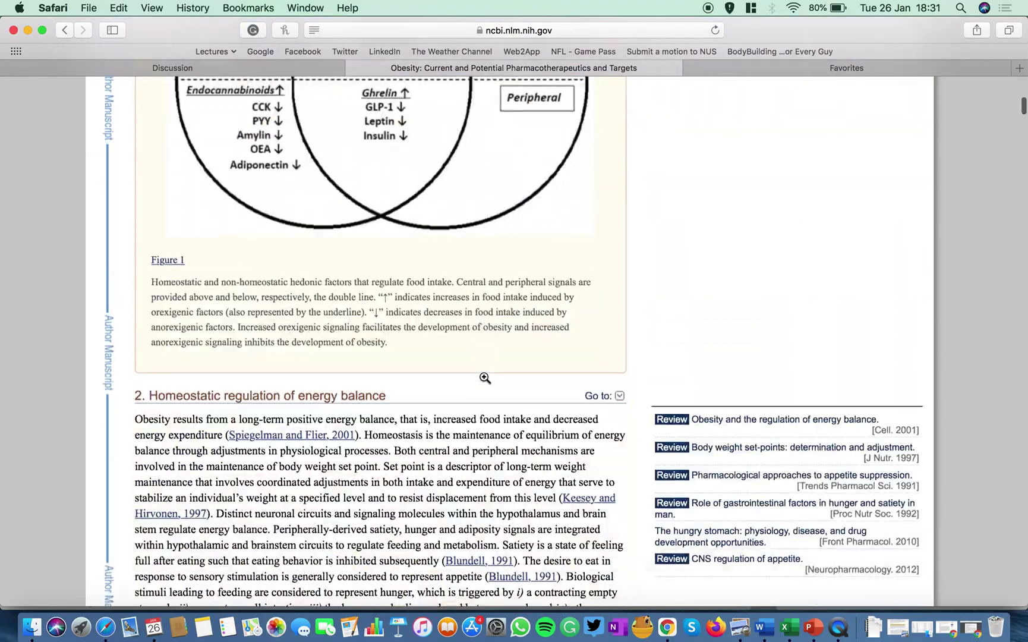
scroll(485, 381, up, 20)
scroll(484, 381, up, 10)
scroll(484, 381, down, 20)
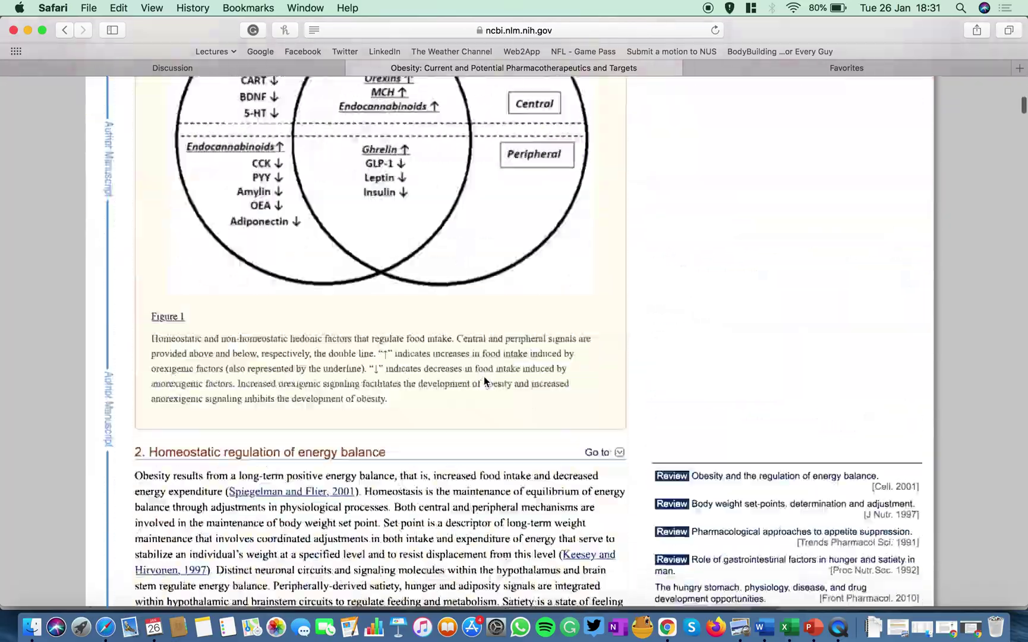
scroll(483, 376, up, 20)
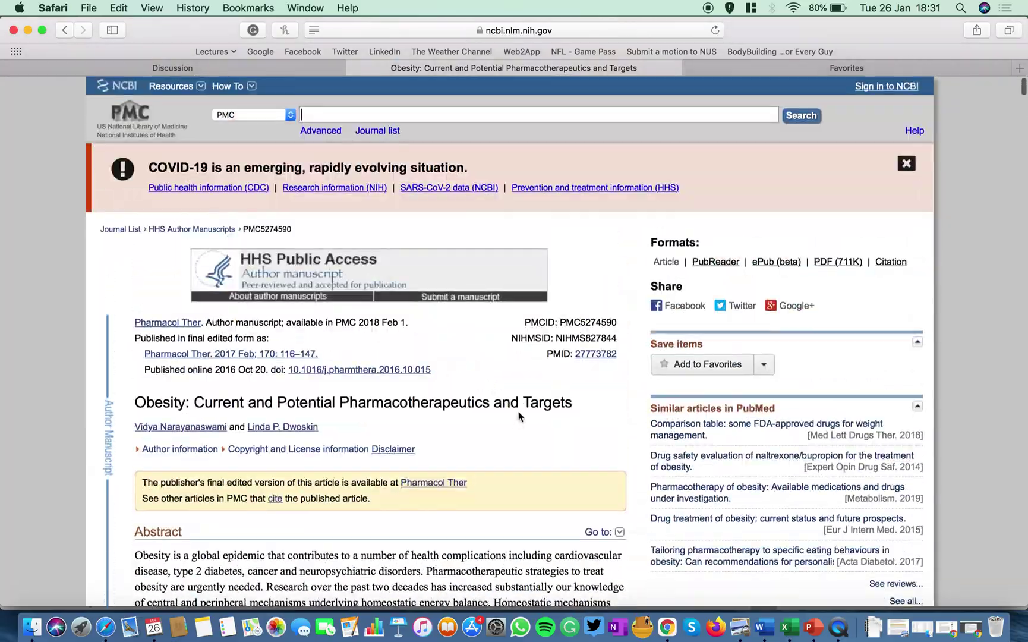
scroll(521, 409, down, 1)
scroll(520, 409, down, 3)
scroll(522, 409, up, 3)
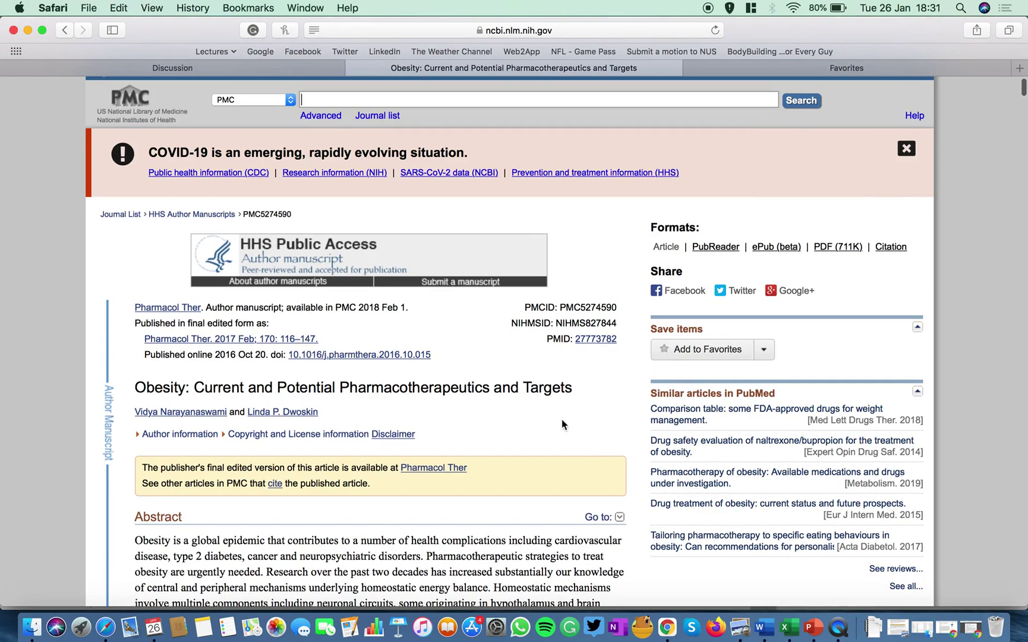
Open the citethisforme.com reference generator in the empty Favorites tab.
scroll(562, 420, down, 7)
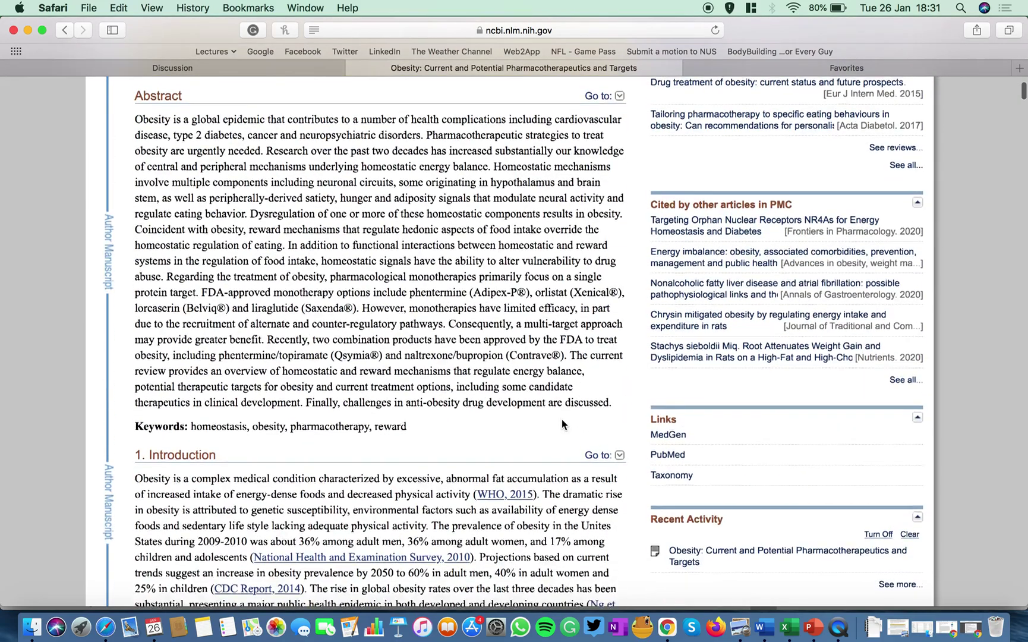
scroll(561, 420, up, 4)
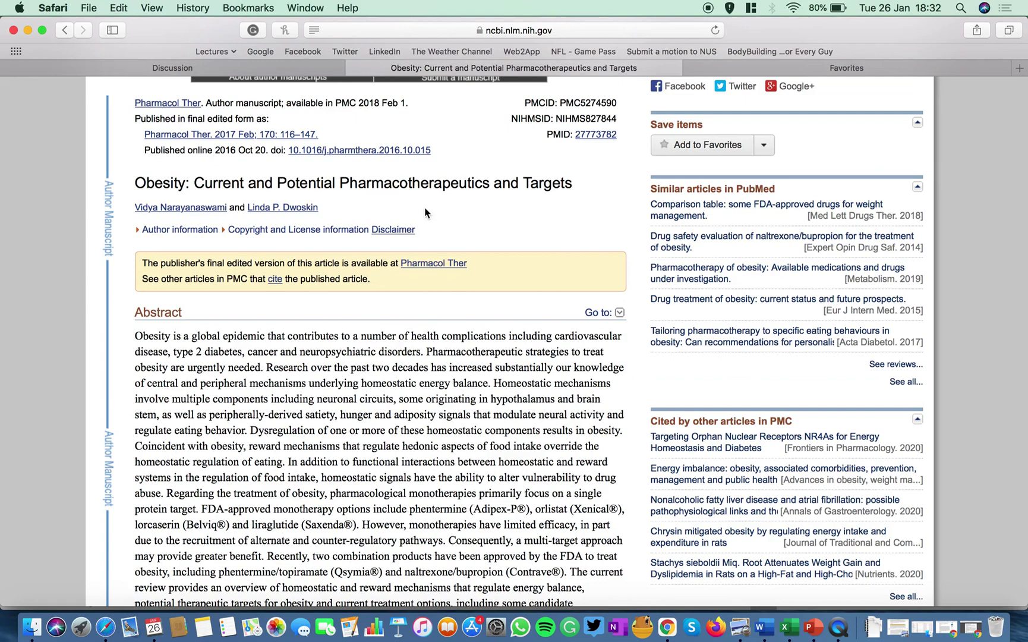
scroll(549, 289, up, 5)
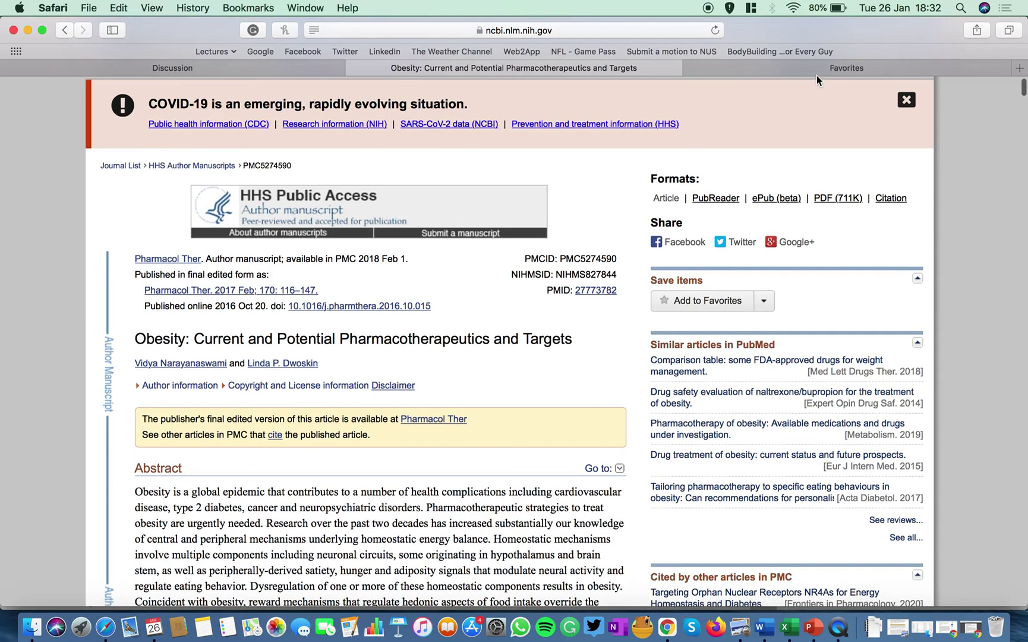
click(817, 74)
text(c)
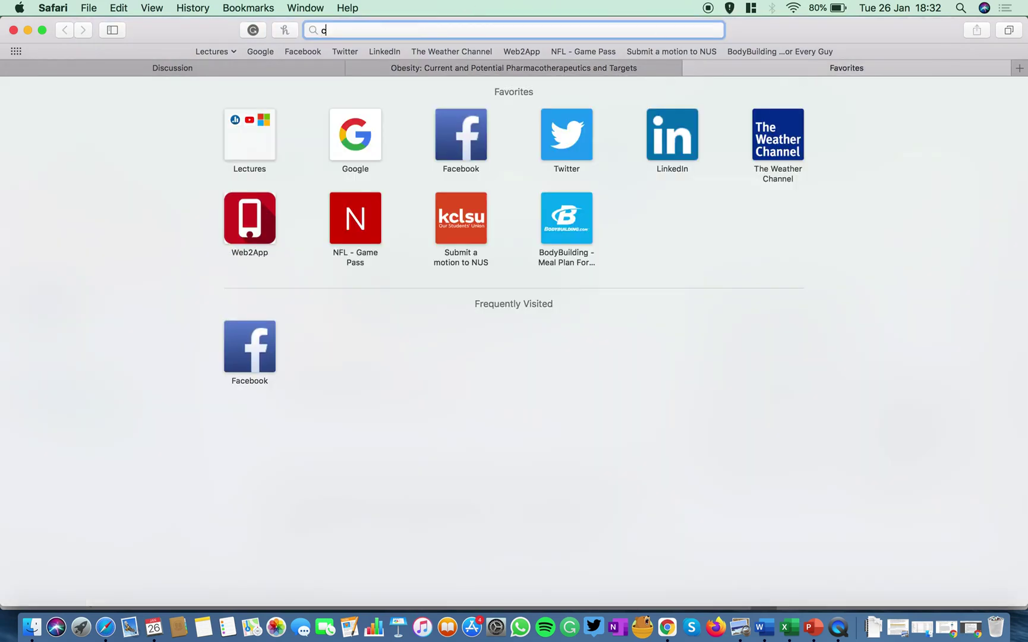
text(itethis)
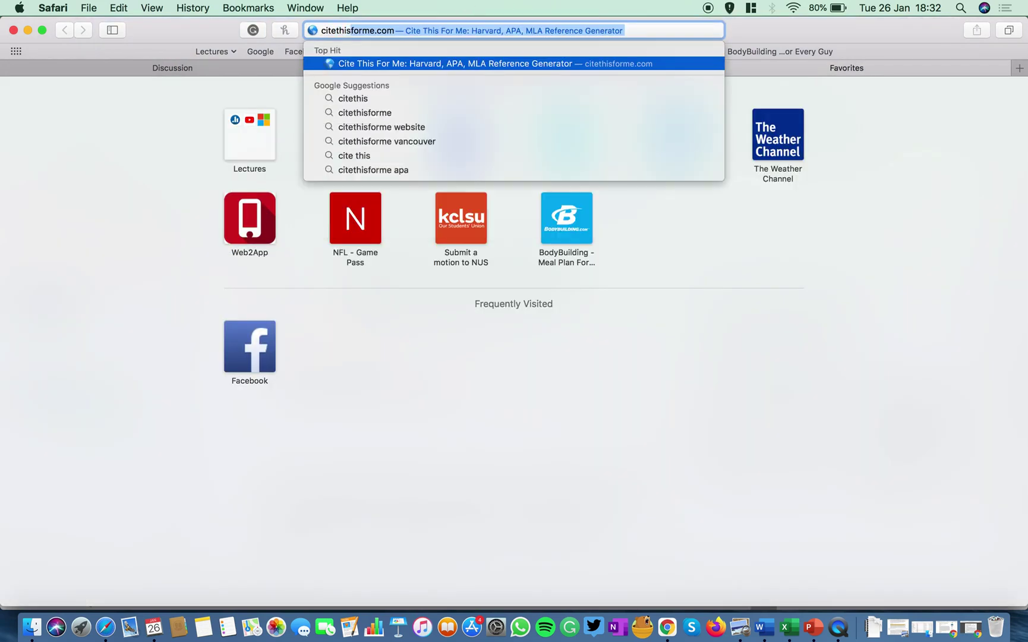
key(Return)
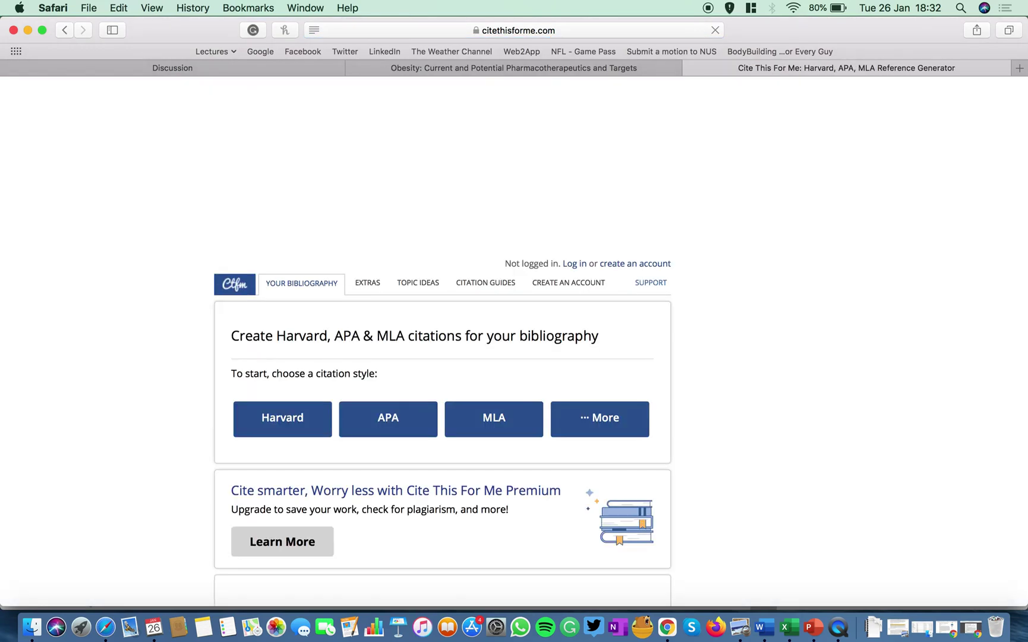
Open the full list of citation styles beyond Harvard, APA and MLA, browse it and activate its search.
scroll(782, 362, down, 3)
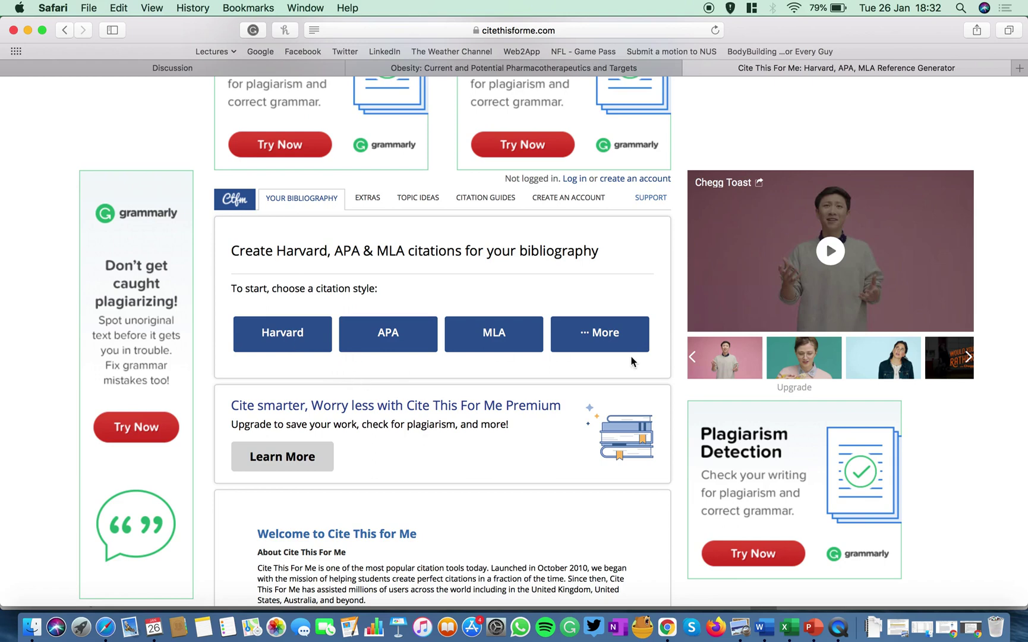
click(605, 337)
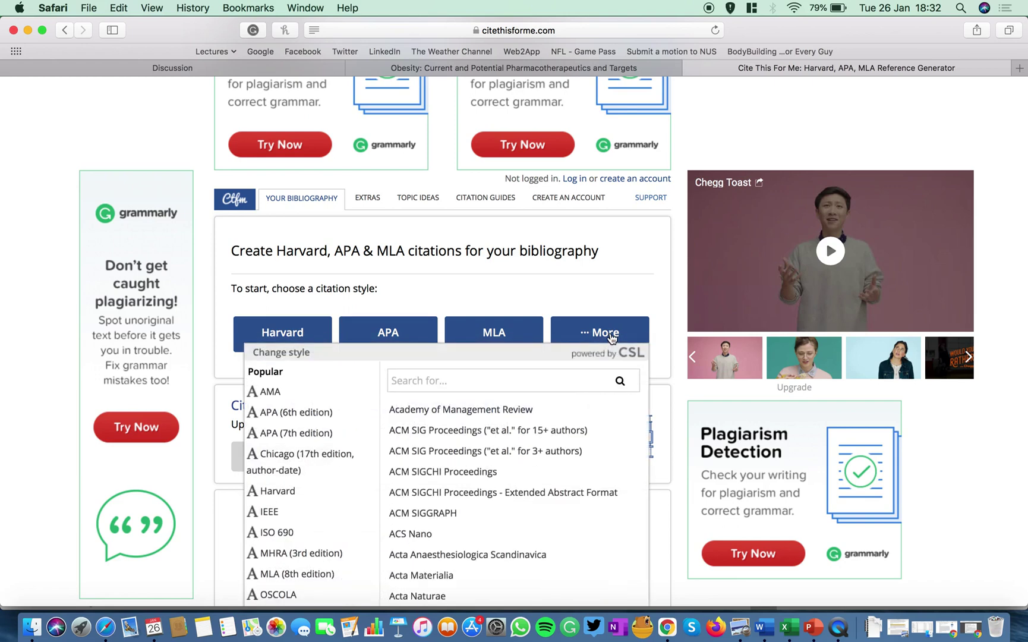
scroll(543, 392, down, 2)
scroll(543, 393, up, 2)
scroll(647, 423, down, 3)
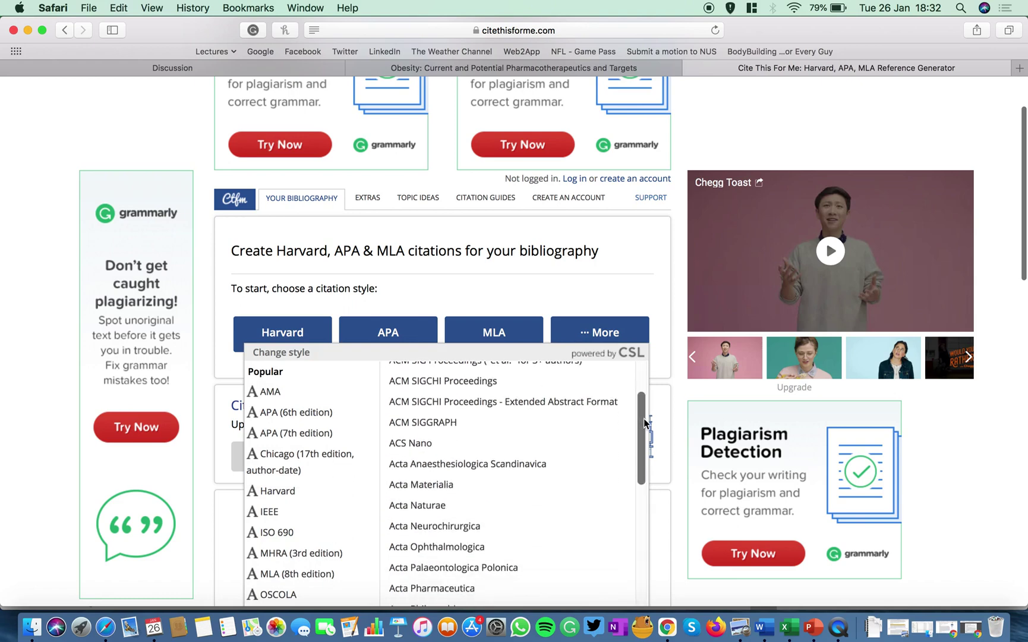
scroll(648, 423, up, 3)
scroll(672, 424, down, 4)
click(531, 271)
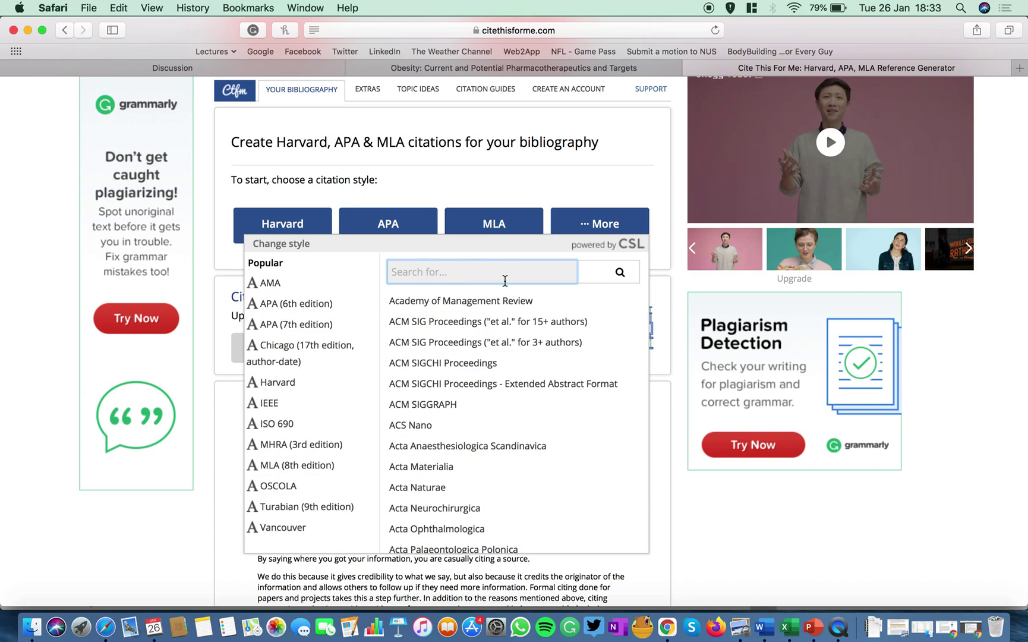
Try searching the citation styles for "Harvard Wes" and clear the search.
text(Harvard Wes)
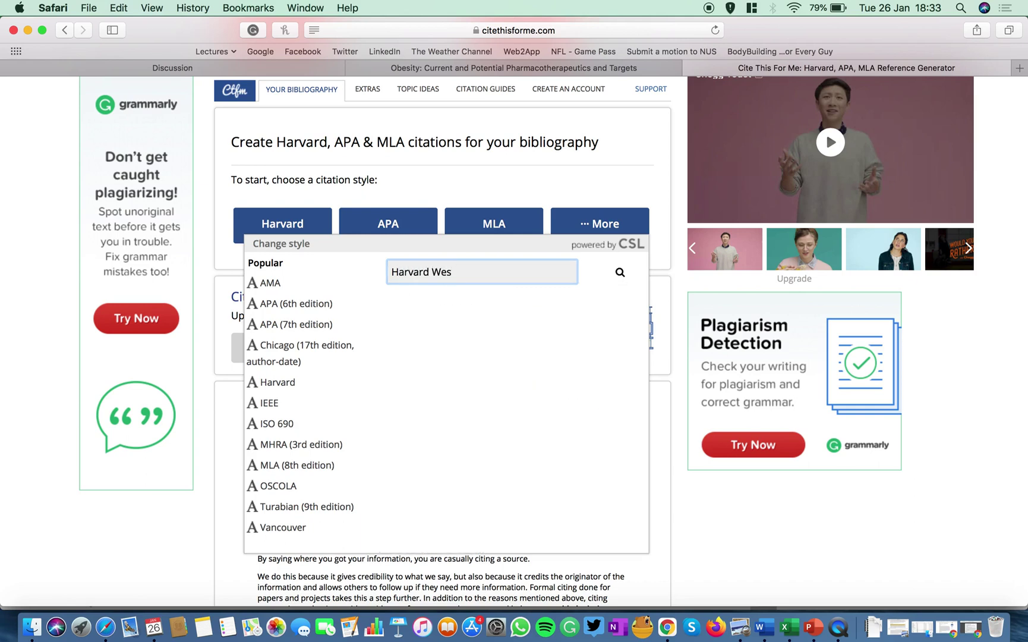
key(BackSpace)
key(BackSpace)
key(BackSpace)
key(BackSpace)
key(BackSpace)
key(BackSpace)
key(BackSpace)
key(BackSpace)
key(BackSpace)
key(BackSpace)
key(BackSpace)
Search the citation styles for "West" and choose Harvard - University of Westminster.
text(W)
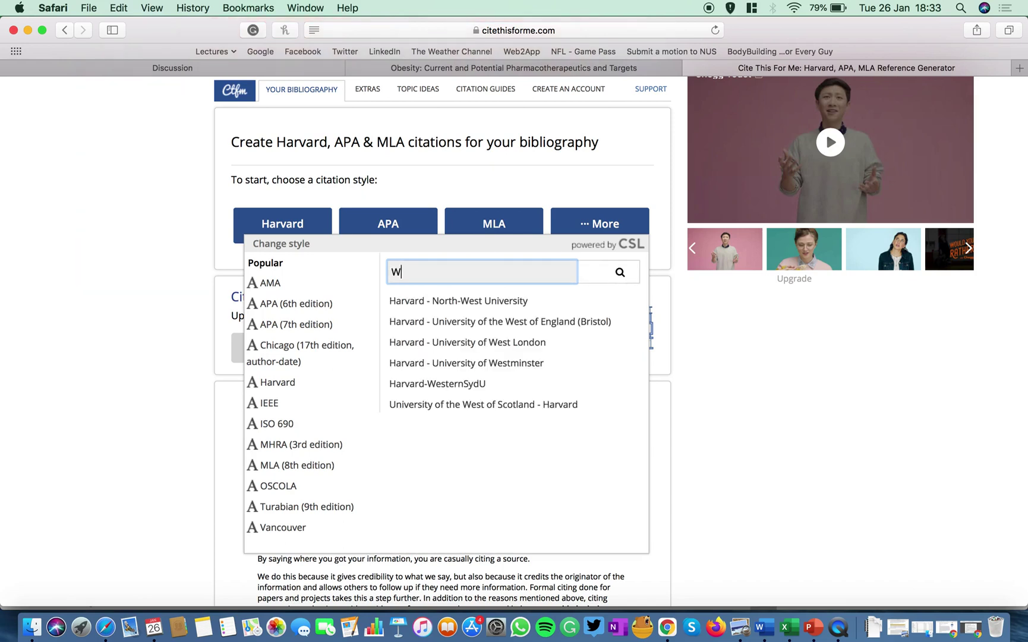
text(est)
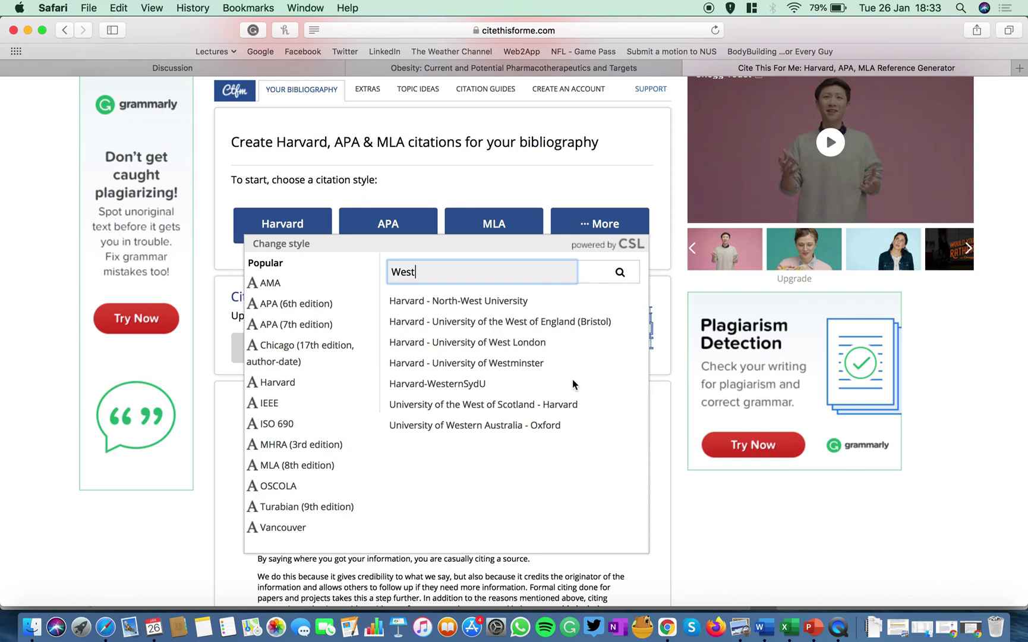
click(518, 365)
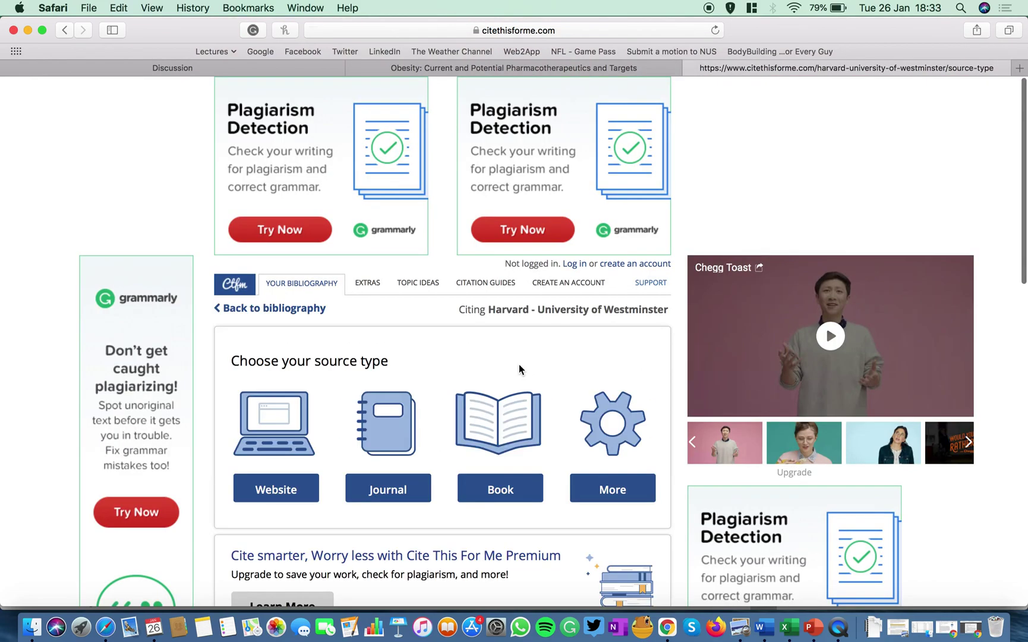
Check the type of source on the PMC article page and choose Journal as the source type for the citation.
scroll(557, 339, down, 5)
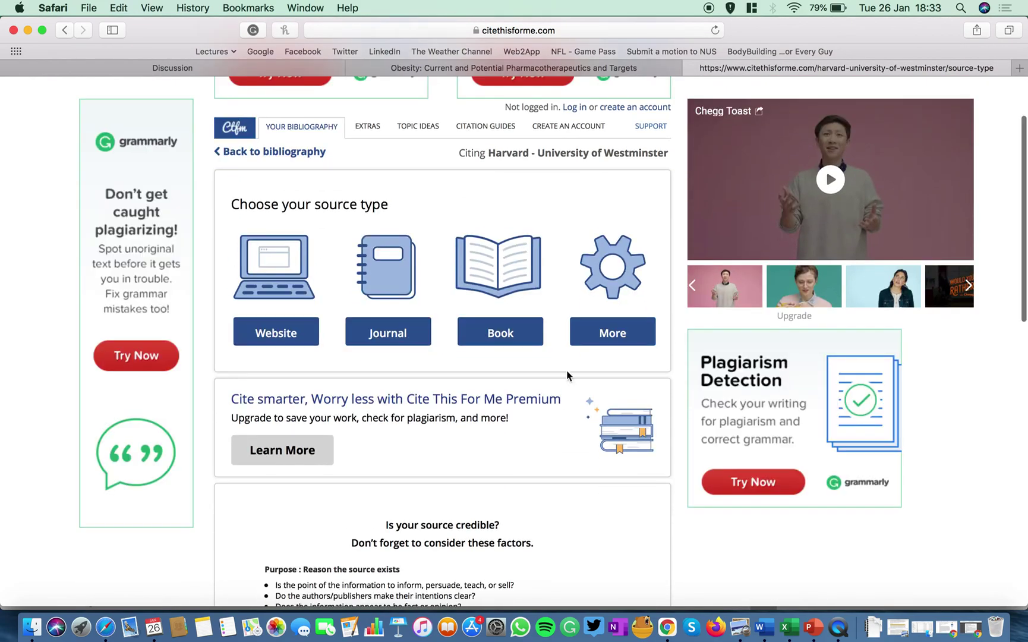
click(545, 69)
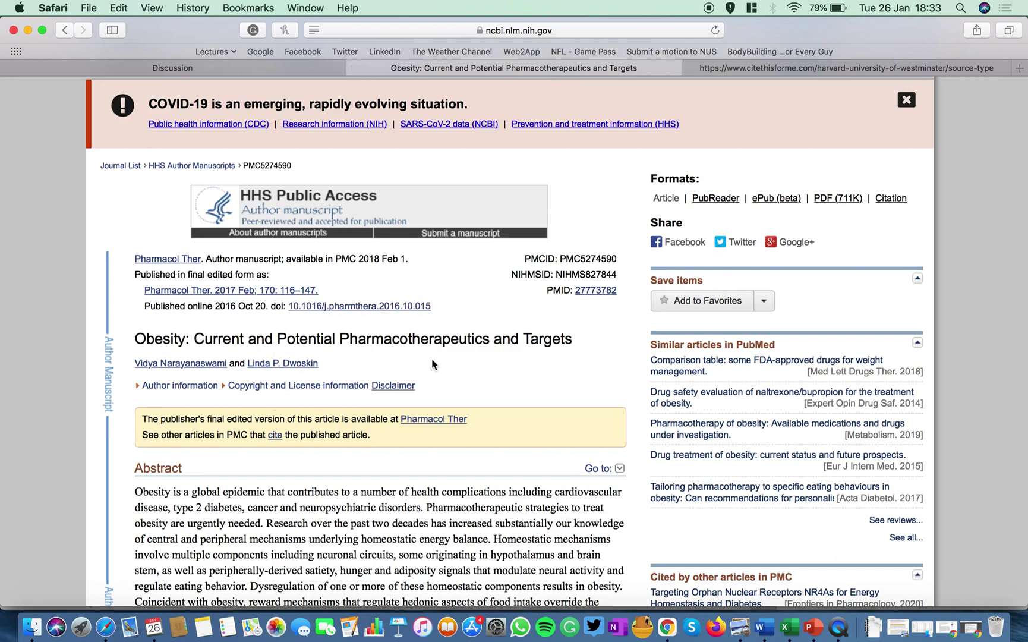
click(749, 69)
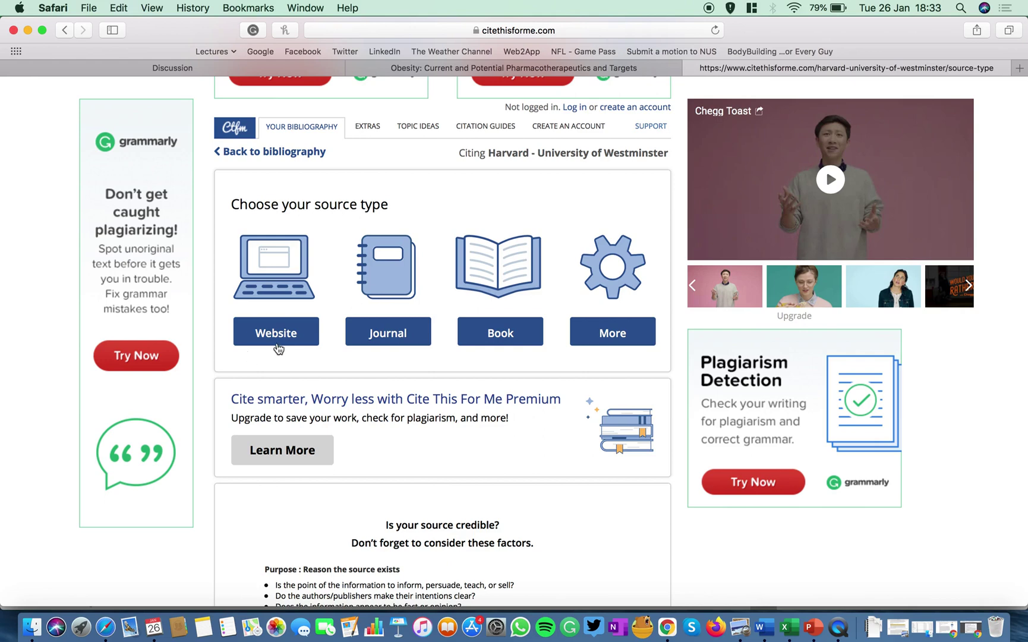
click(392, 336)
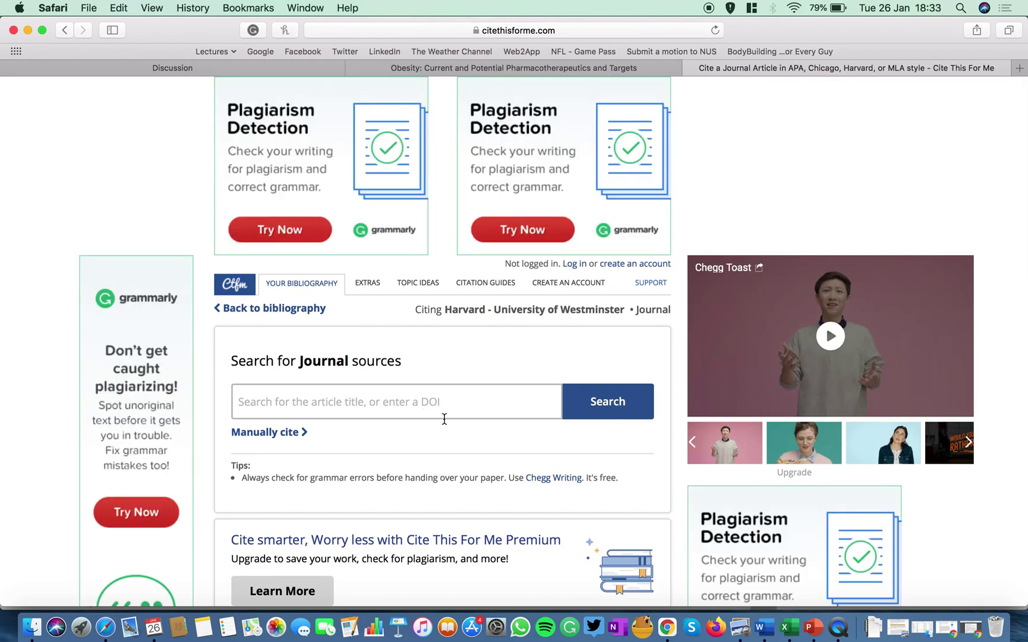
Find "doi" on the PMC article page and copy the DOI 10.1016/j.pharmthera.2016.10.015.
click(508, 69)
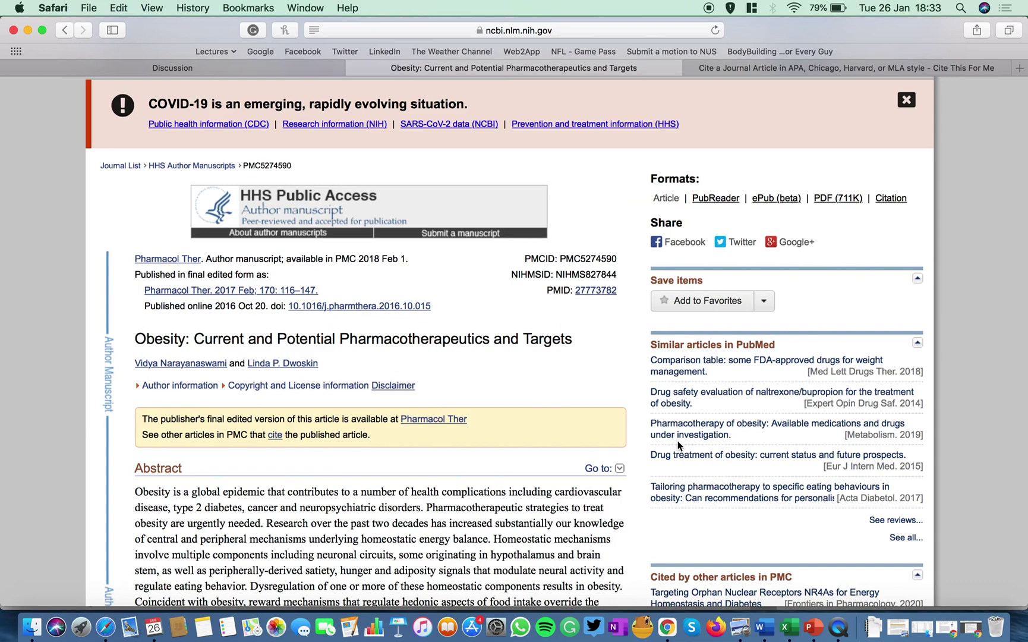
key(super+f)
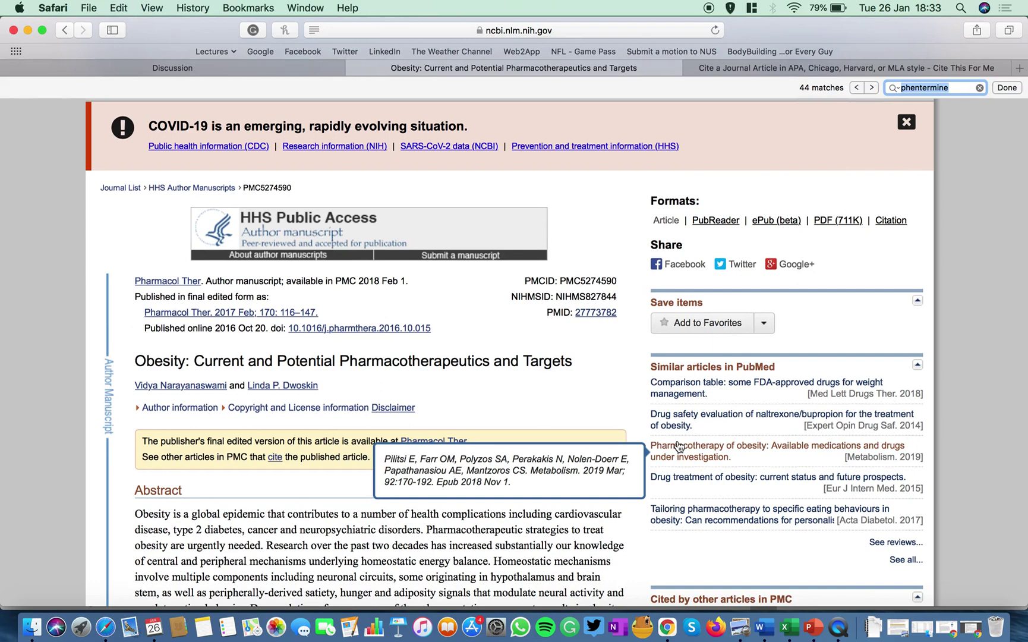
text(doi)
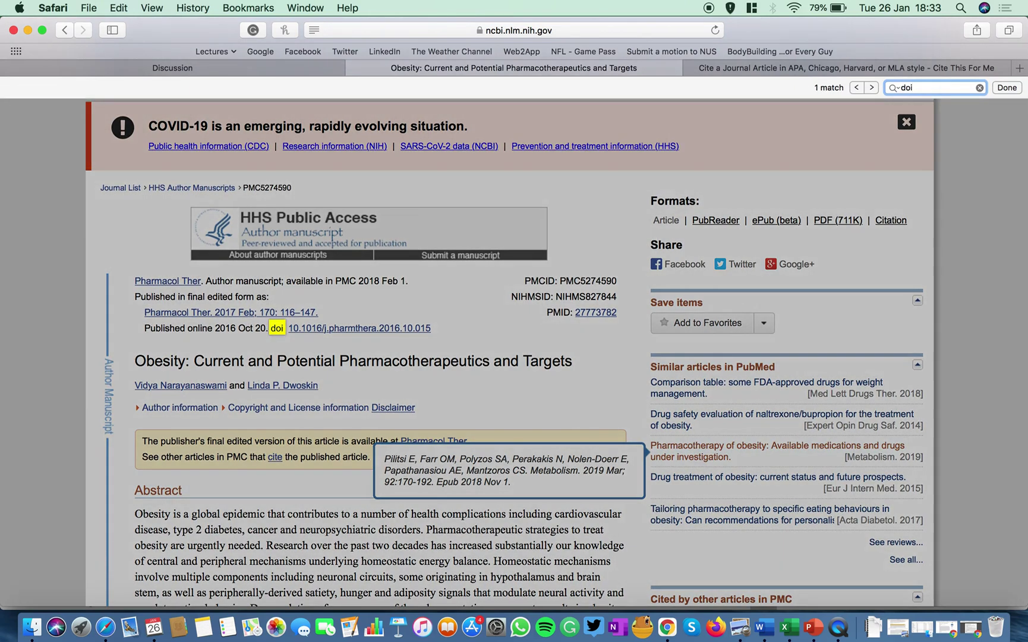
click(450, 333)
drag(450, 331, 290, 328)
key(super+c)
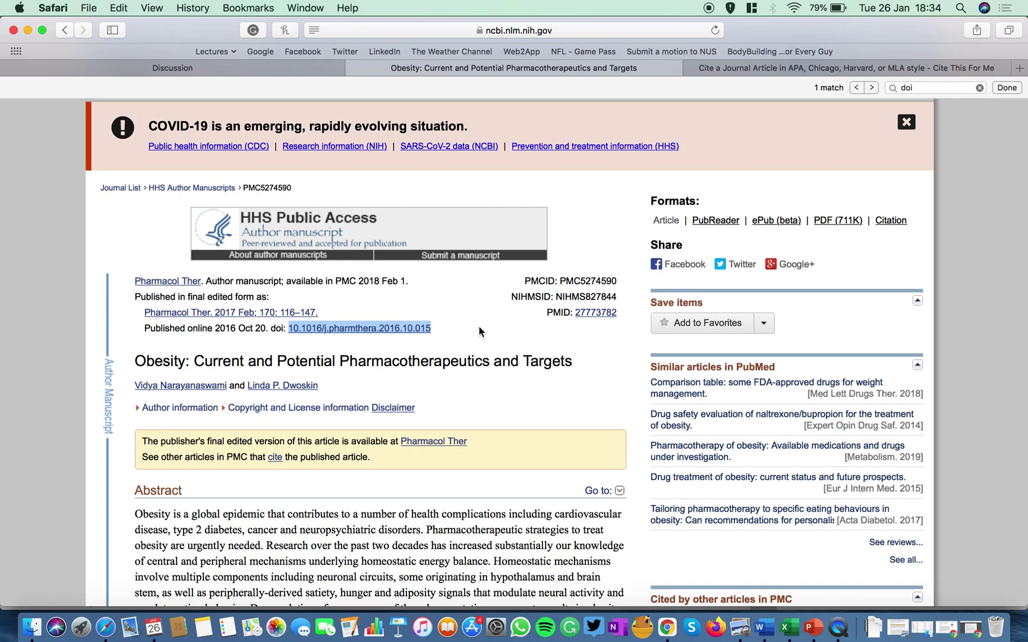
Search Cite This For Me's journal sources for the copied DOI 10.1016/j.pharmthera.2016.10.015.
click(792, 71)
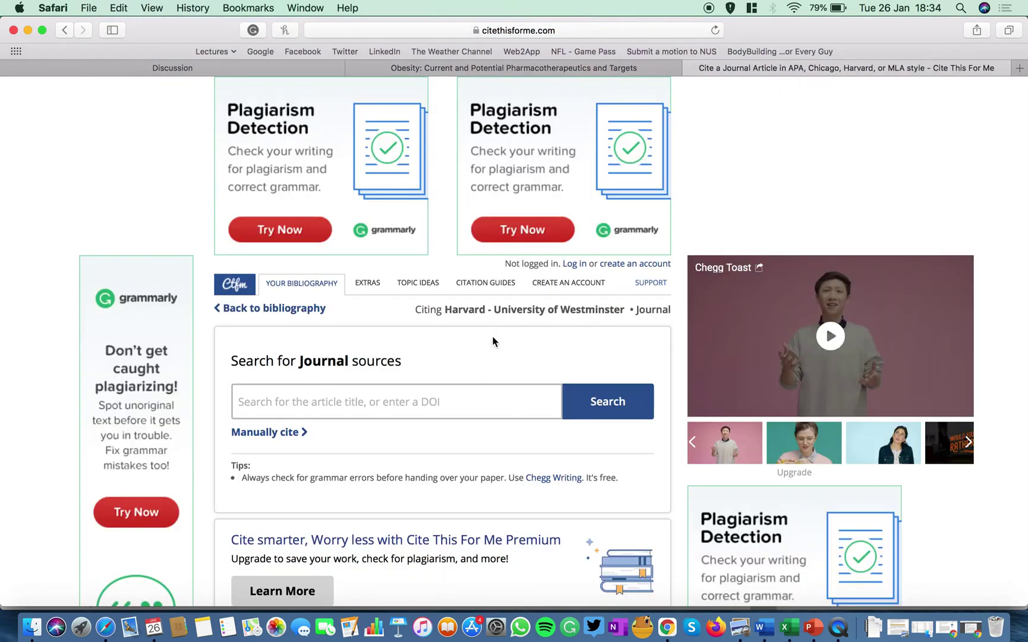
click(479, 399)
key(super+v)
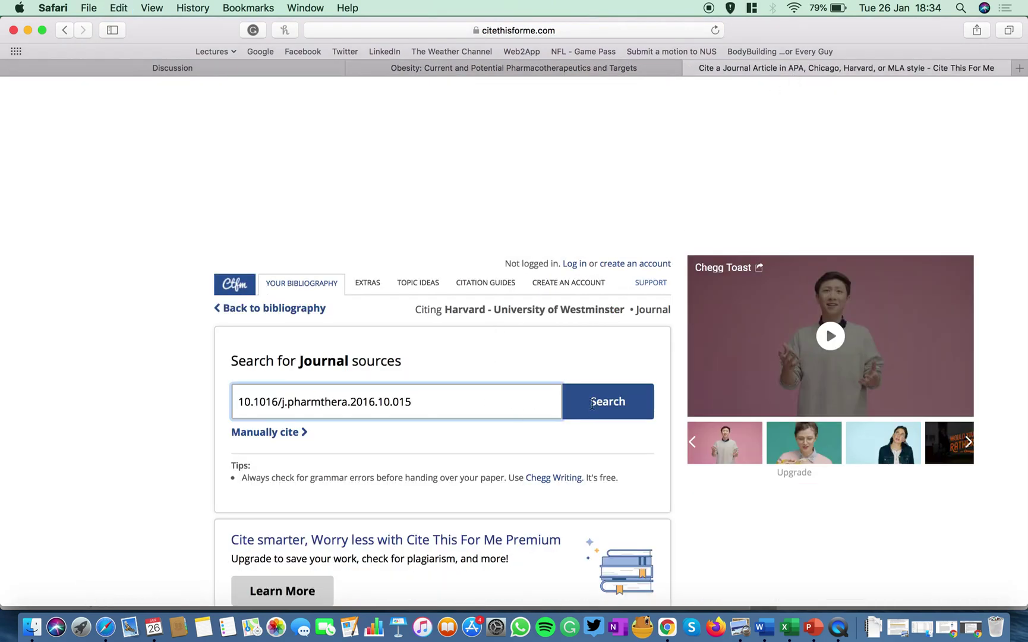
click(593, 403)
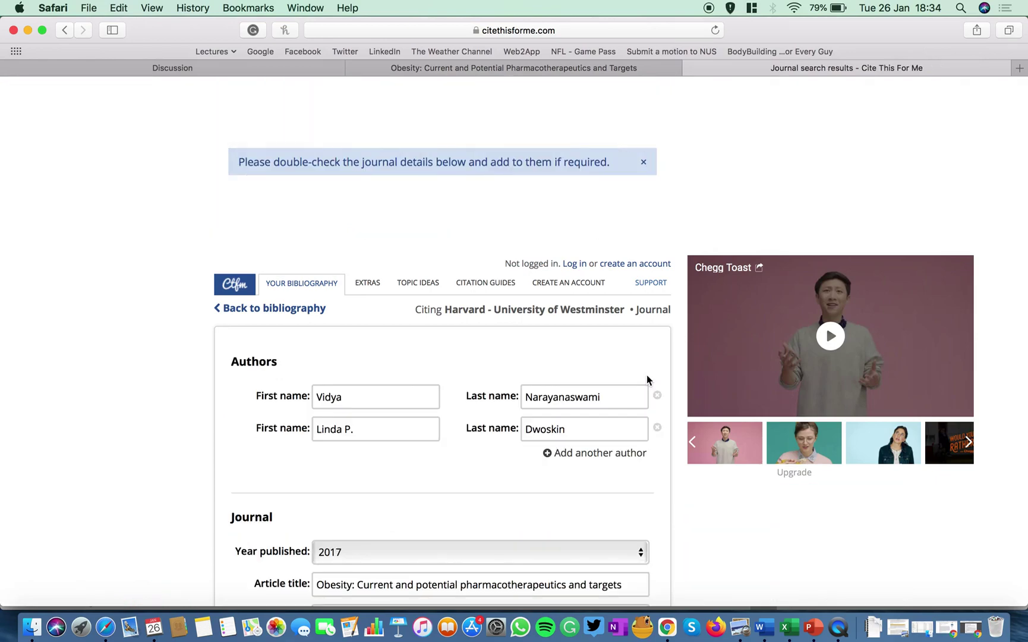
Review the filled-in citation form, checking the authors, year, article title, journal, volume, pages, DOI, database and access date.
scroll(646, 374, down, 10)
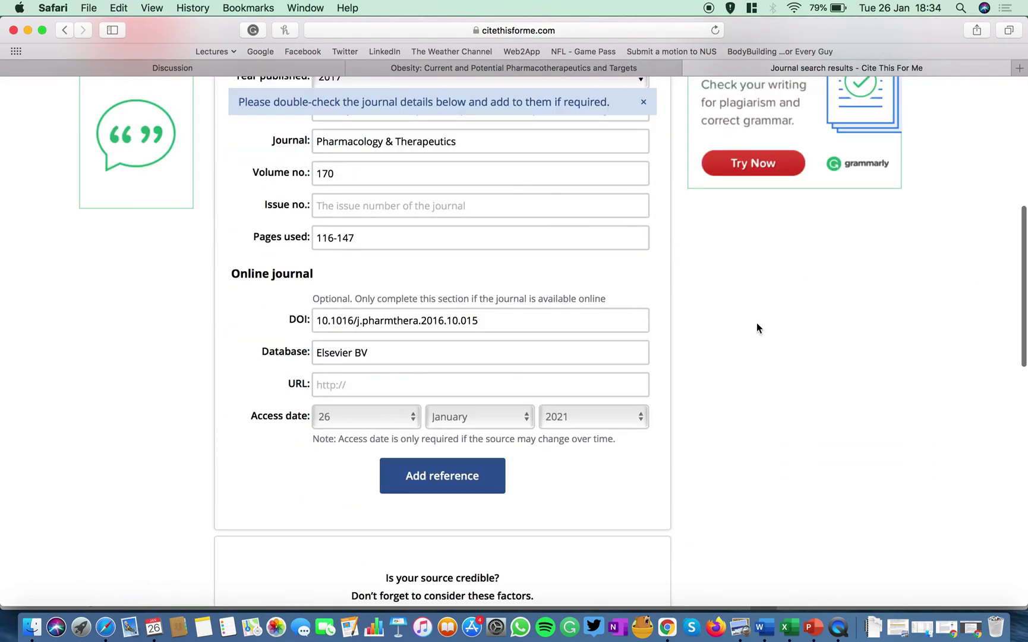
scroll(523, 333, up, 3)
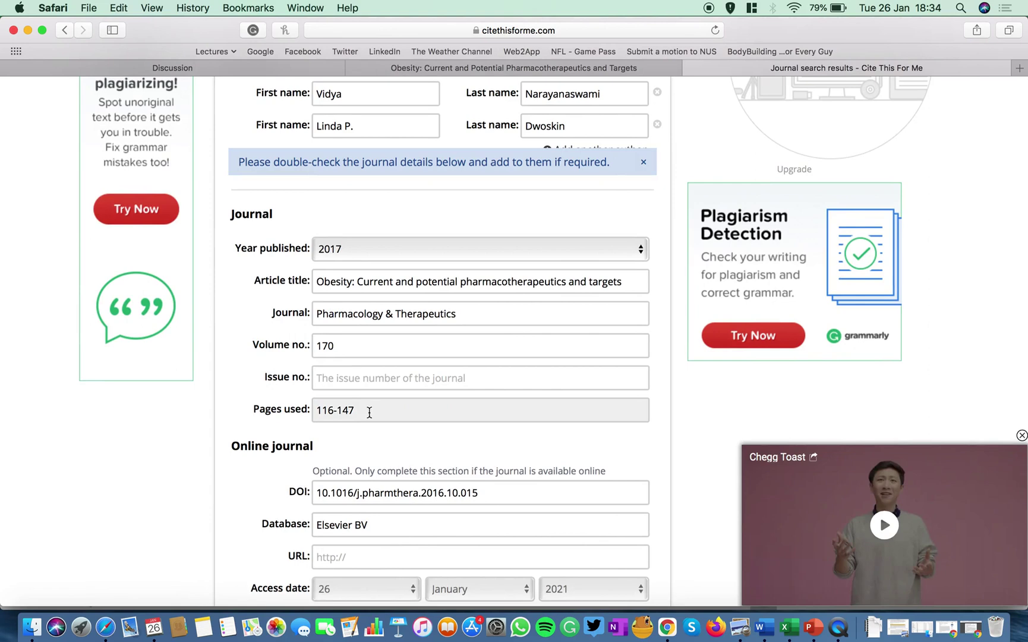
scroll(391, 291, up, 2)
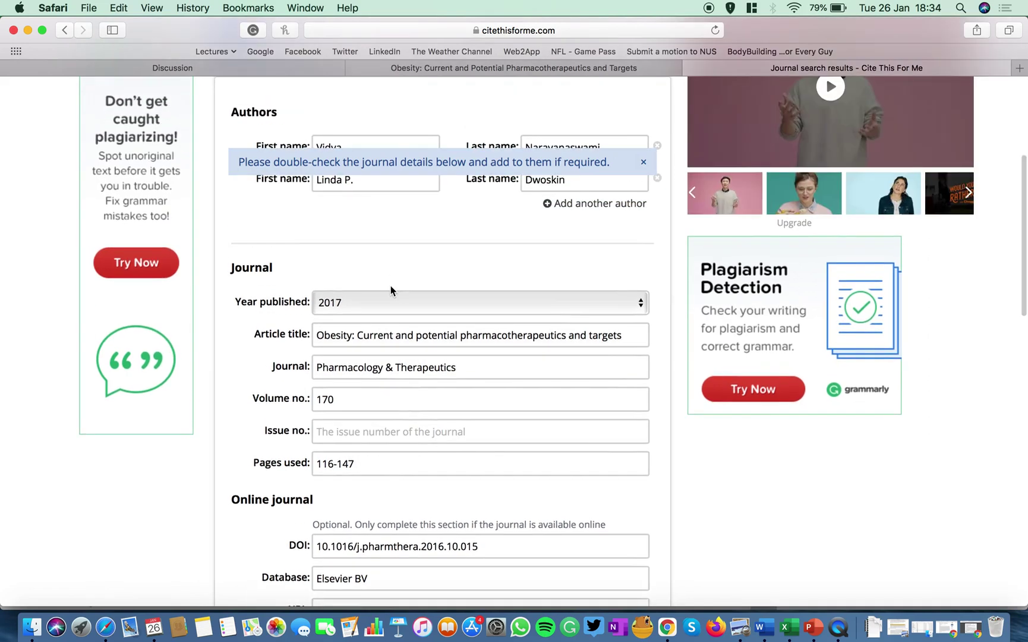
scroll(390, 290, up, 3)
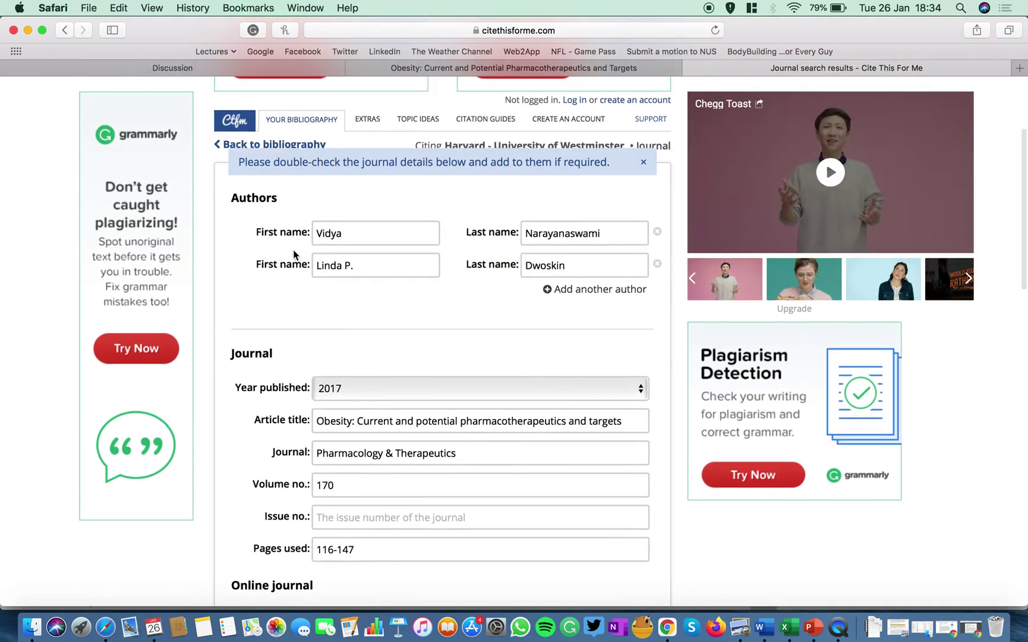
scroll(466, 333, down, 10)
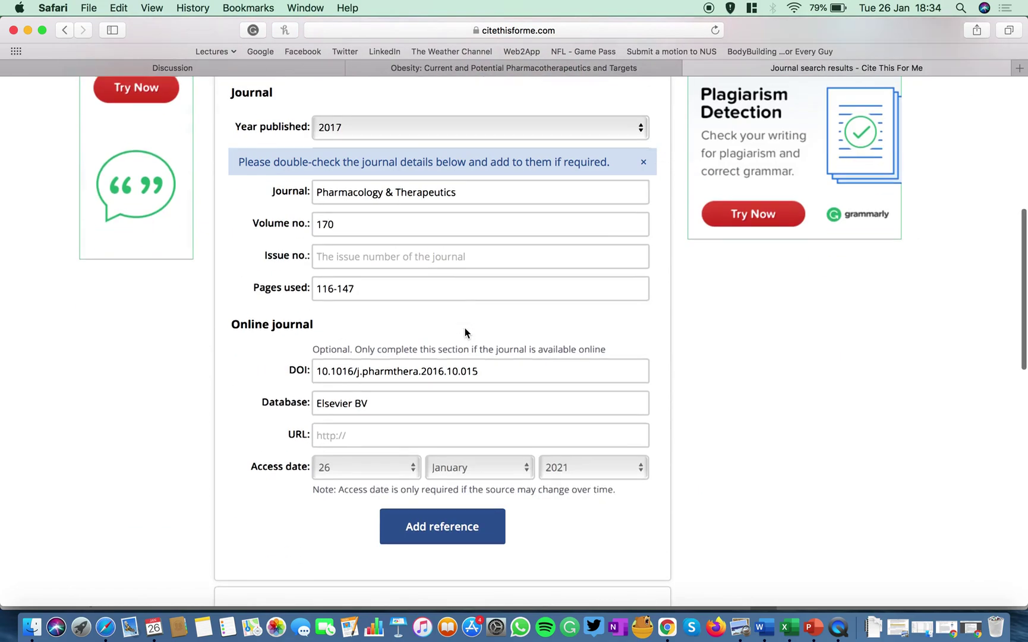
scroll(873, 392, up, 10)
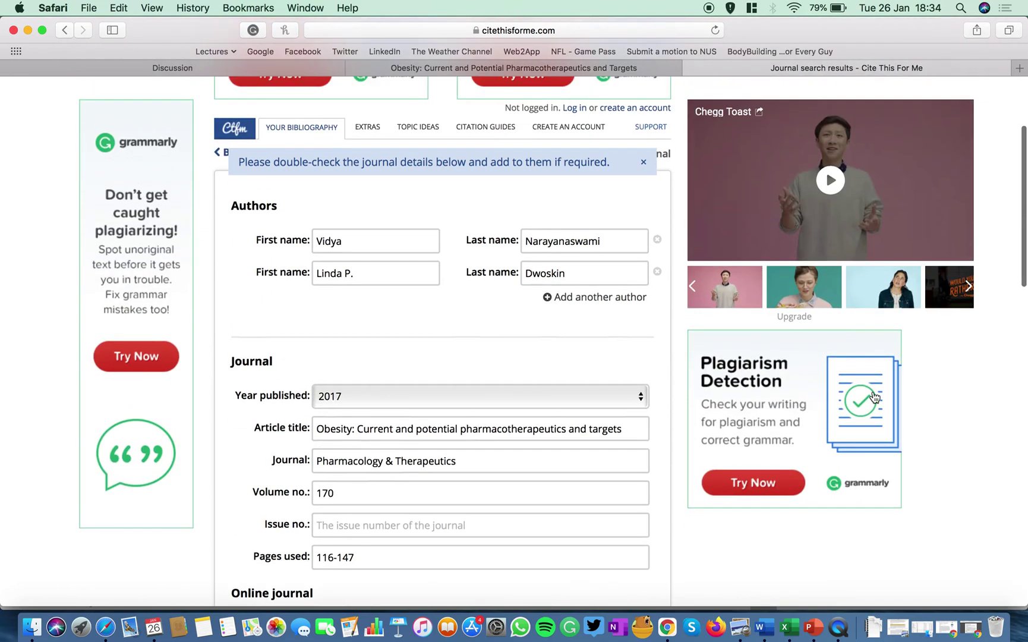
scroll(874, 396, down, 10)
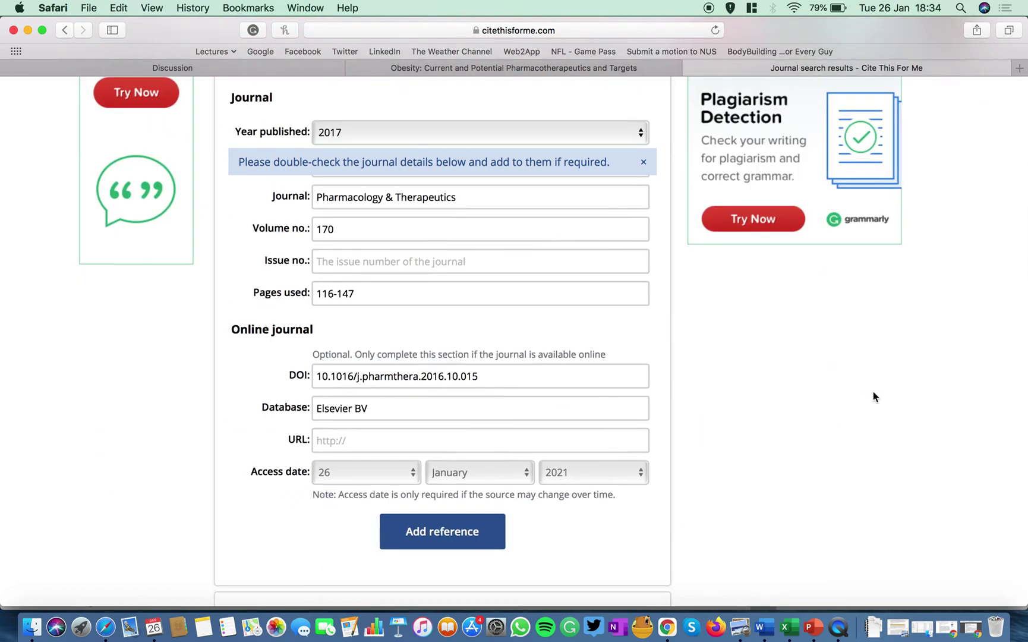
scroll(873, 396, up, 7)
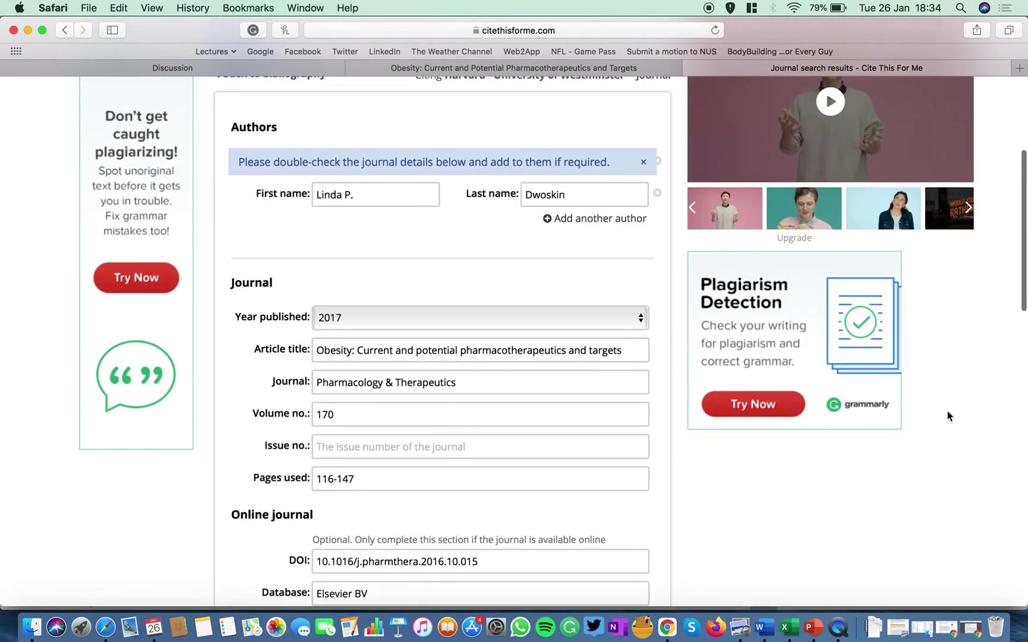
scroll(974, 541, up, 5)
scroll(973, 542, down, 12)
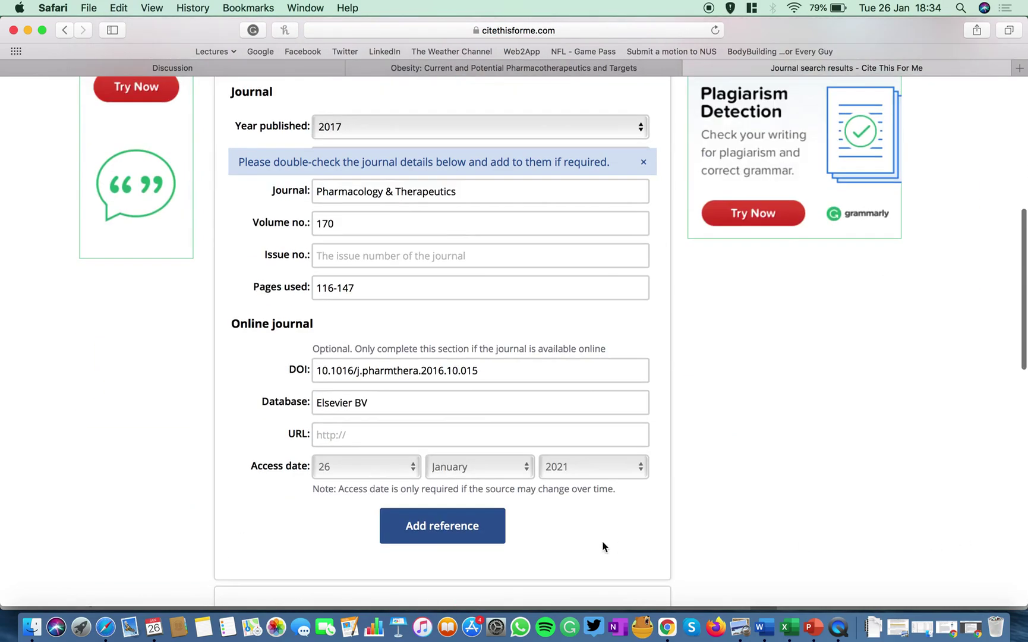
scroll(812, 466, up, 7)
scroll(811, 461, up, 1)
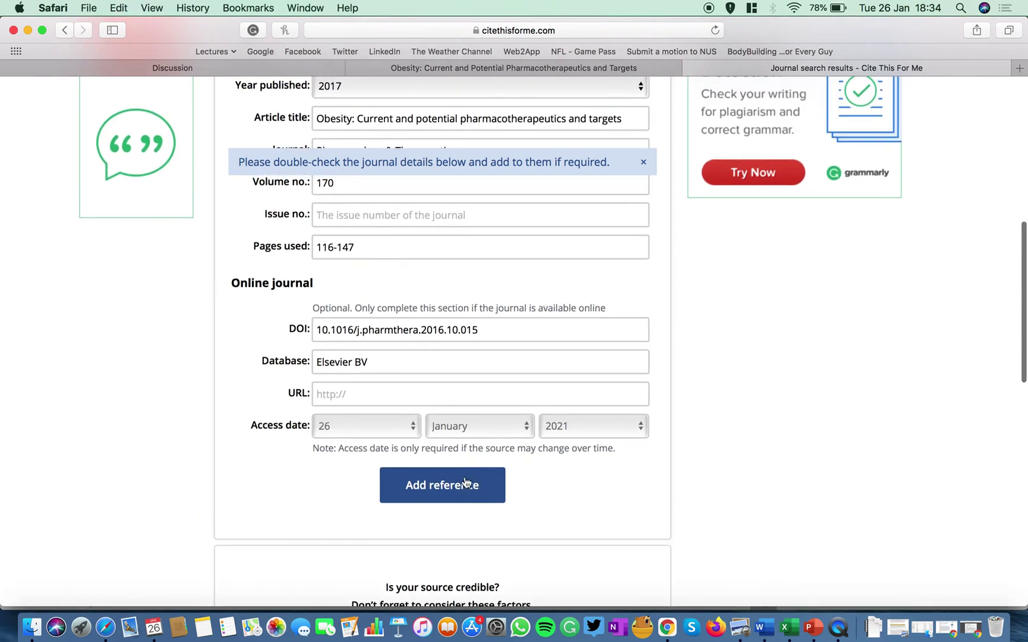
Add the journal reference to the bibliography and copy its in-text citation, dismissing the Premium offer.
click(465, 490)
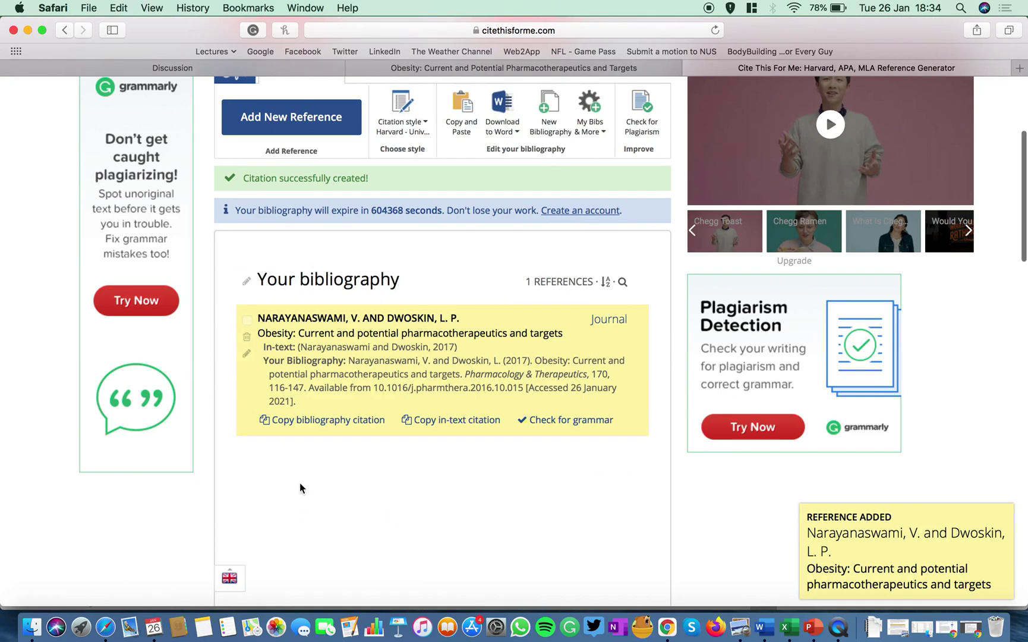
click(459, 424)
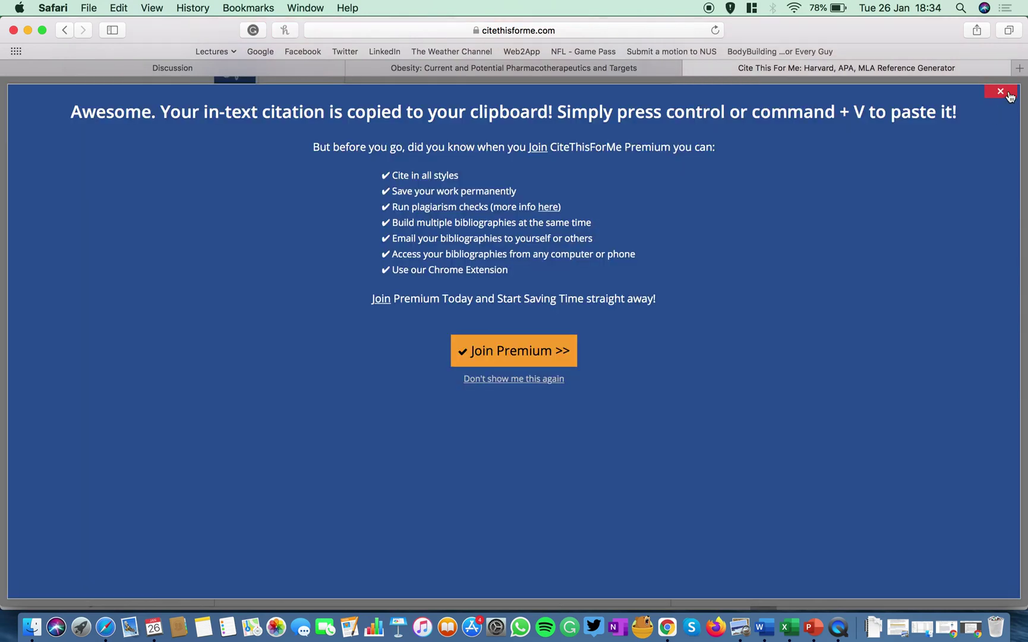
click(1010, 92)
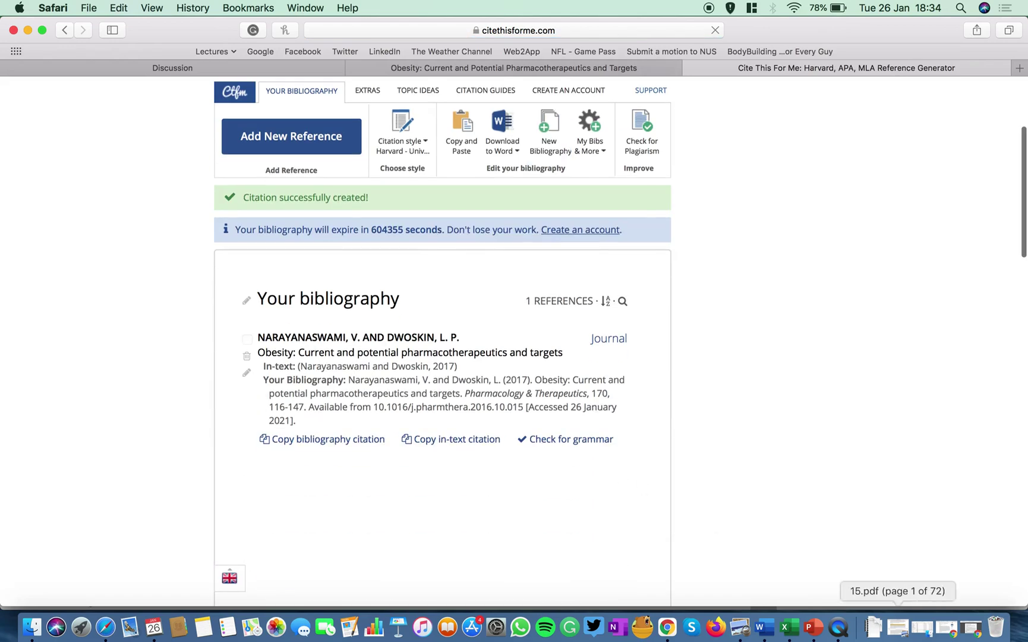
Switch to Word and paste the in-text citation before the full stop of the obesity sentence, keeping text only.
key(ctrl+Left)
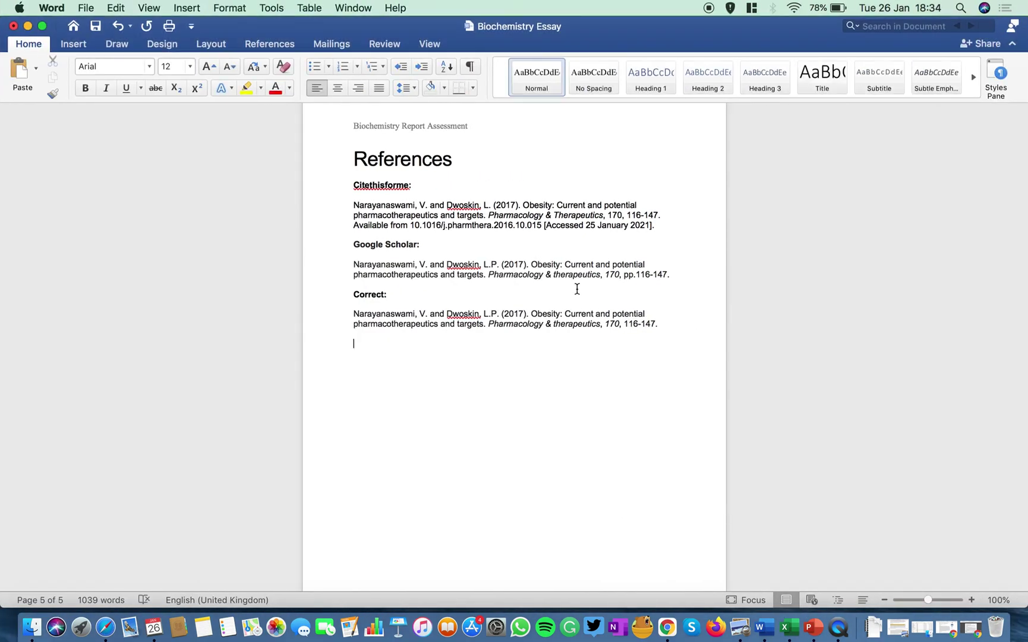
scroll(577, 289, up, 10)
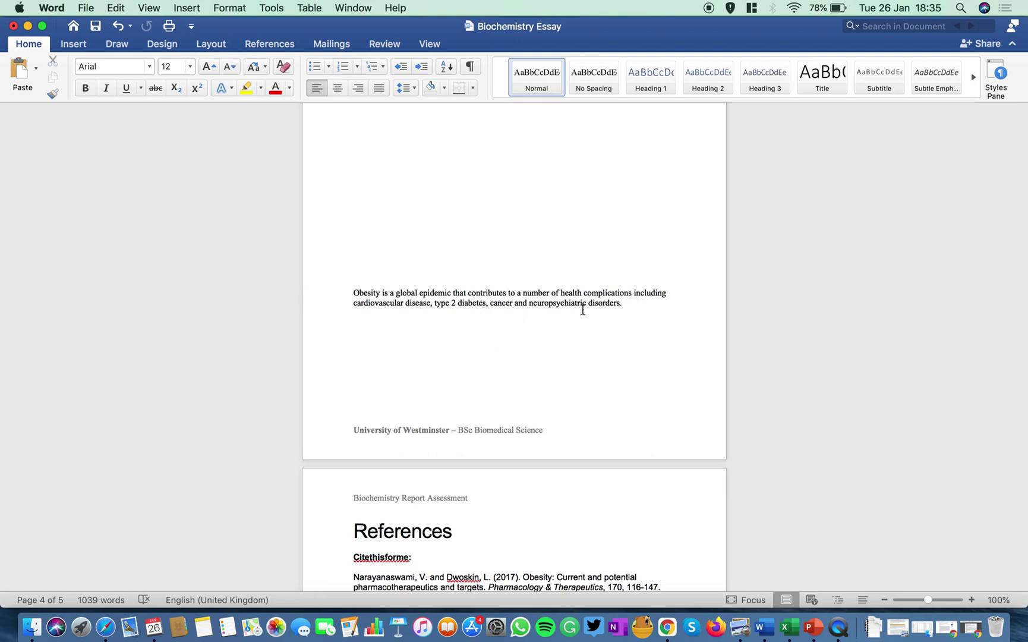
click(622, 304)
key(super+z)
text(.)
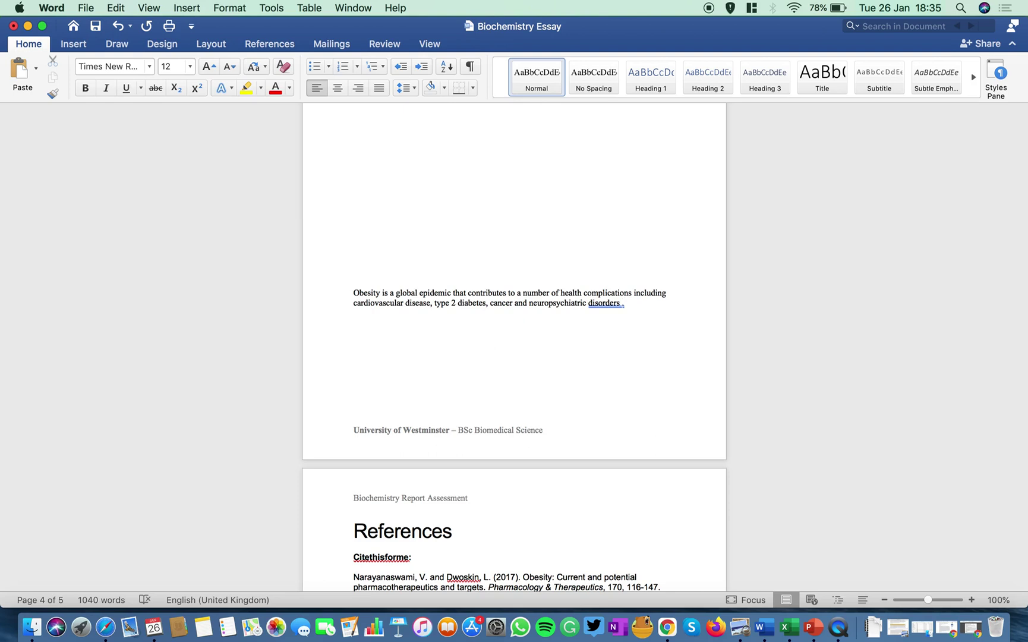
key(super+v)
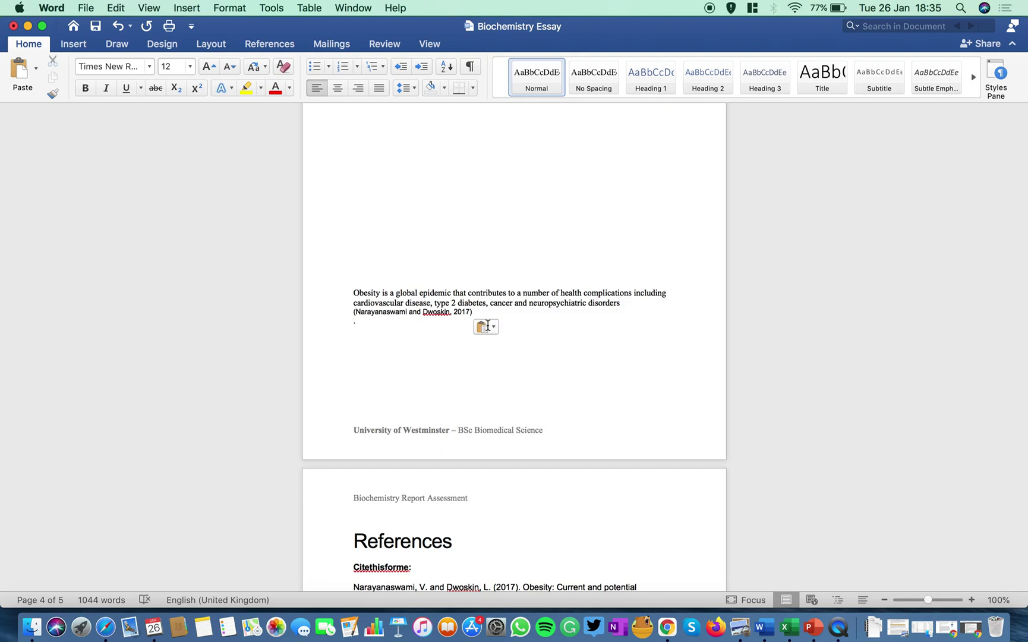
click(493, 327)
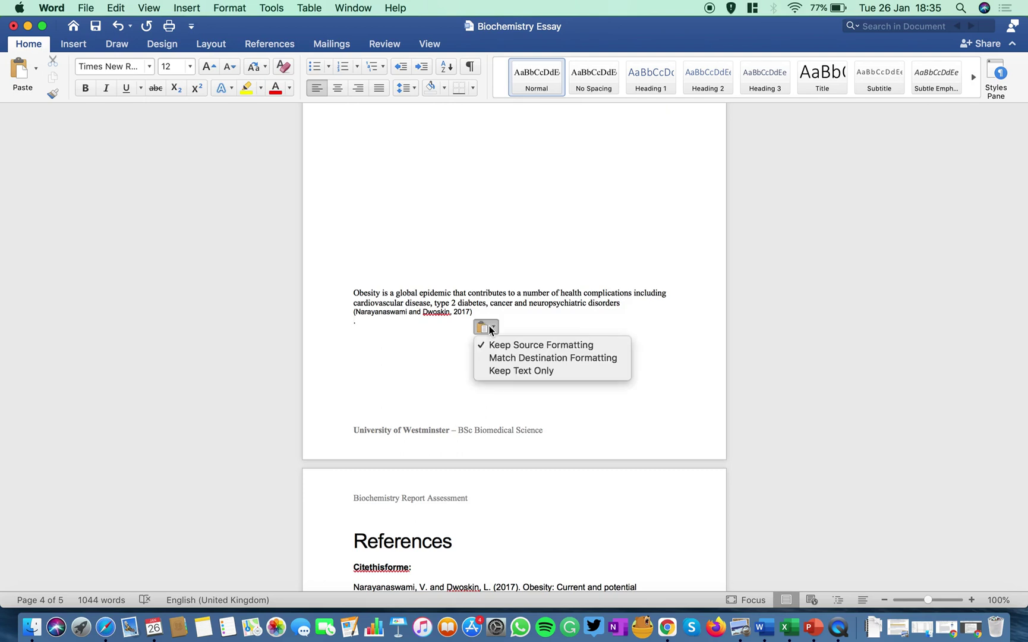
click(515, 372)
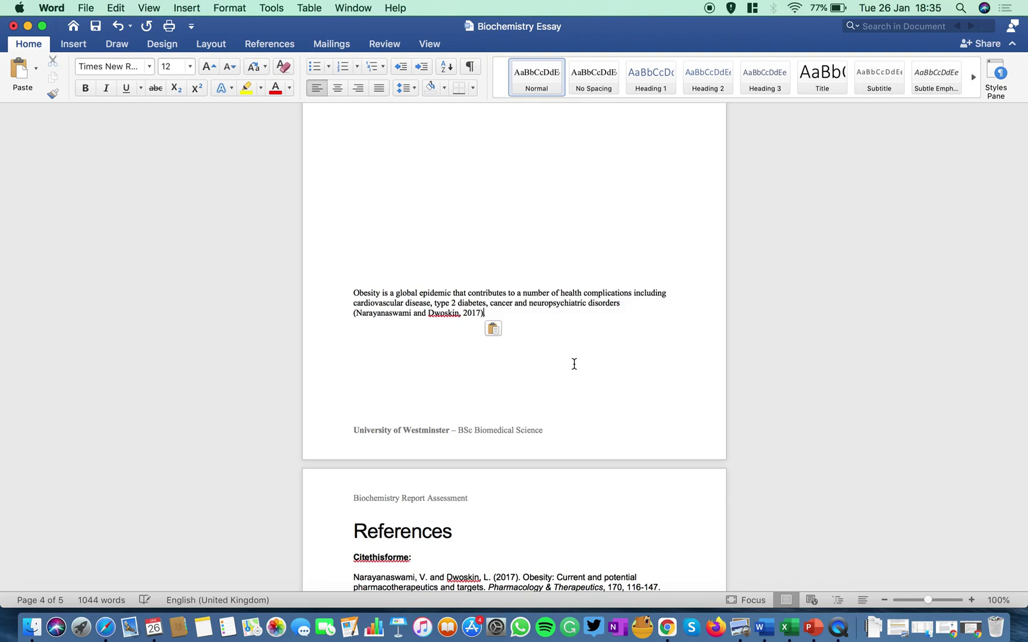
Tidy the line breaks around the pasted in-text citation so the full stop directly follows it, and check the whole sentence.
click(351, 312)
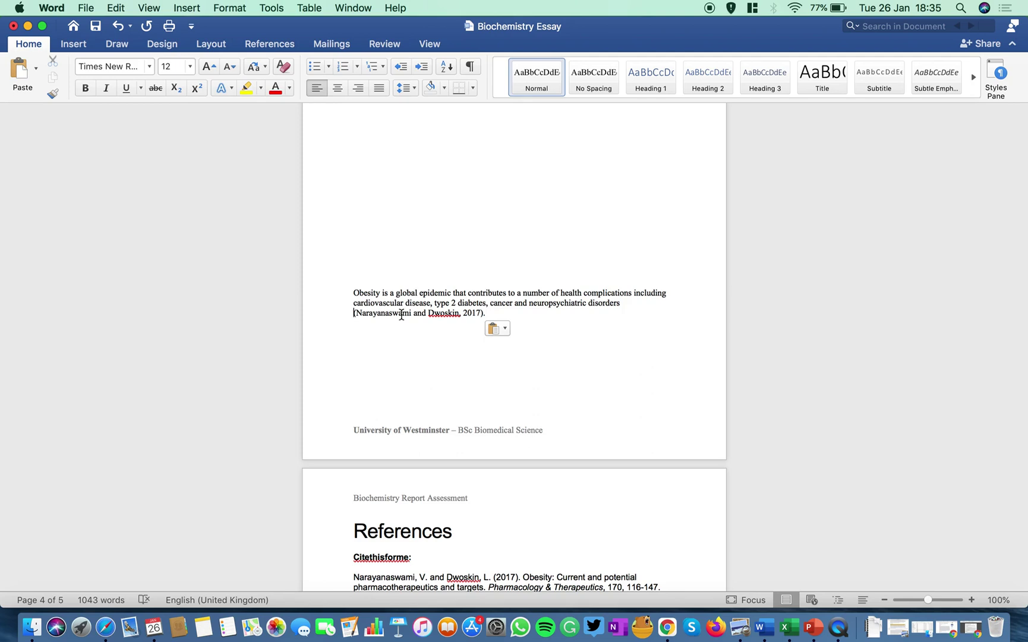
key(BackSpace)
drag(488, 313, 339, 291)
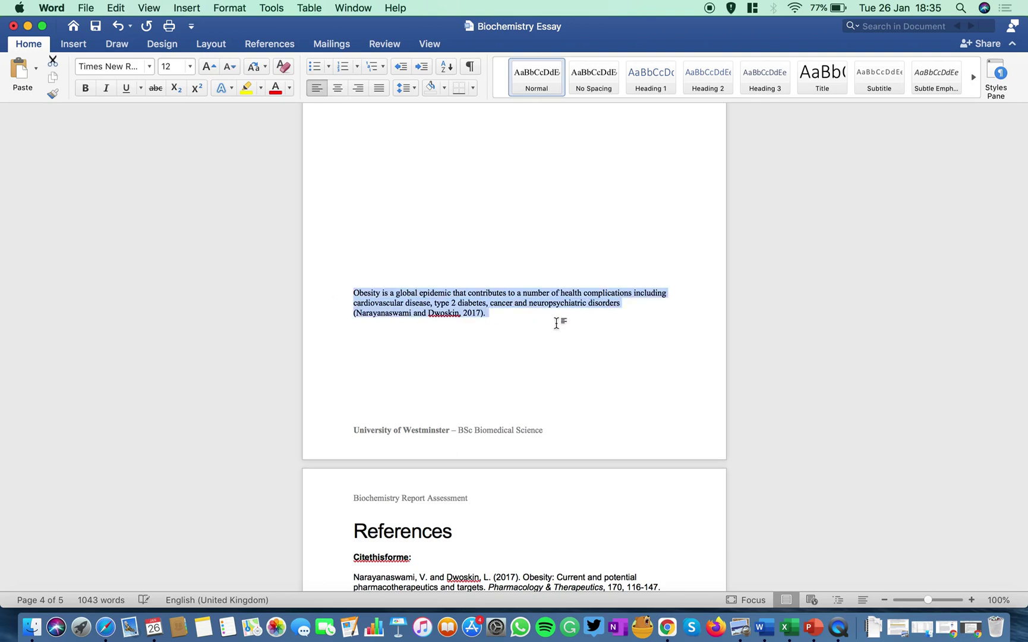
click(555, 321)
Copy the bibliography citation from Cite This For Me and paste it below the Correct entry in the Word references, keeping text only.
scroll(518, 352, down, 10)
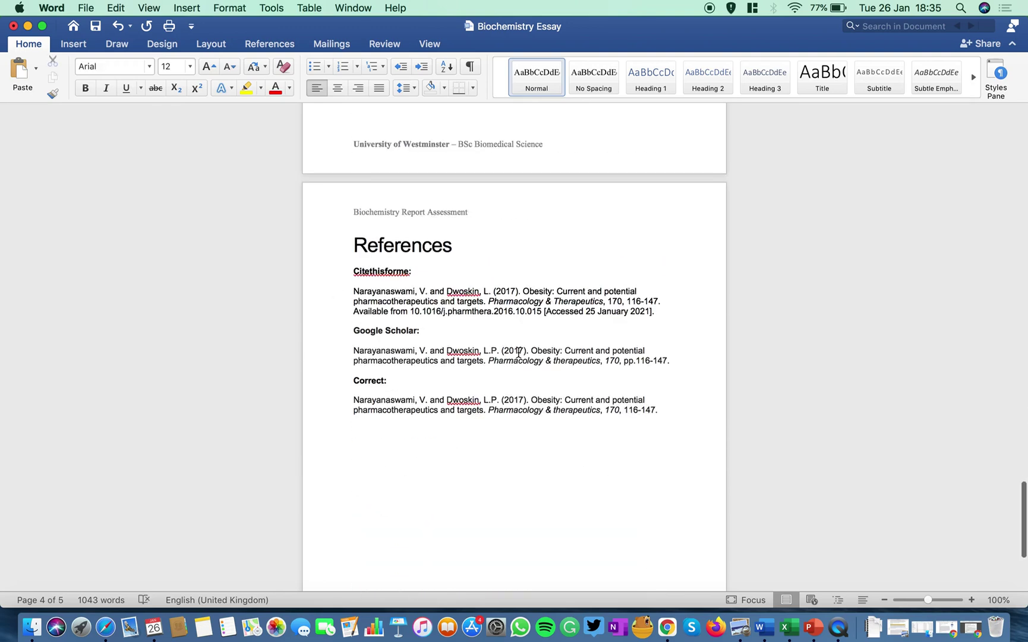
click(518, 351)
scroll(518, 352, up, 3)
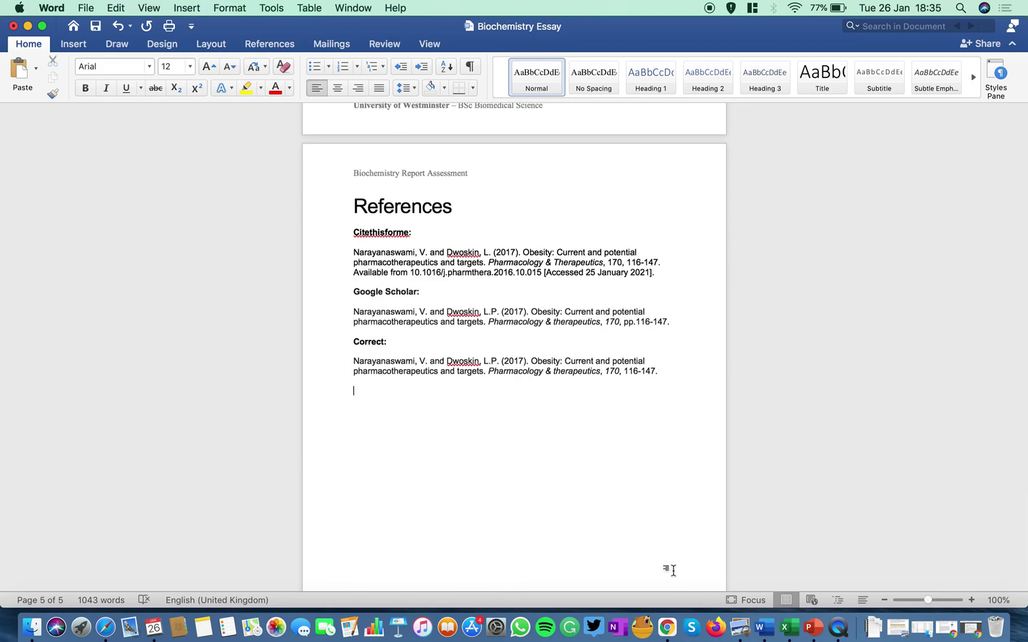
key(ctrl+Left)
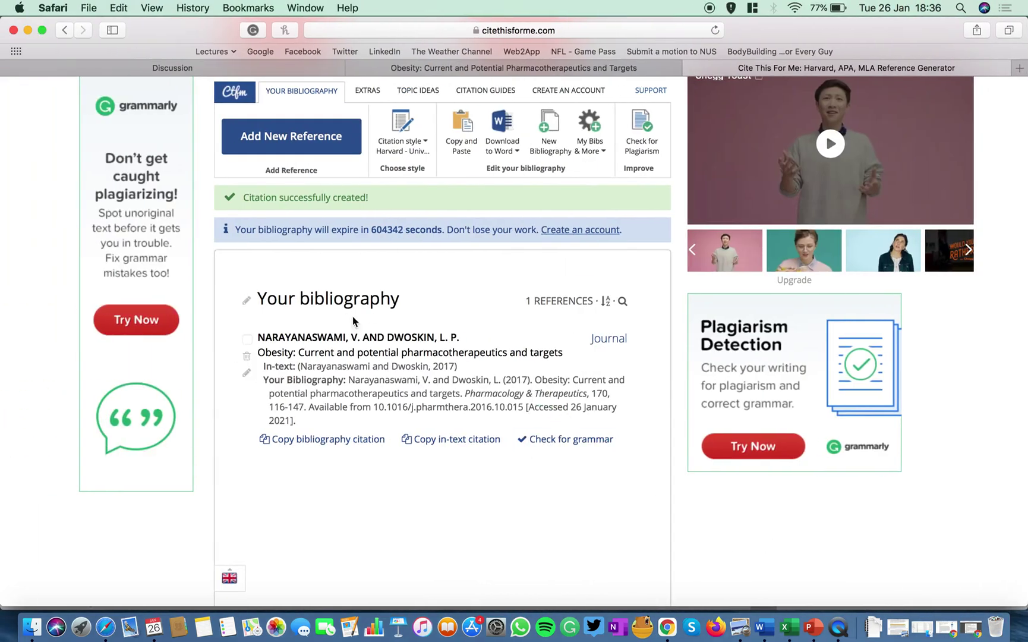
click(358, 439)
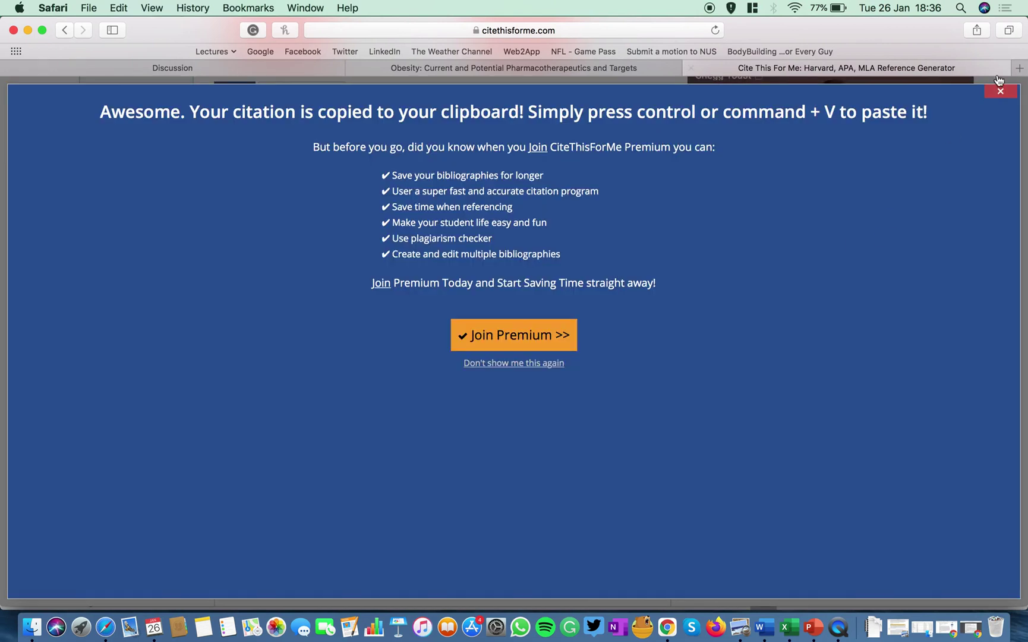
key(super+Tab)
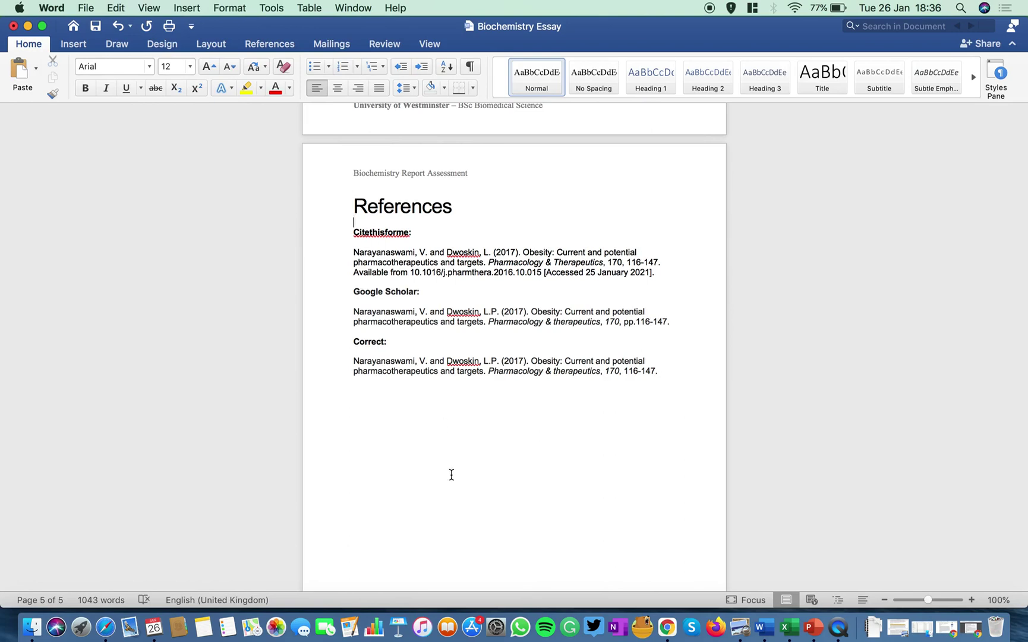
click(452, 474)
key(super+v)
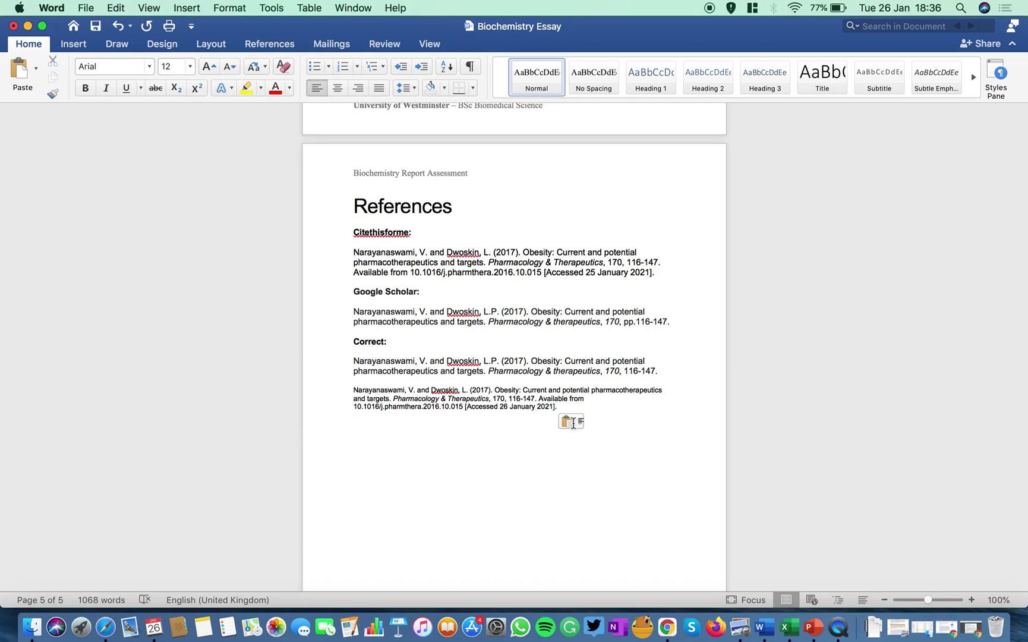
click(574, 423)
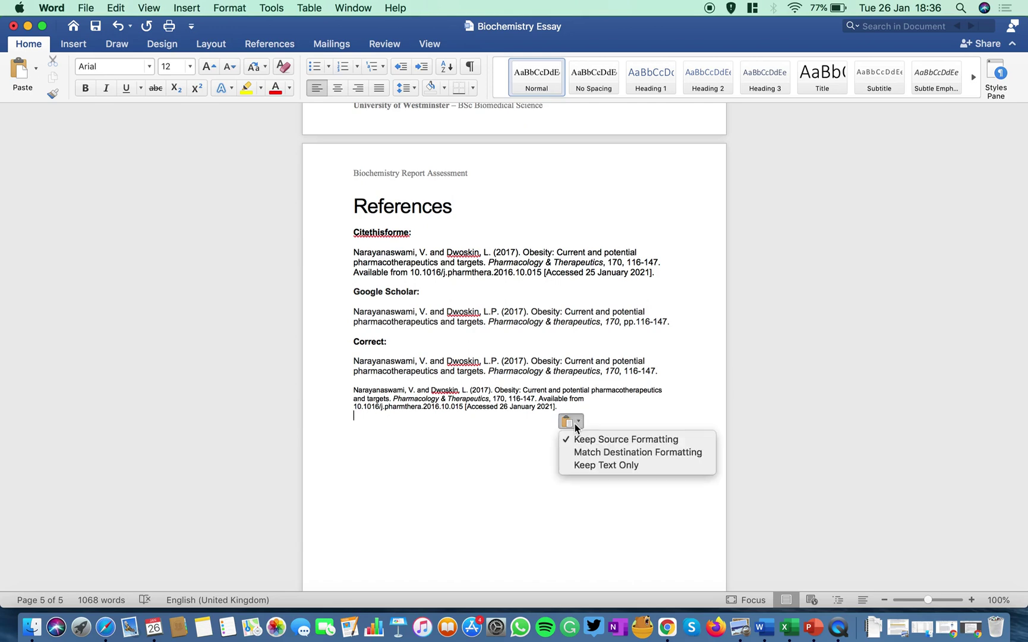
click(596, 466)
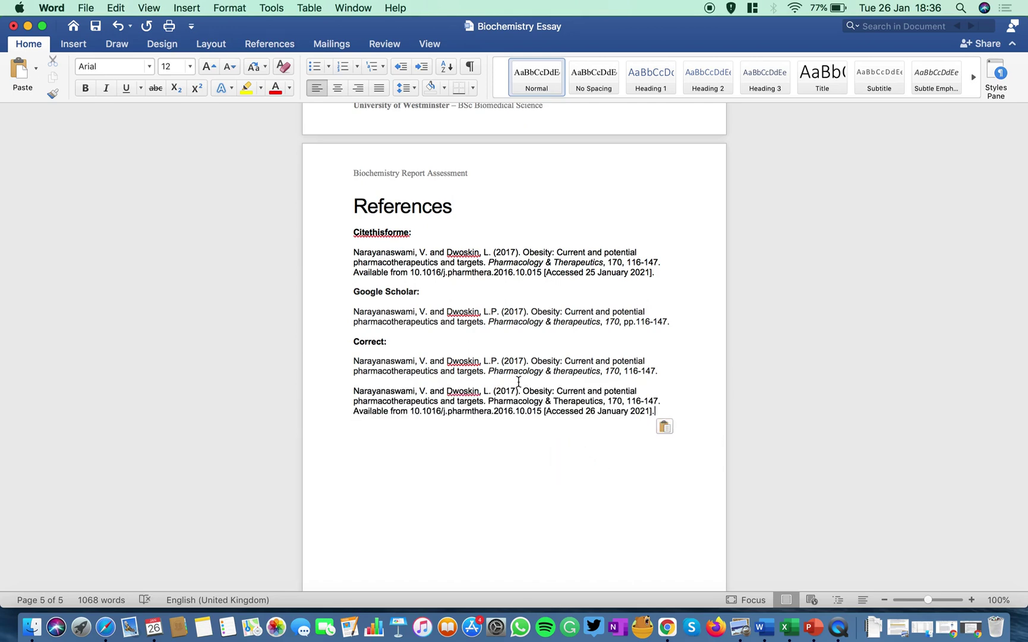
Add a blank line above the pasted reference and delete its ending "Available from 10.1016/j.pharmthera.2016.10.015 [Accessed 26 January 2021].".
click(519, 382)
key(Return)
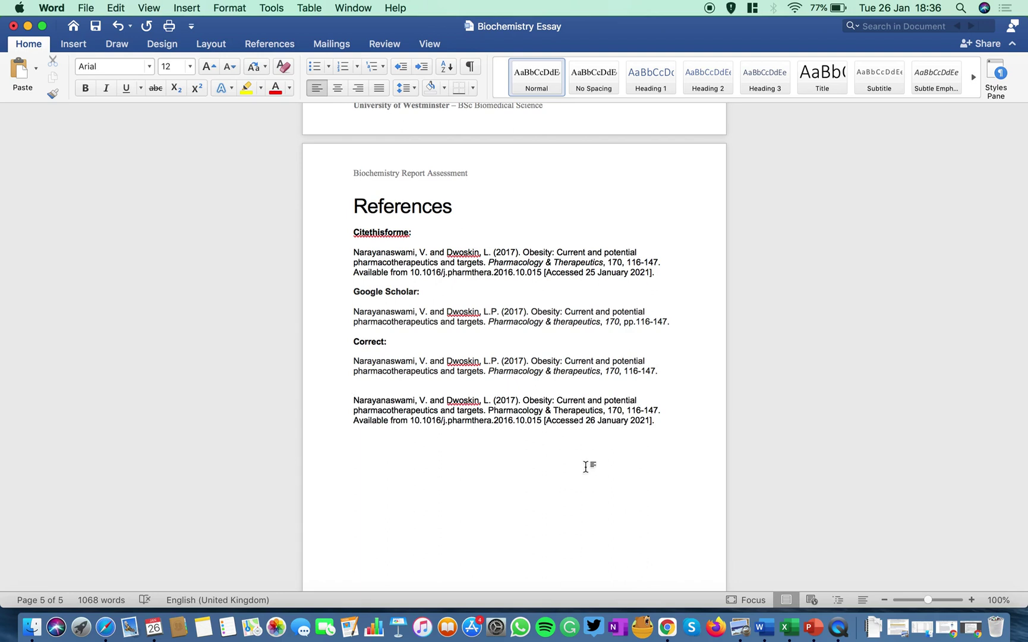
click(713, 430)
drag(351, 422, 668, 419)
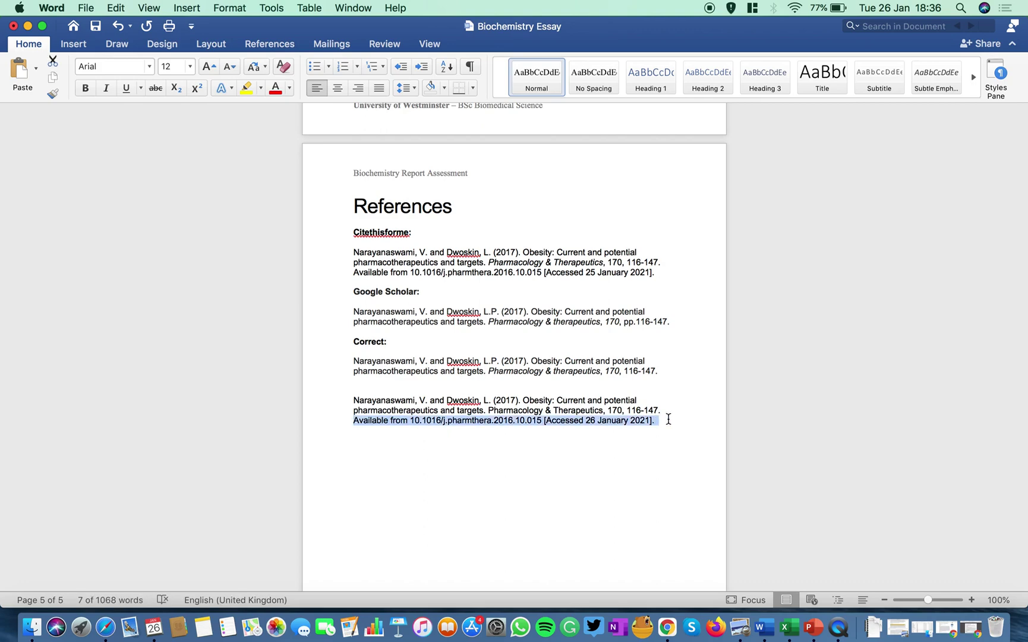
key(BackSpace)
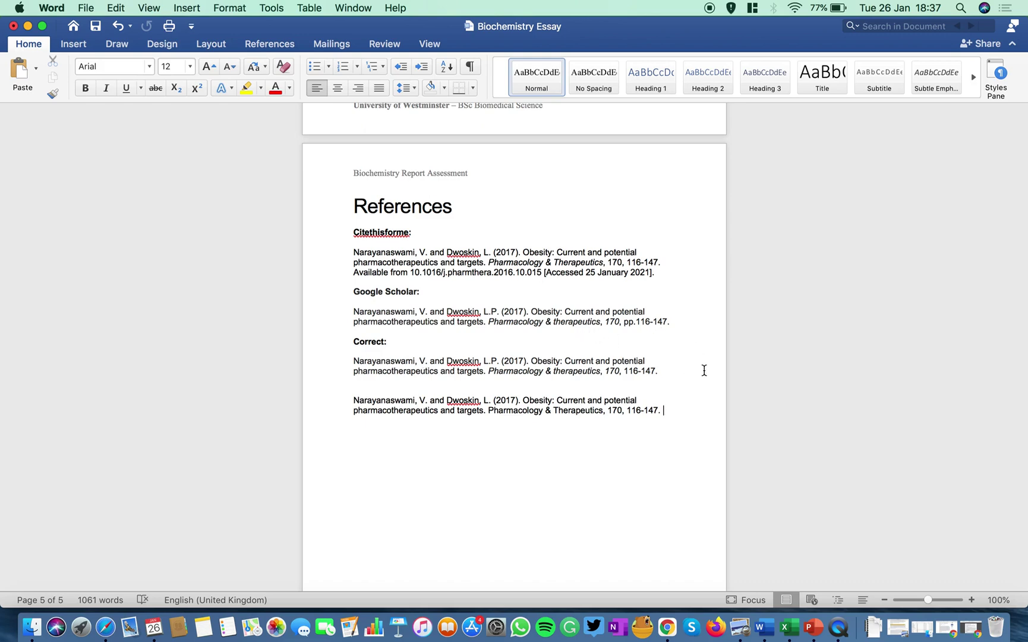
Switch to Safari and open Google Scholar in a new tab.
key(ctrl+Up)
key(ctrl+Up)
key(ctrl+Left)
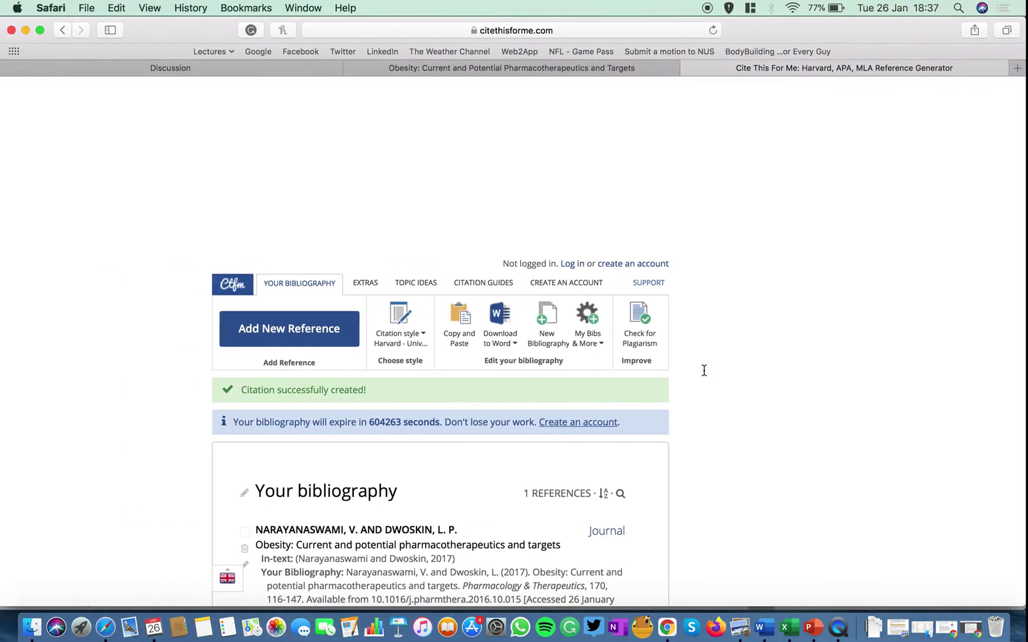
click(1019, 67)
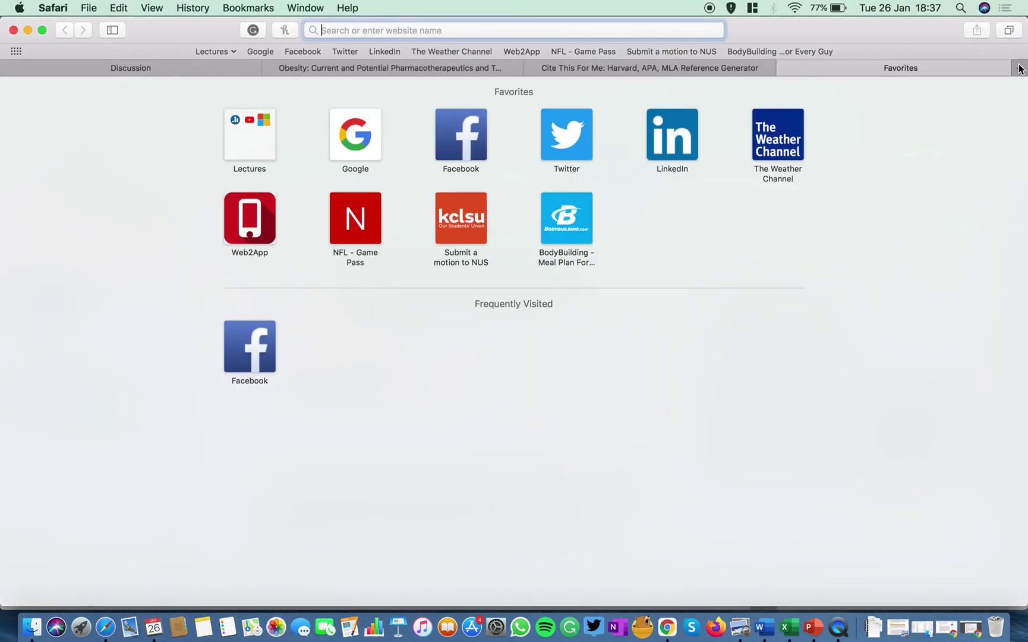
text(google scholar)
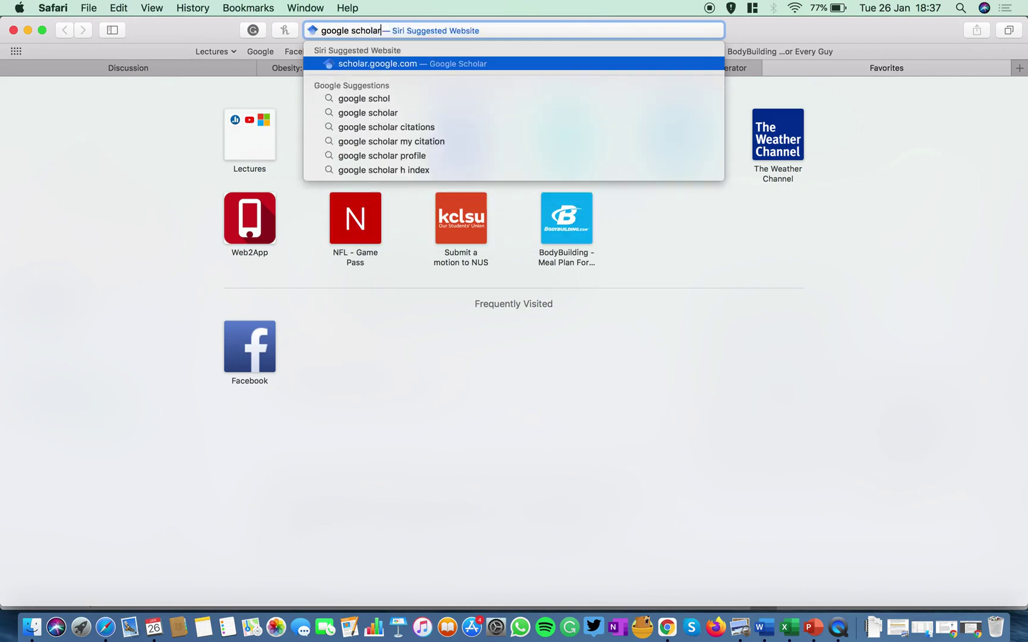
key(Return)
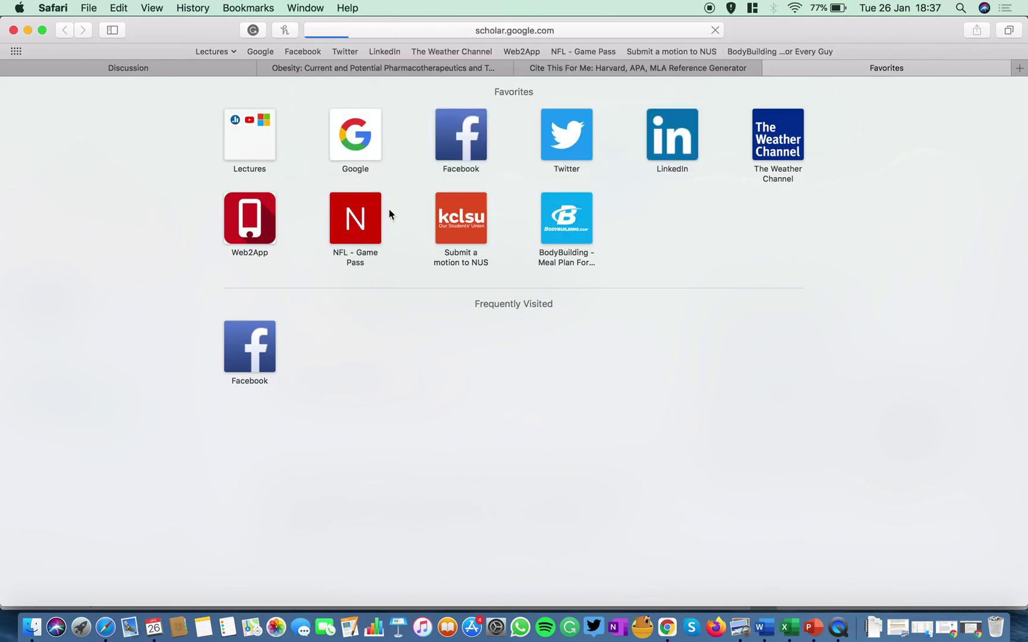
Copy the title "Obesity: Current and Potential Pharmacotherapeutics and Targets" from the PMC article page and enter it as the Google Scholar search.
click(430, 71)
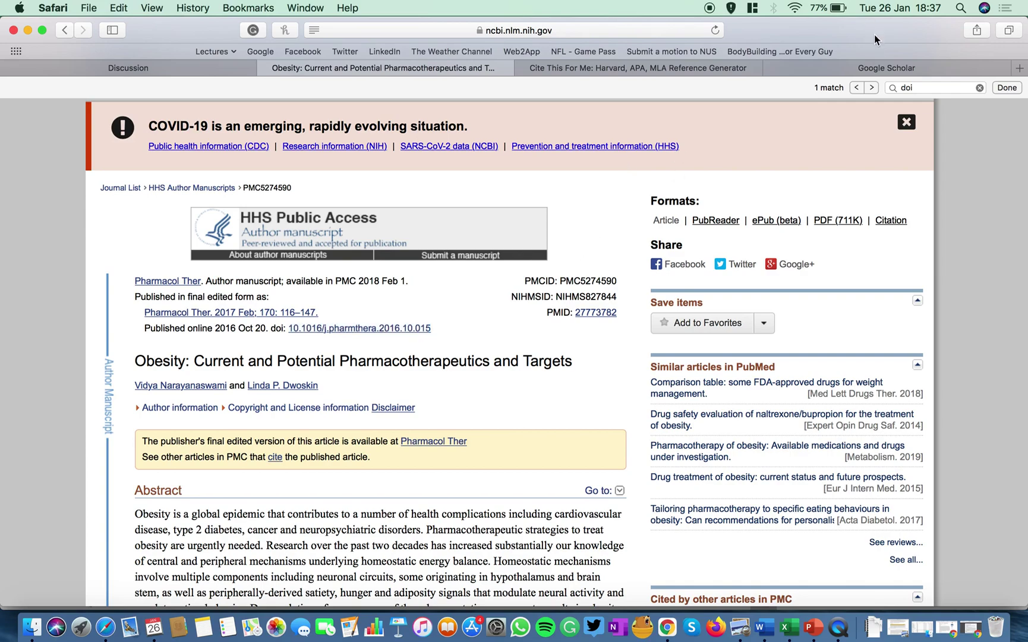
click(875, 70)
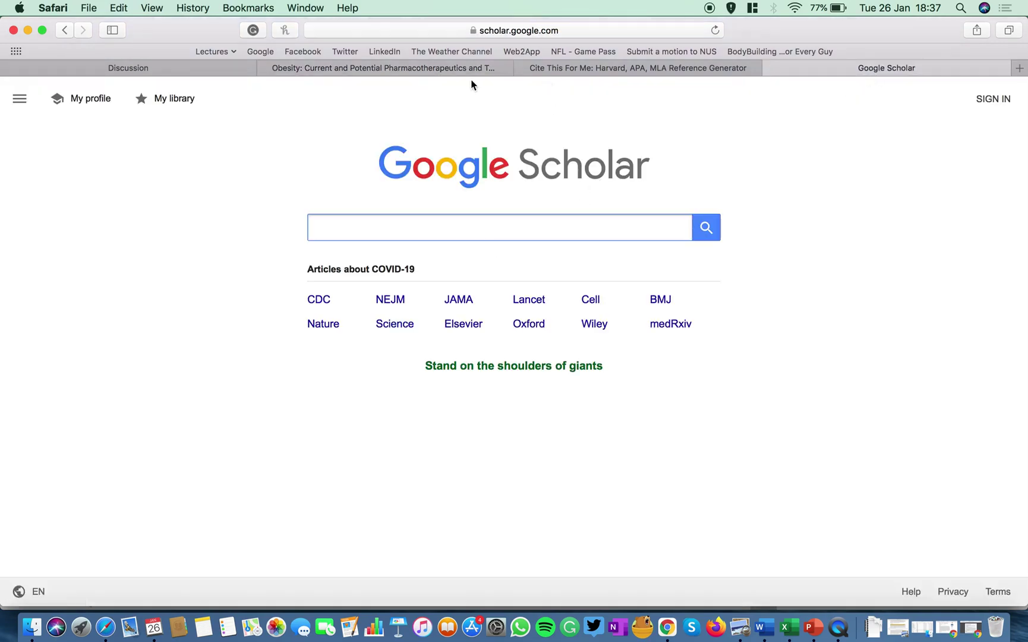
click(408, 68)
scroll(541, 370, down, 10)
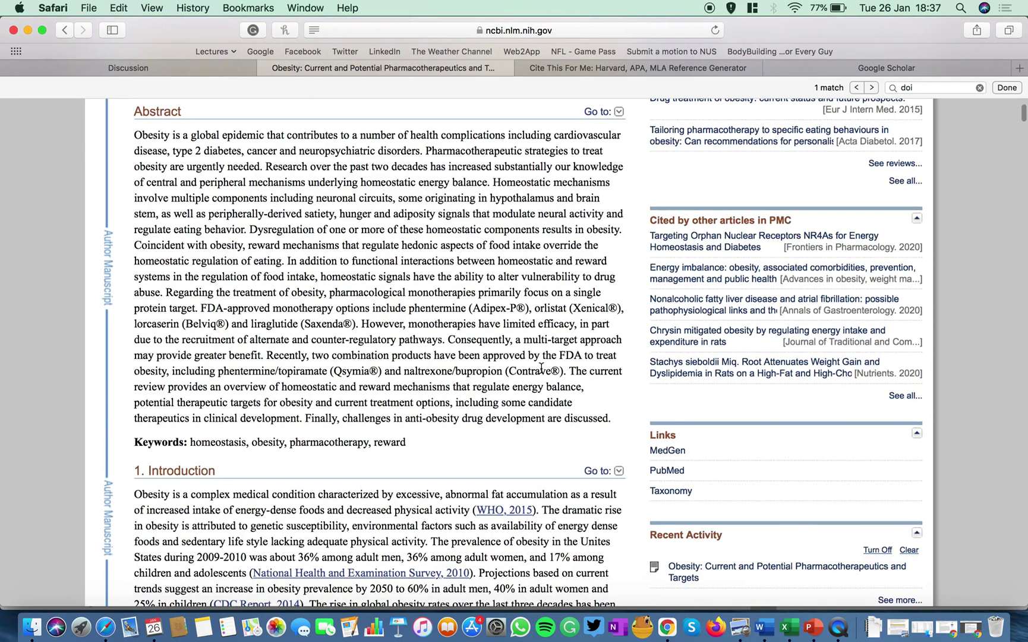
scroll(542, 370, up, 7)
scroll(542, 369, up, 5)
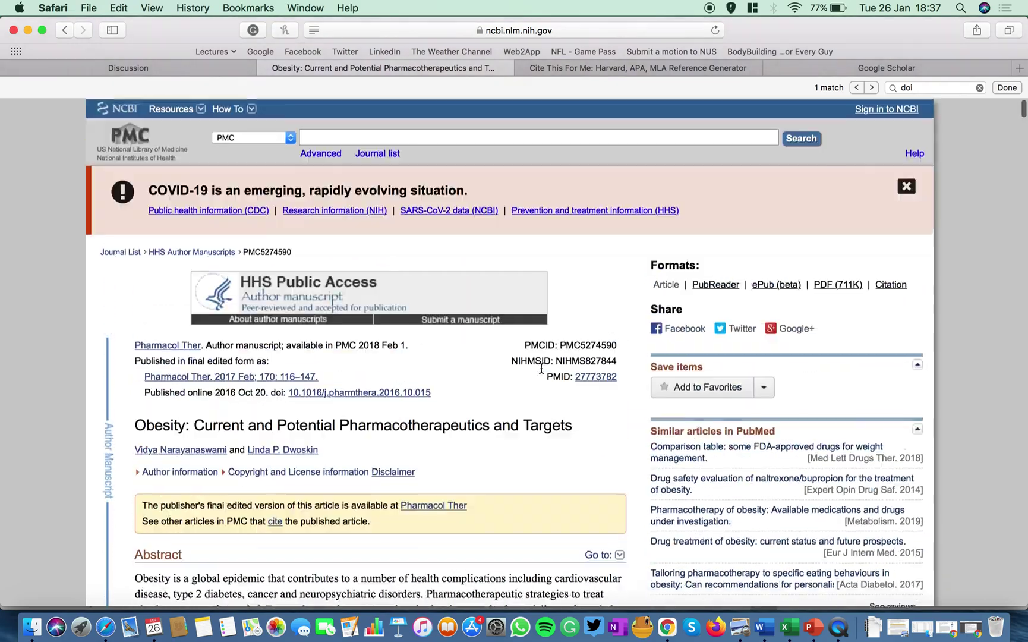
scroll(541, 369, down, 5)
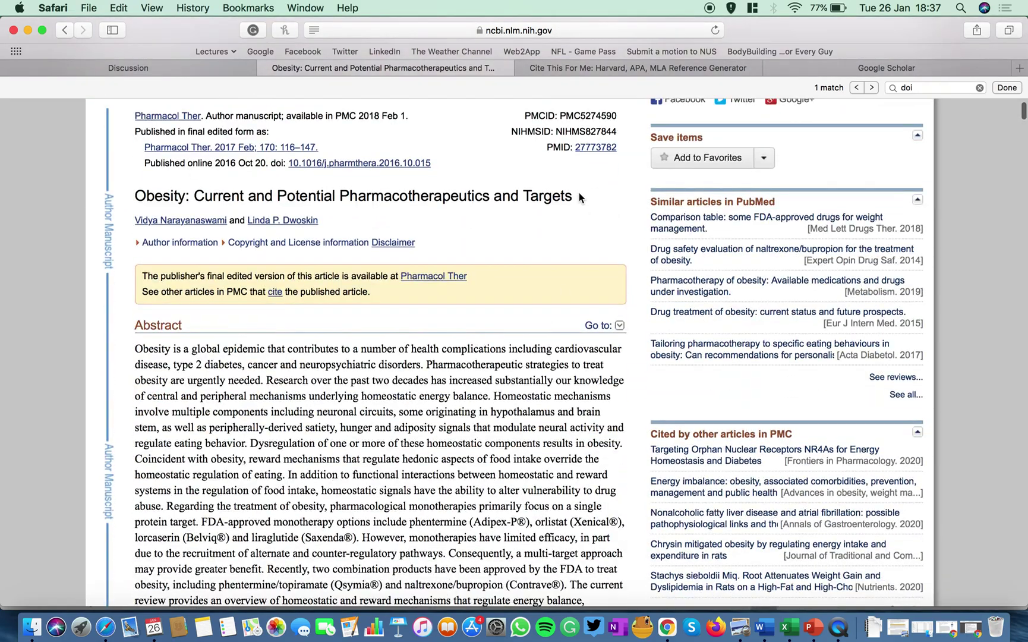
drag(580, 198, 138, 196)
key(super+c)
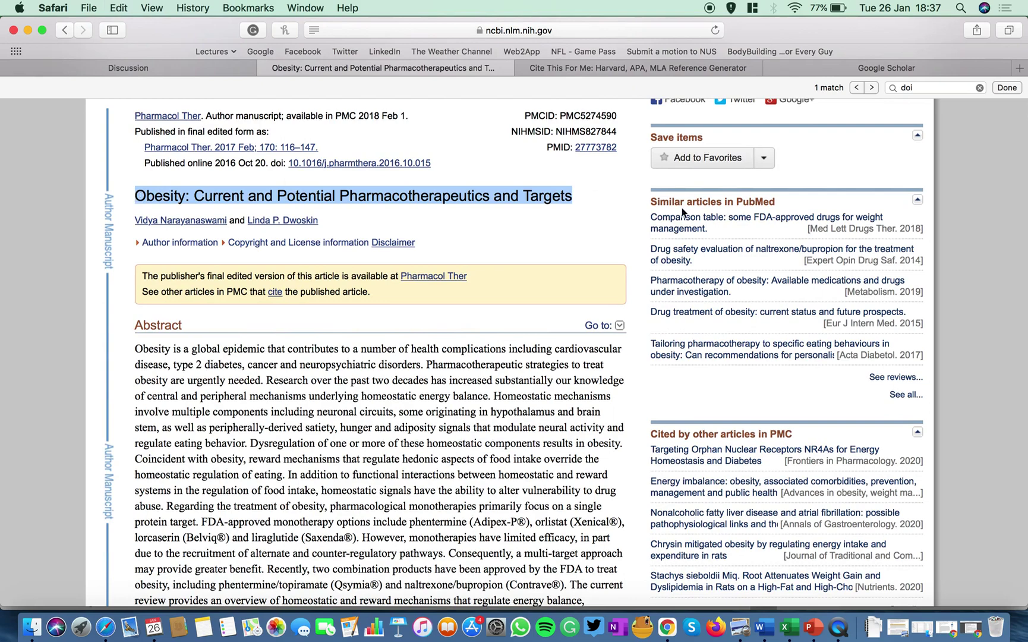
click(811, 69)
key(super+v)
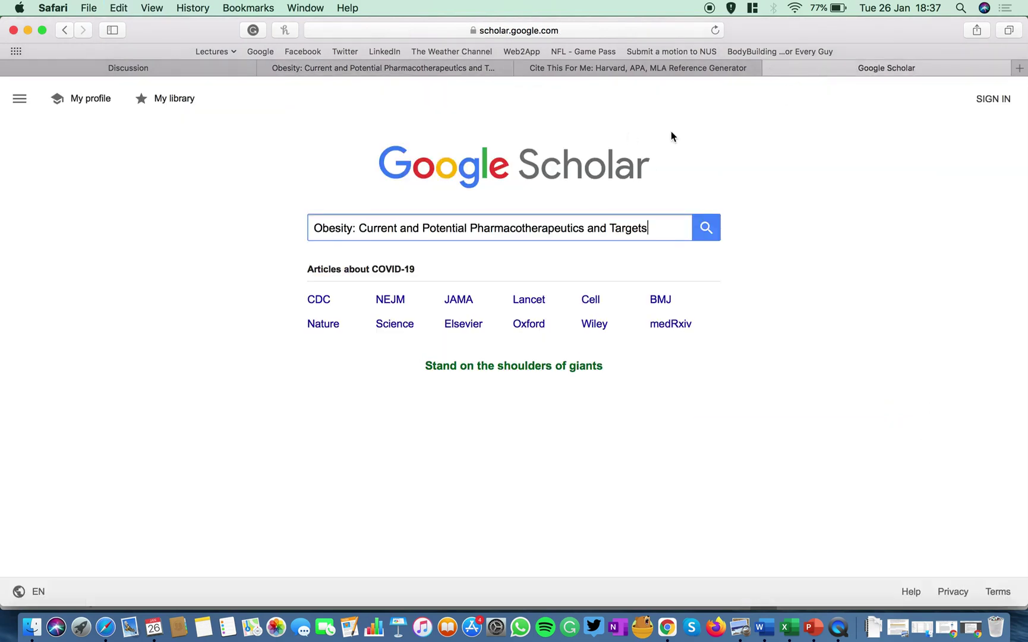
Check the authors on the PMC article page, add the first author's first name to the Google Scholar query, and run the search.
click(653, 69)
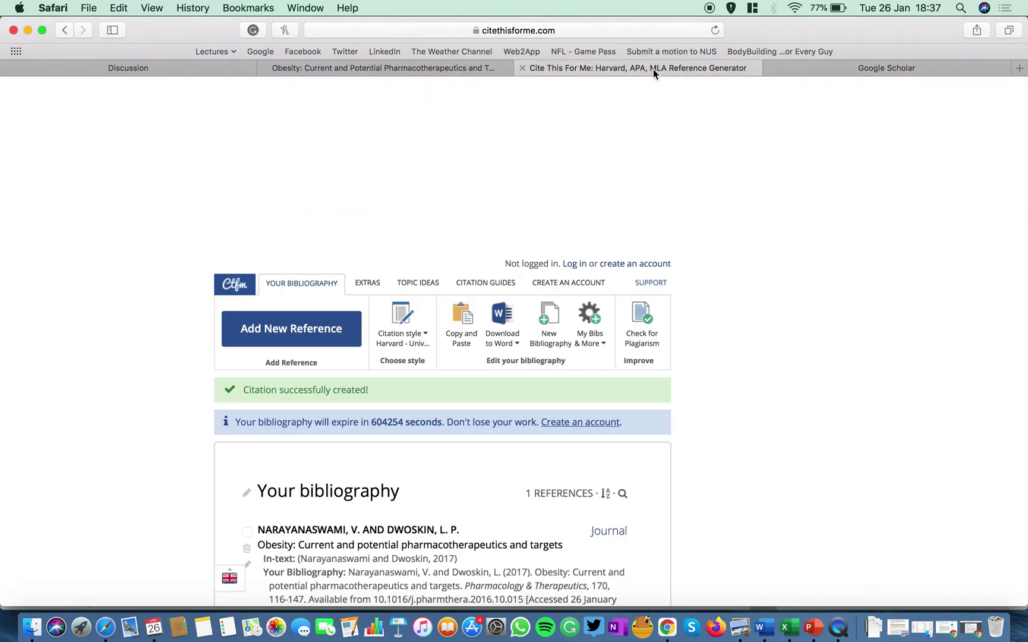
click(406, 70)
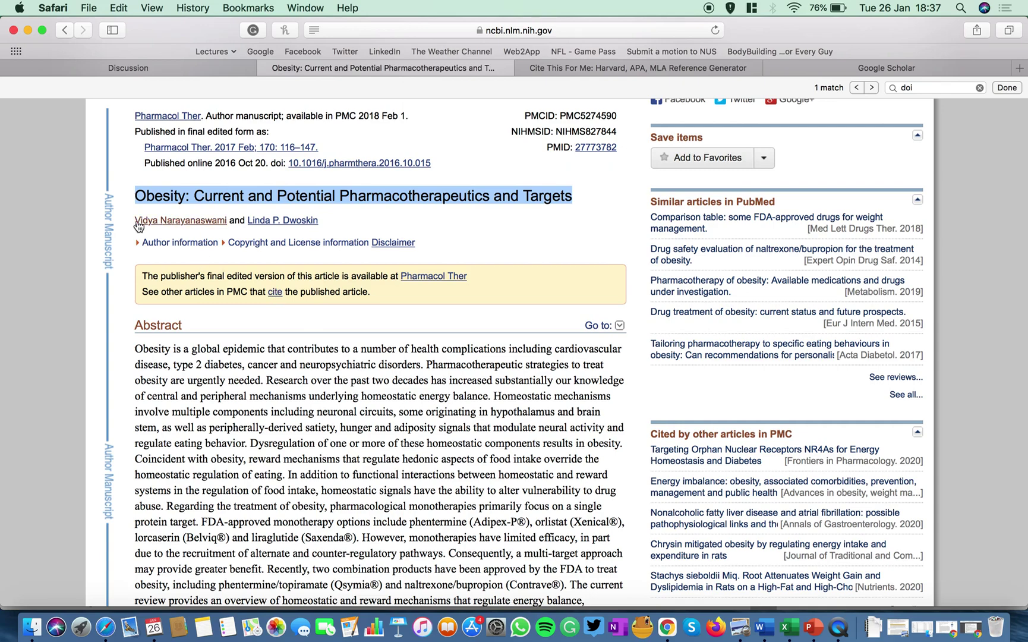
click(500, 252)
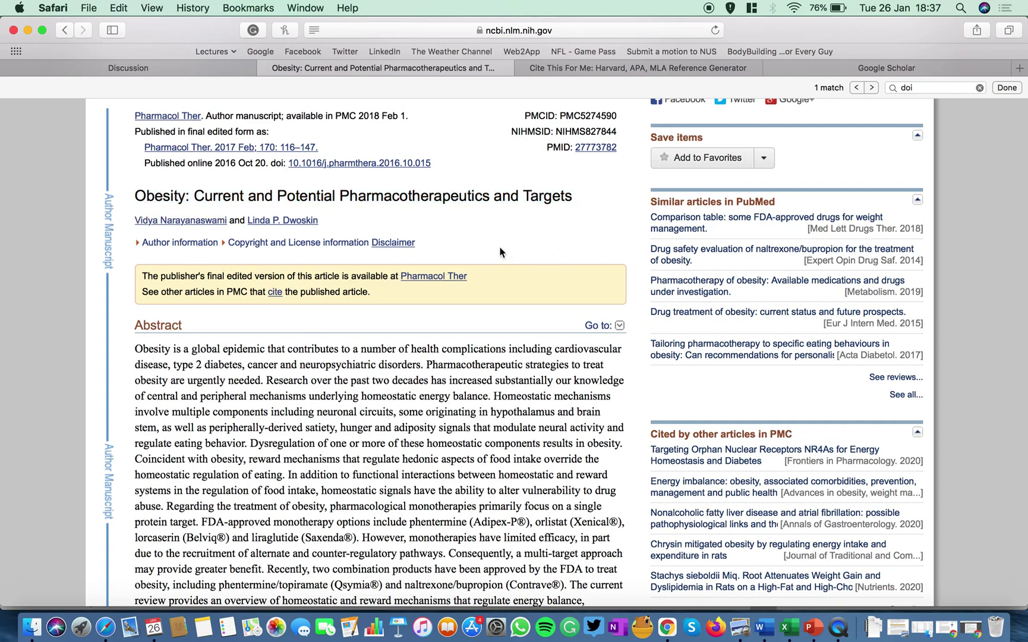
click(947, 69)
text(Vidya)
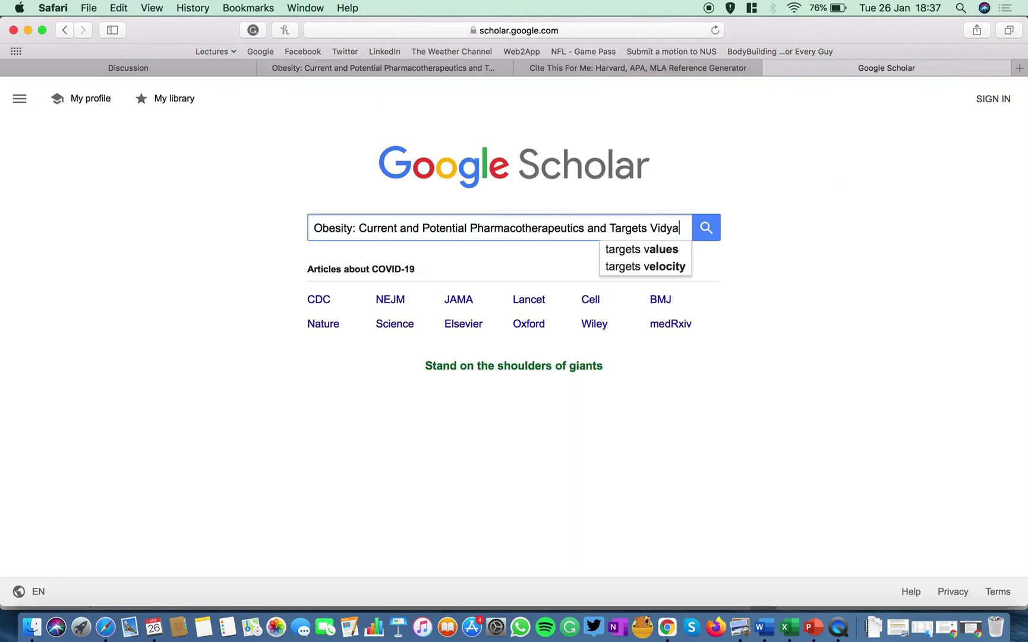
key(Return)
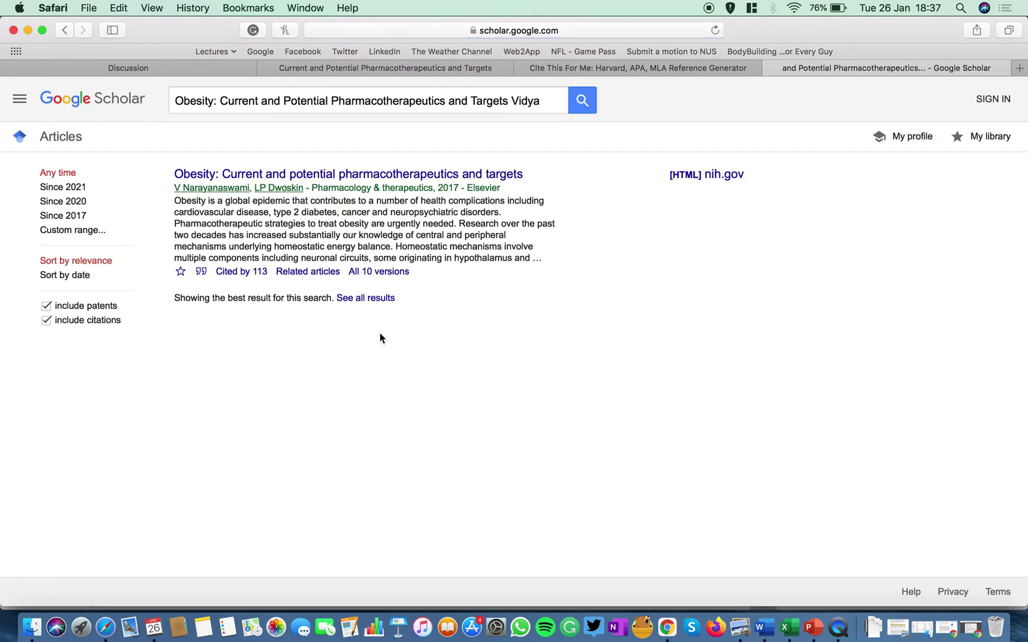
Open the citation formats for the obesity article result, copy the Harvard citation, and close the citation window.
click(203, 273)
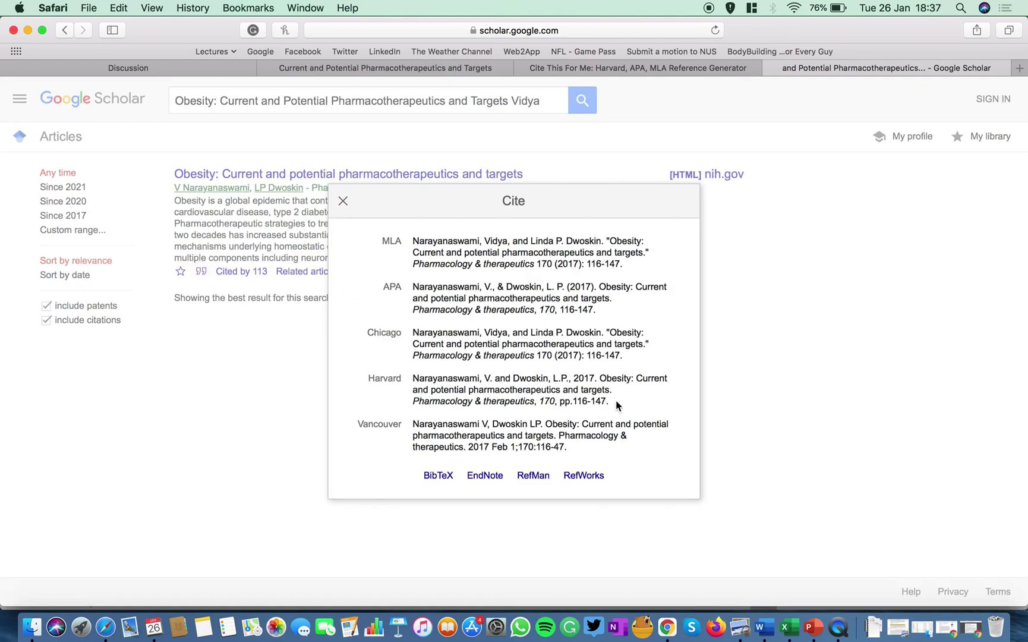
click(411, 385)
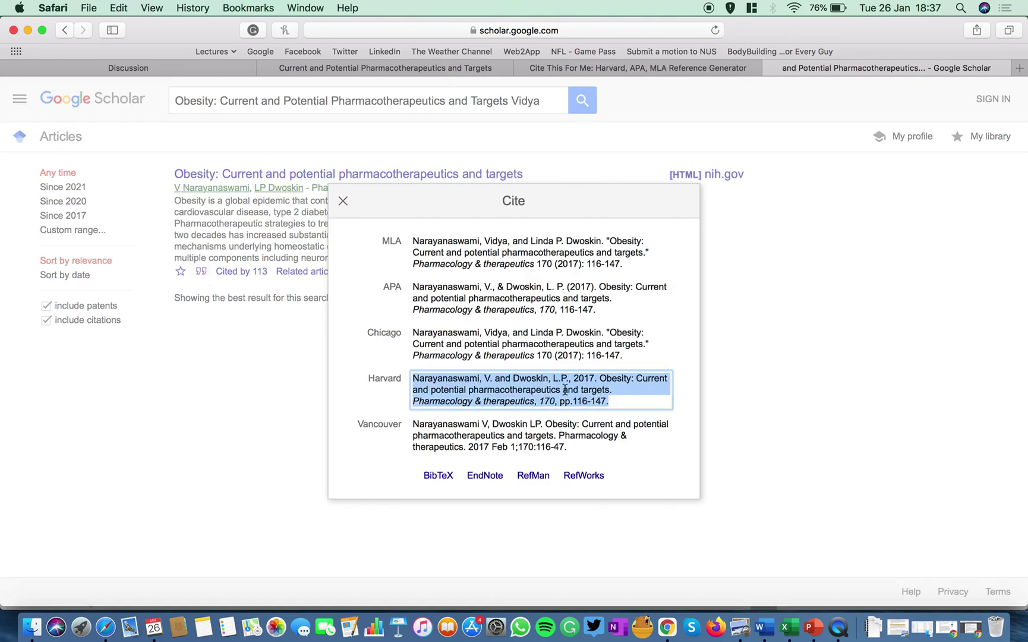
right_click(565, 389)
click(601, 432)
click(803, 437)
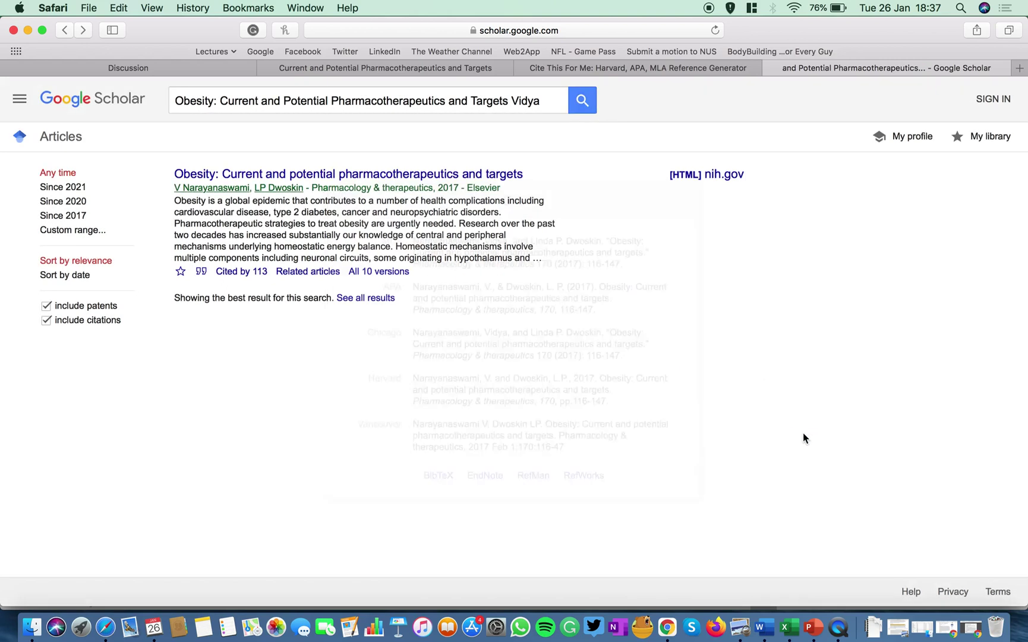
Switch to Word and paste the Google Scholar citation on a new line below the last reference, keeping text only.
key(ctrl+Right)
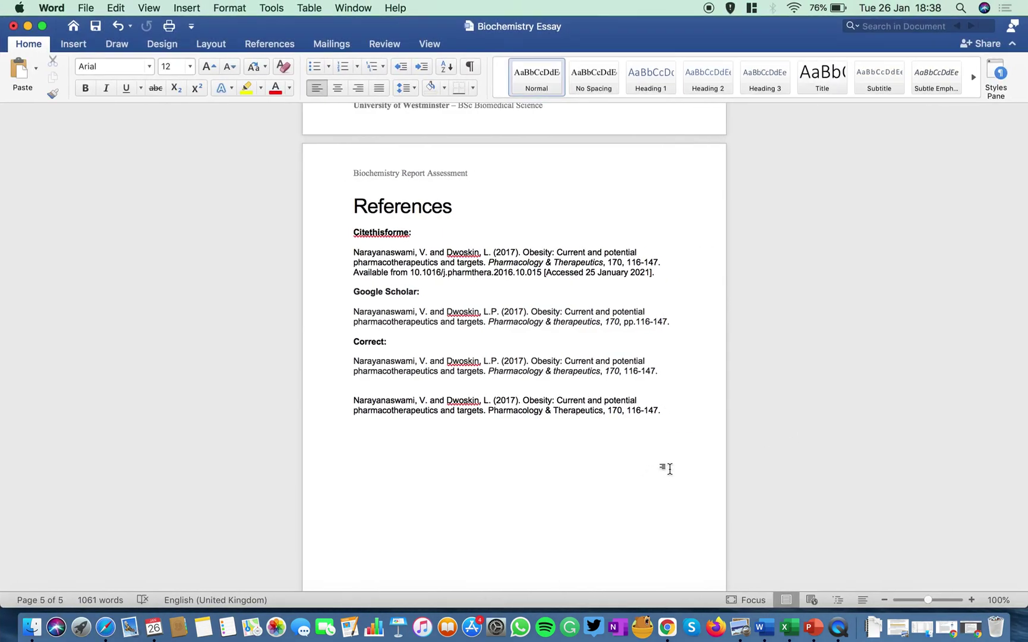
click(666, 468)
key(Return)
key(super+v)
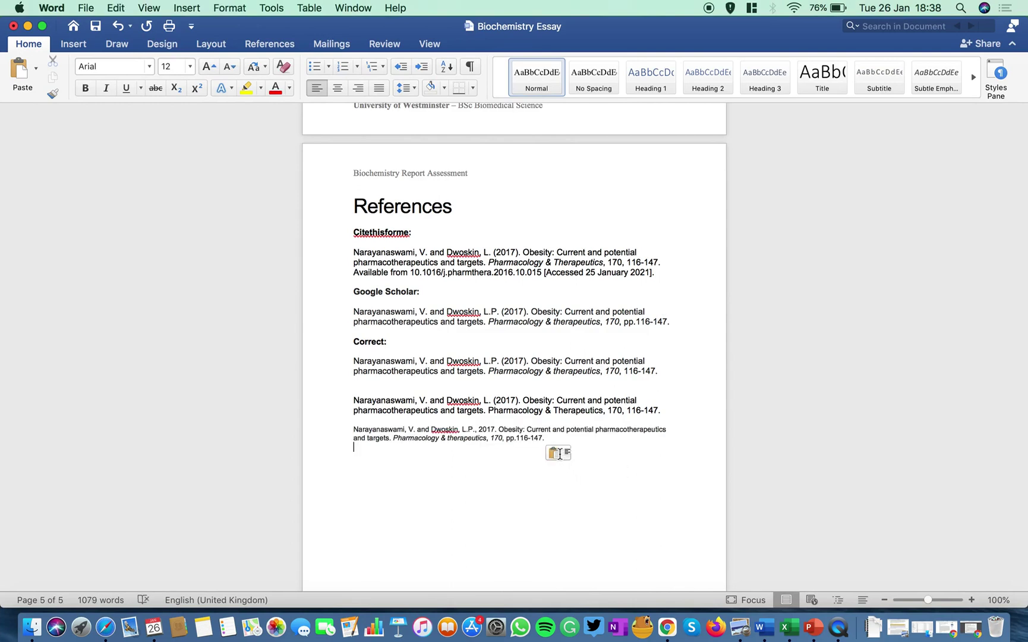
click(559, 454)
click(584, 499)
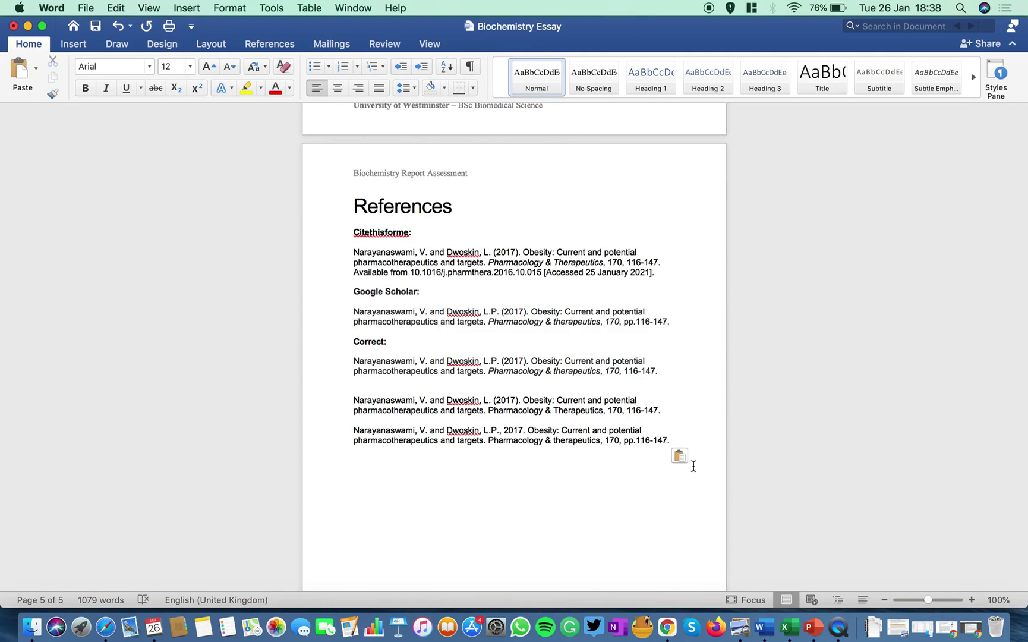
Remove the comma after "L.P." in the newly pasted reference and enclose its year in parentheses as "(2017).".
click(499, 430)
key(BackSpace)
key(BackSpace)
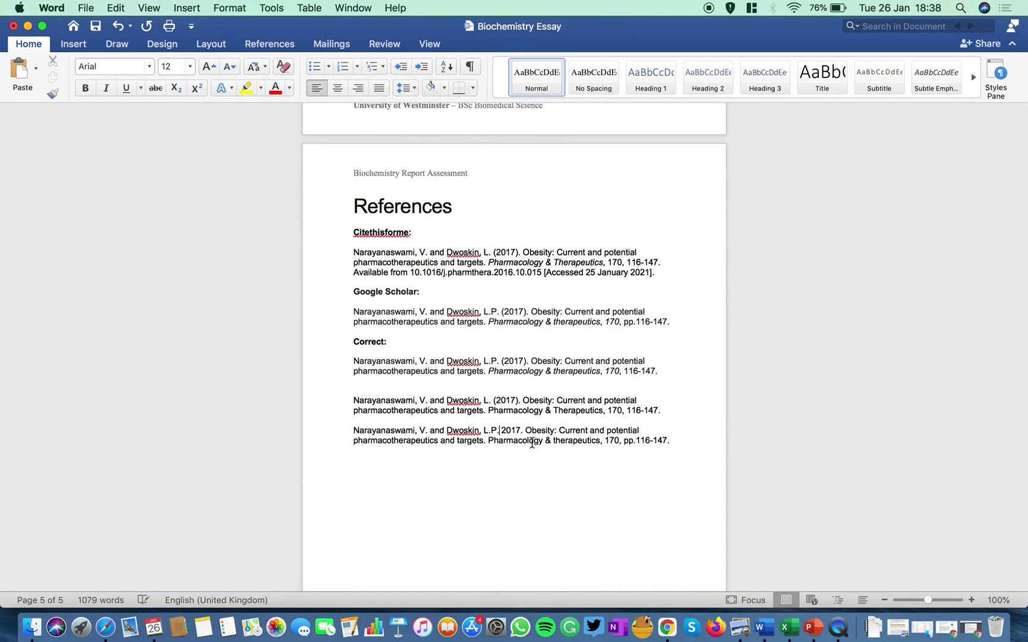
click(524, 430)
key(BackSpace)
key(BackSpace)
text())
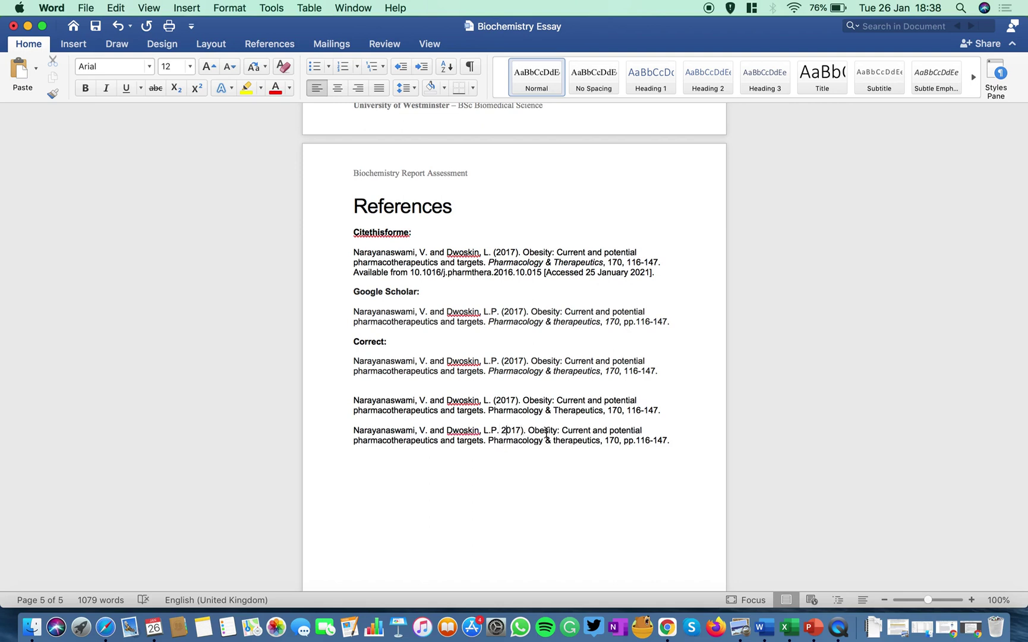
key(Left)
text(()
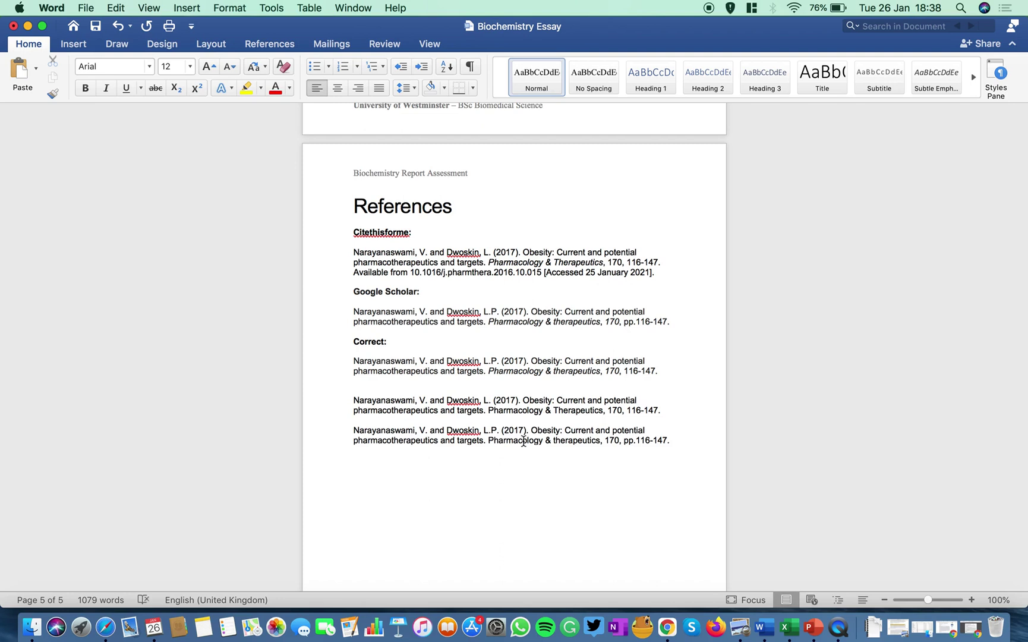
Delete "pp." before the page range in the last reference so it ends "170, 116-147.".
click(636, 441)
key(BackSpace)
key(BackSpace)
key(BackSpace)
key(BackSpace)
key(BackSpace)
key(BackSpace)
text(.)
key(BackSpace)
text(,)
click(691, 440)
Compare the two pasted references with the Correct entry and remove the extra blank line below that entry.
drag(444, 401, 305, 433)
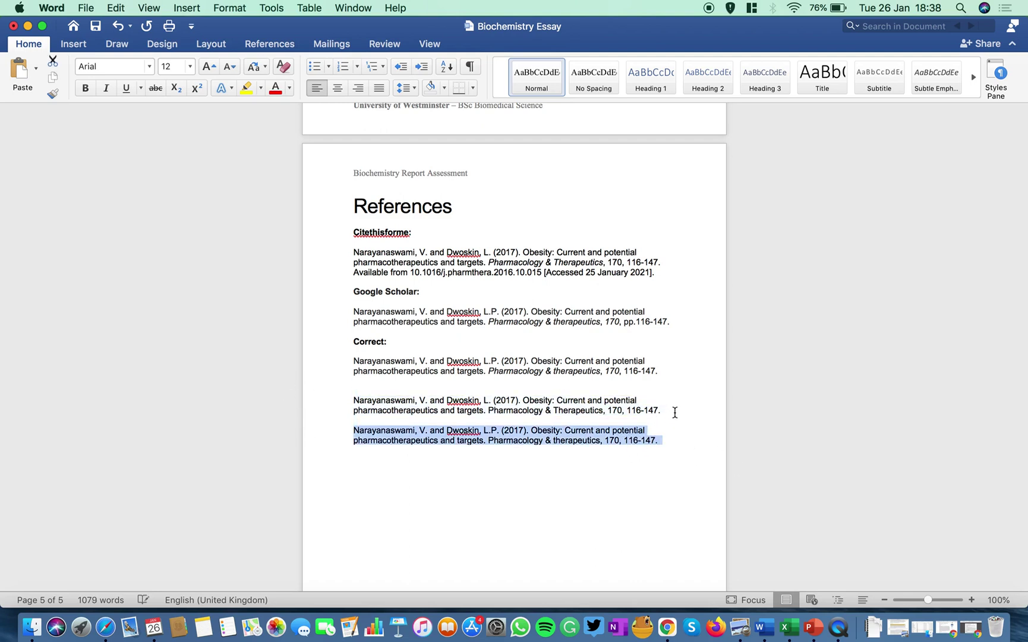
drag(675, 413, 267, 398)
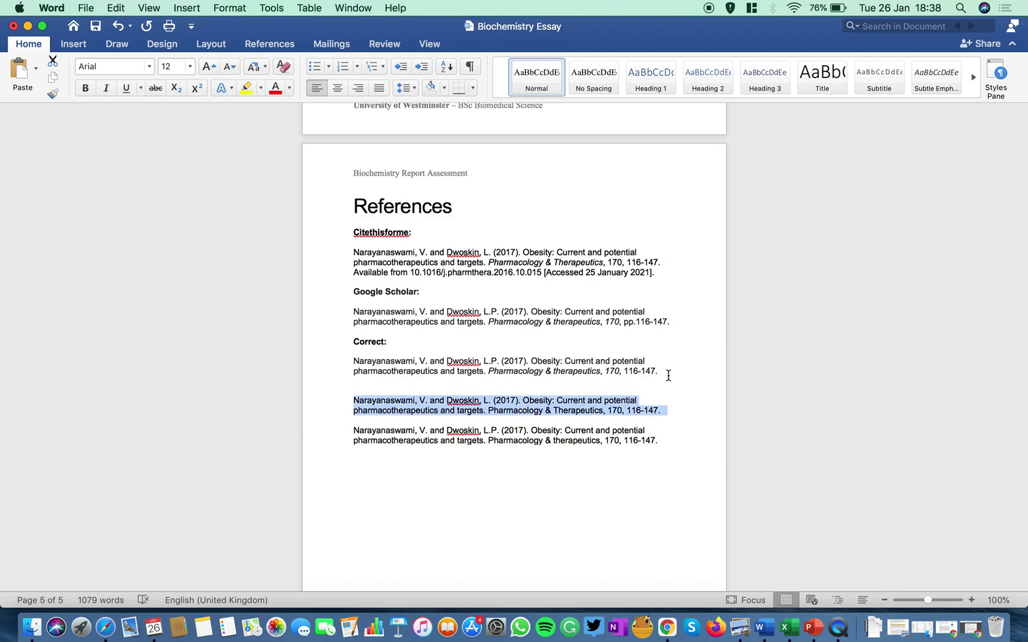
drag(669, 375, 332, 358)
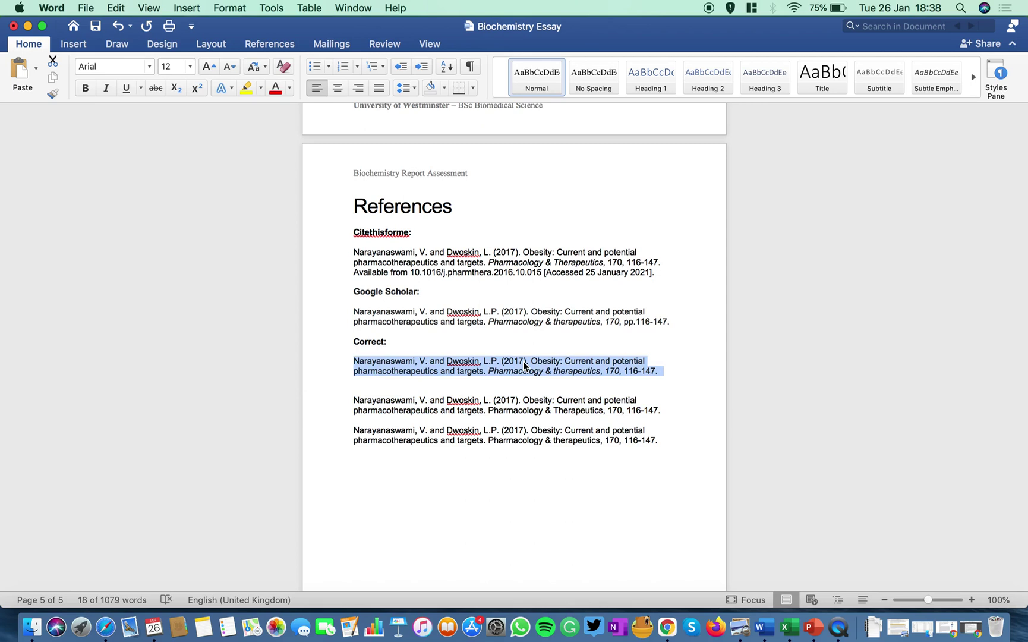
click(535, 390)
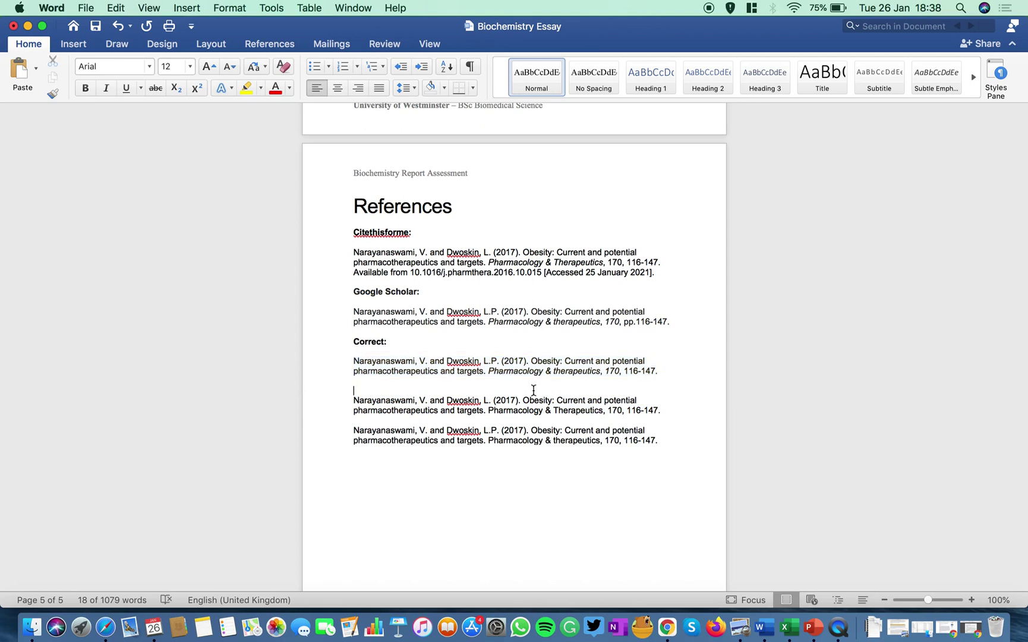
key(BackSpace)
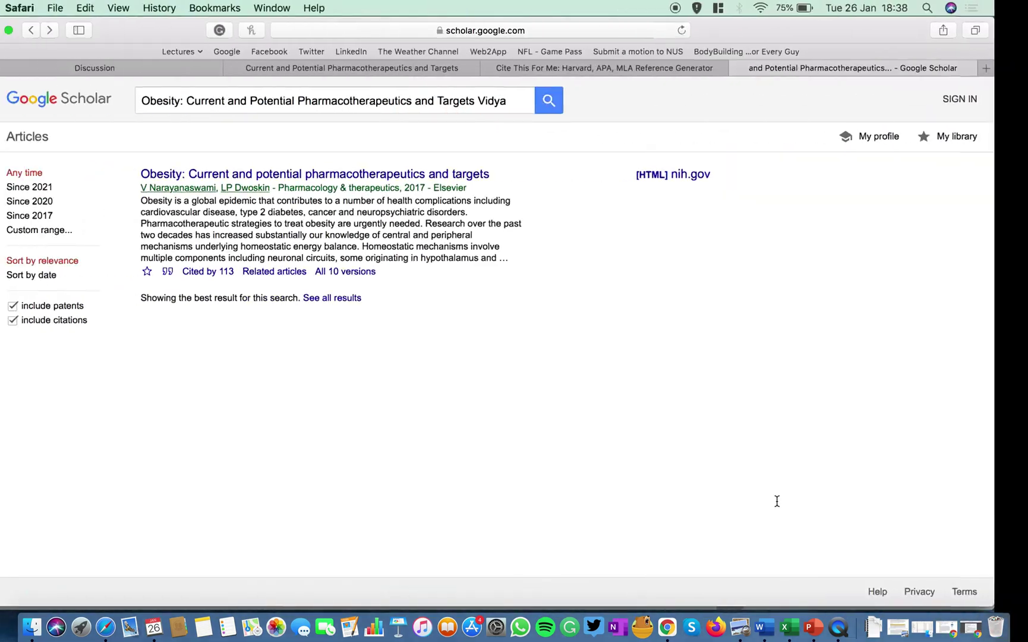
Review the Google Scholar citation formats for the article, and check the in-text citation above the References page in Word.
click(202, 272)
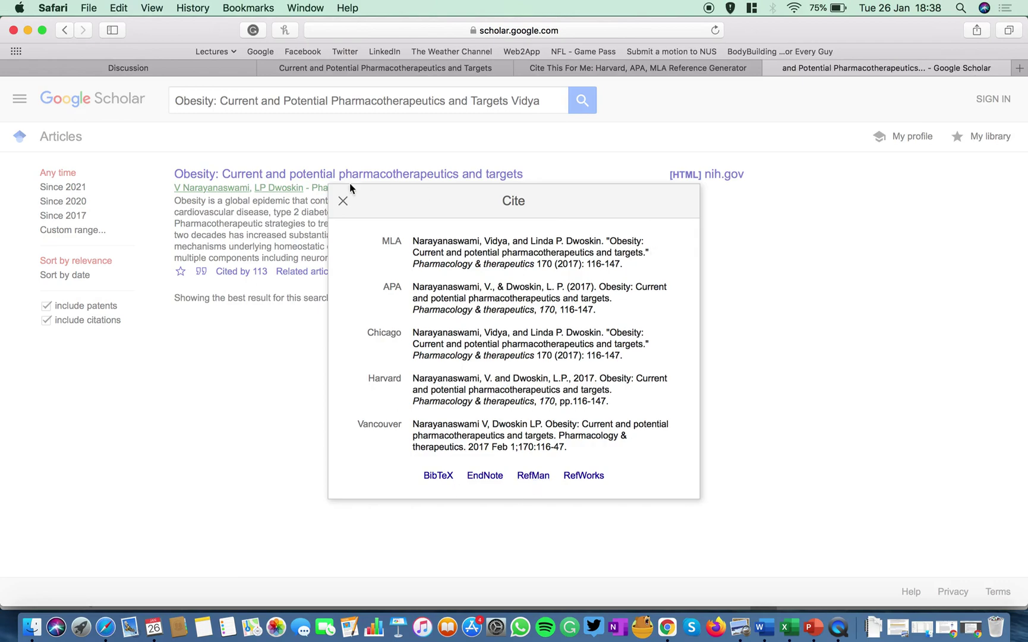
click(344, 204)
key(ctrl+Right)
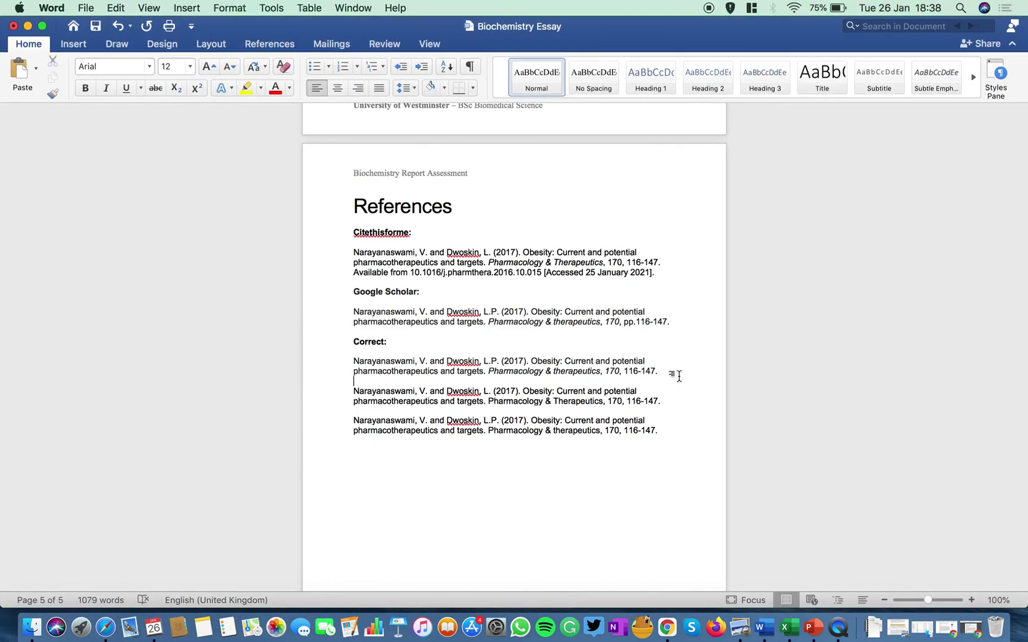
scroll(681, 378, up, 5)
scroll(680, 378, up, 2)
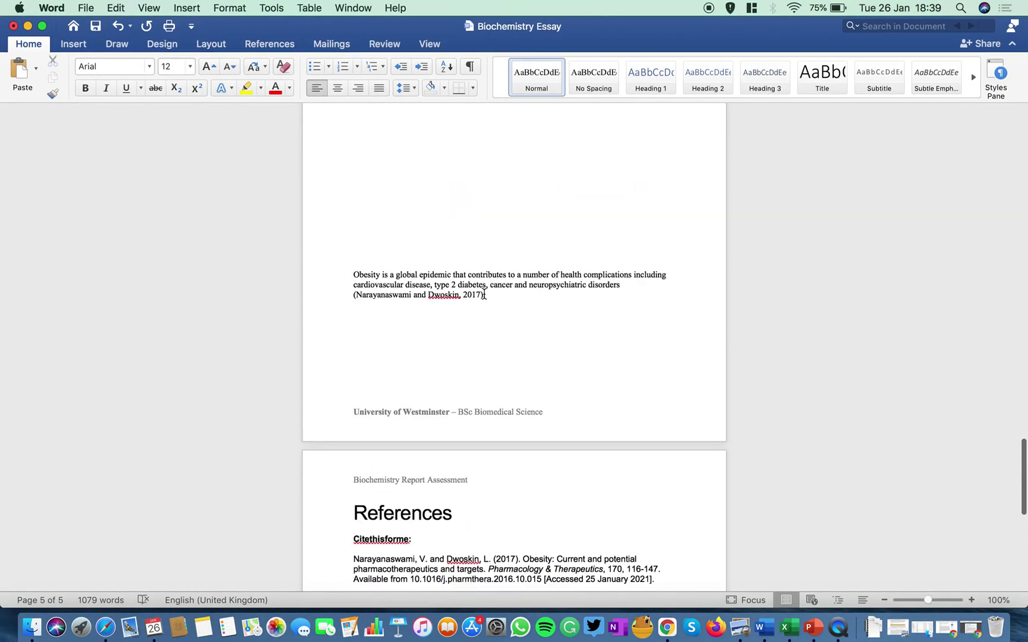
scroll(761, 389, down, 5)
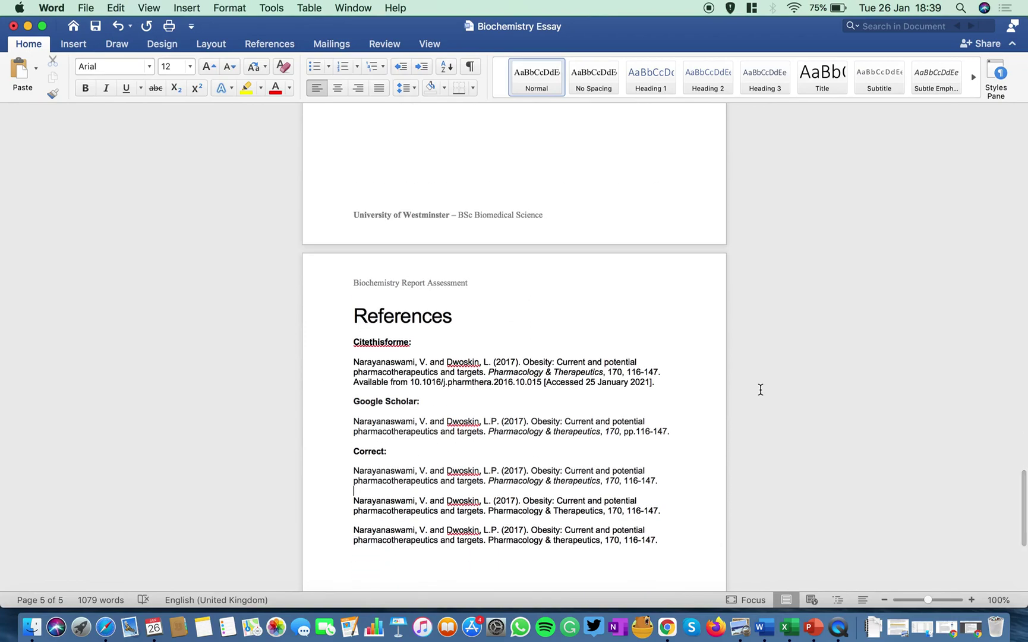
scroll(761, 389, down, 4)
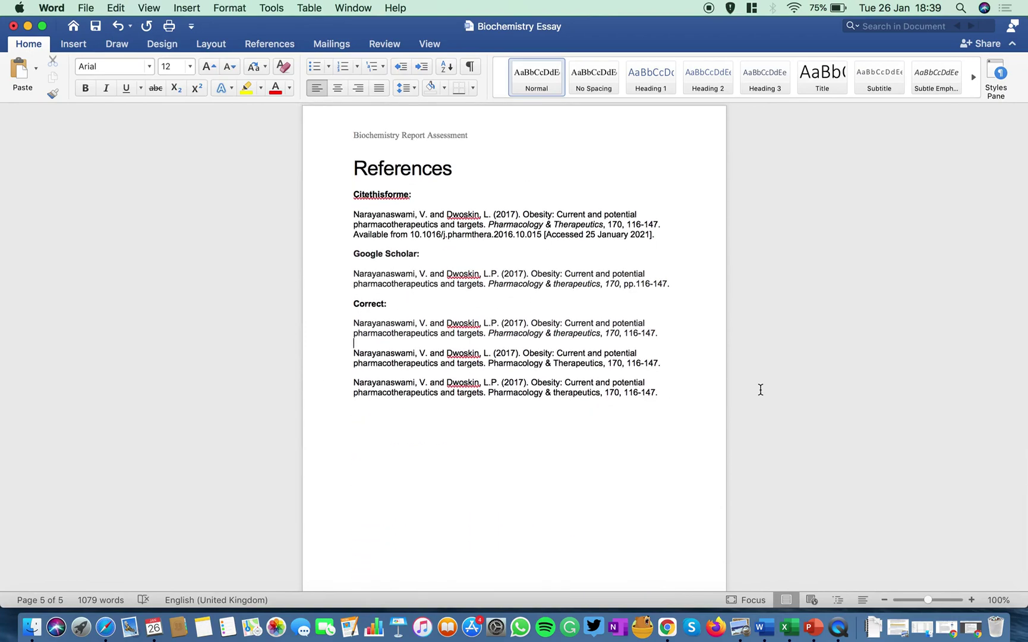
Switch to Cite This For Me in Safari, examine the article's bibliography and in-text citations, and return to Word.
key(ctrl+Left)
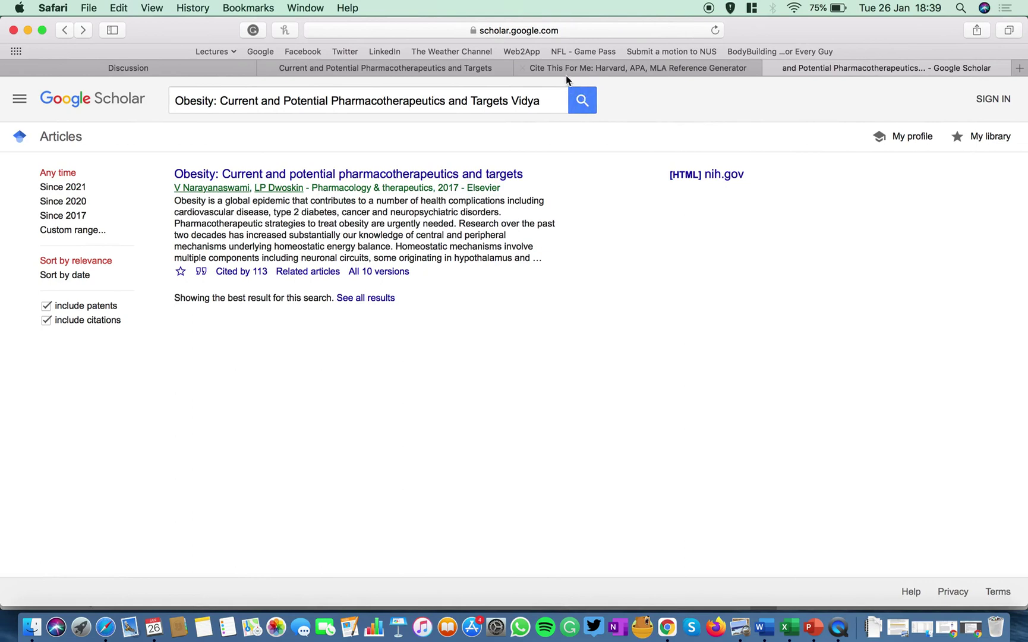
click(562, 72)
scroll(533, 356, down, 5)
scroll(472, 178, up, 3)
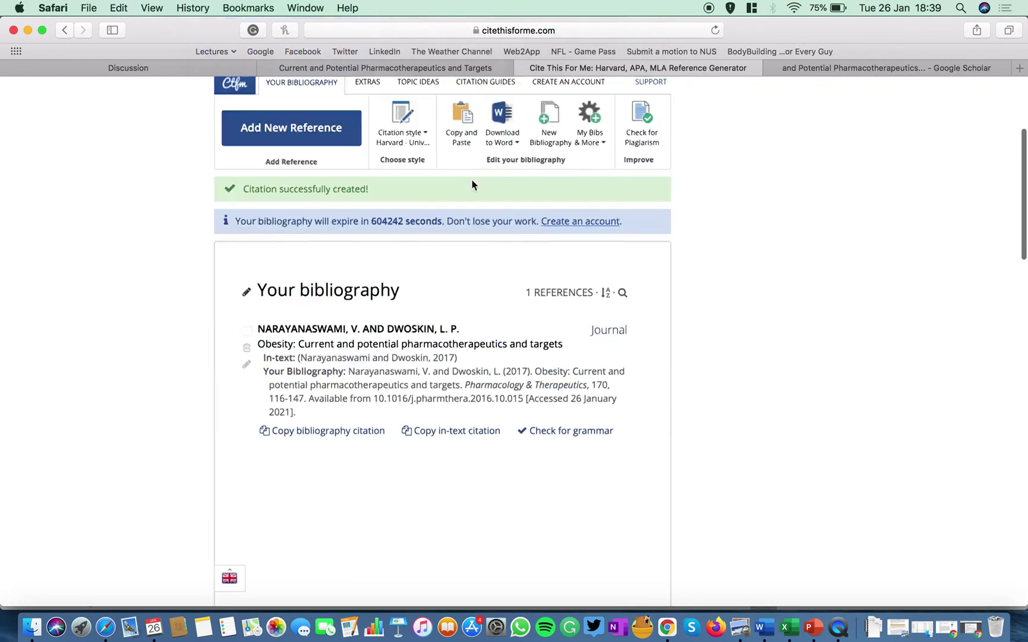
scroll(473, 186, down, 3)
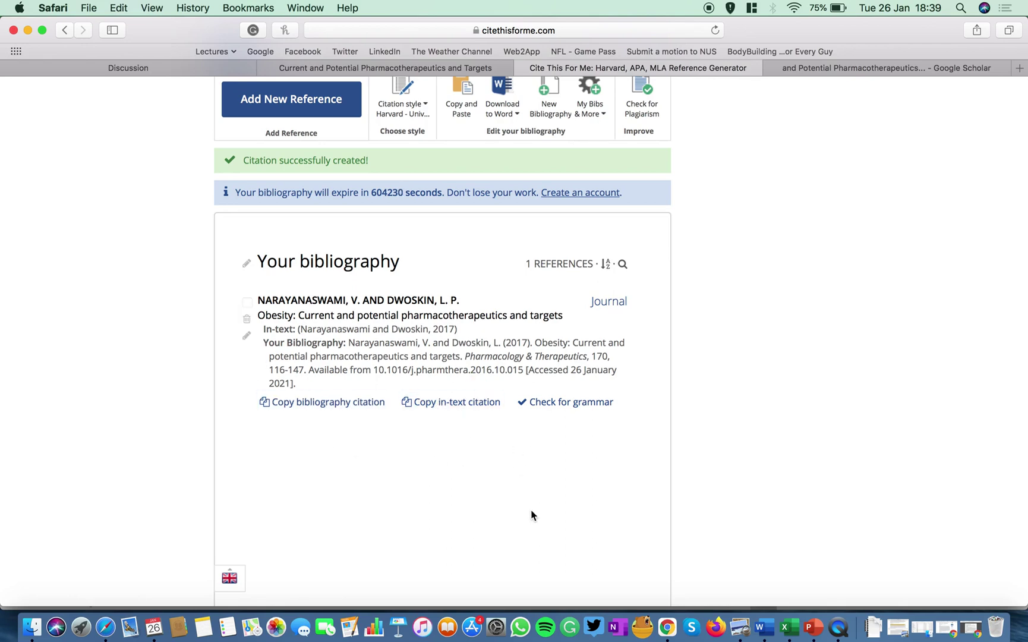
key(ctrl+Right)
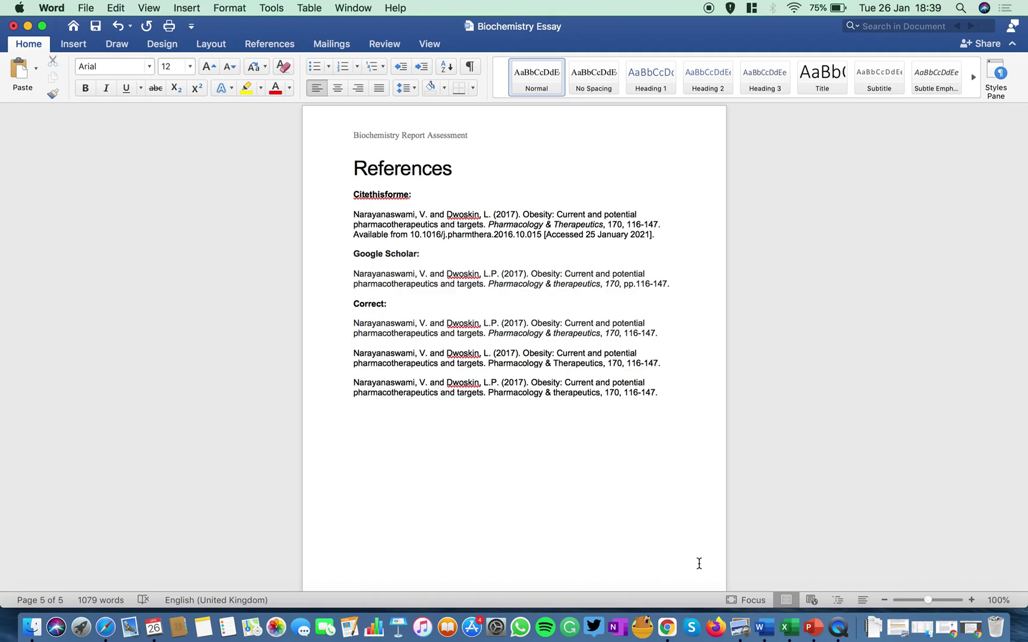
click(599, 484)
click(689, 453)
key(ctrl+Left)
key(ctrl+Right)
key(ctrl+Right)
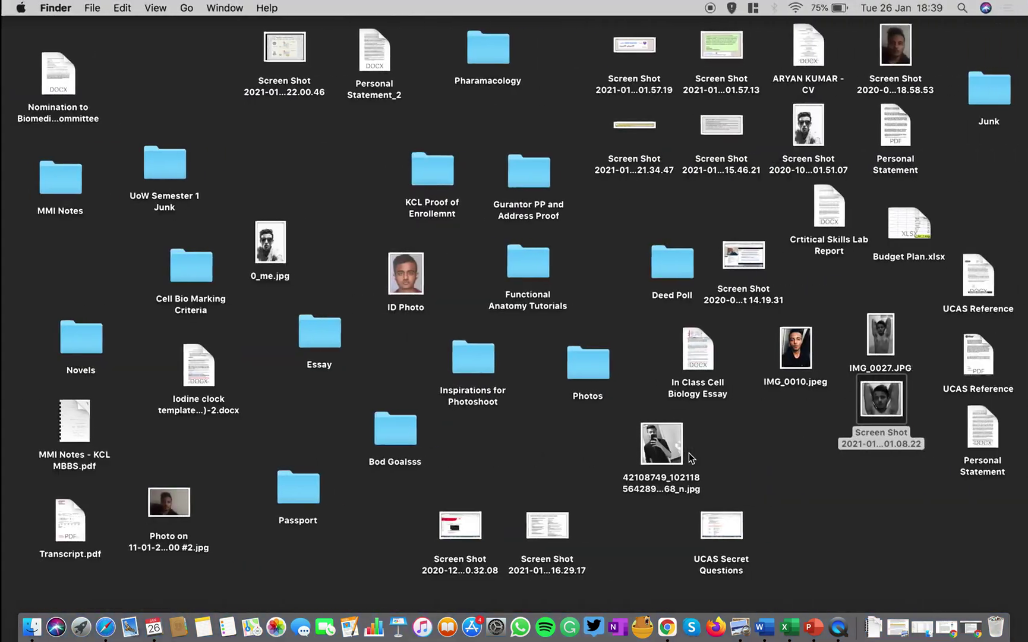
key(ctrl+Left)
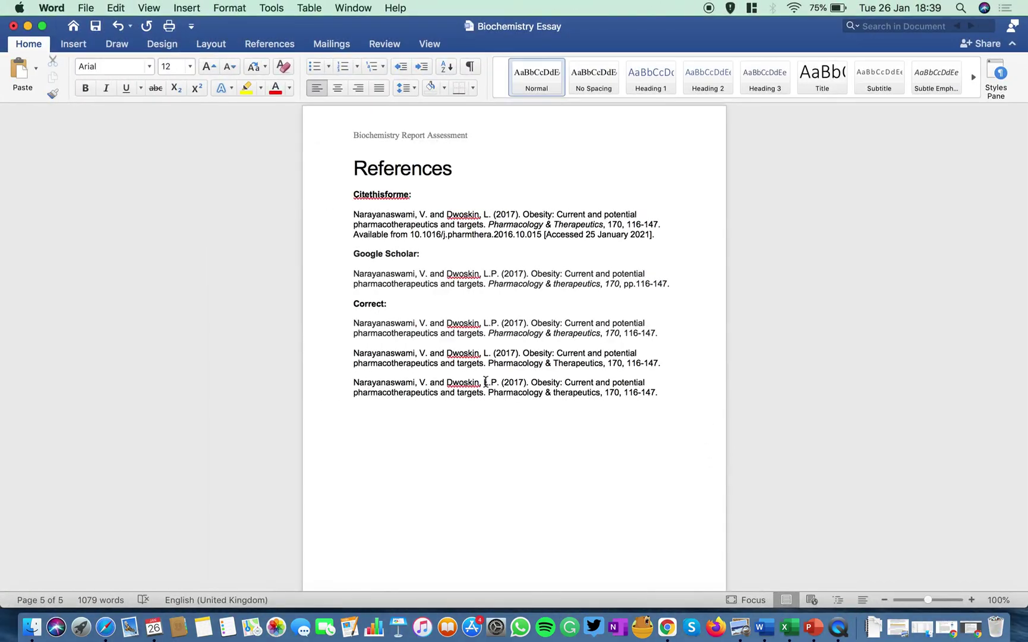
Copy the last reference and paste it twice directly beneath itself, leaving no blank lines between the copies.
drag(693, 395, 325, 383)
key(super+c)
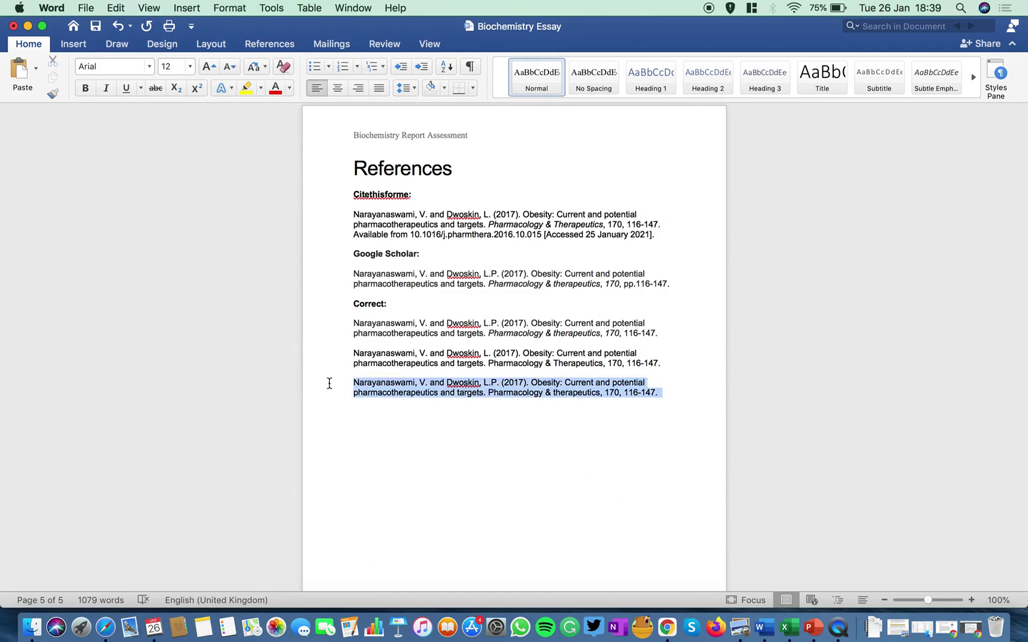
click(436, 428)
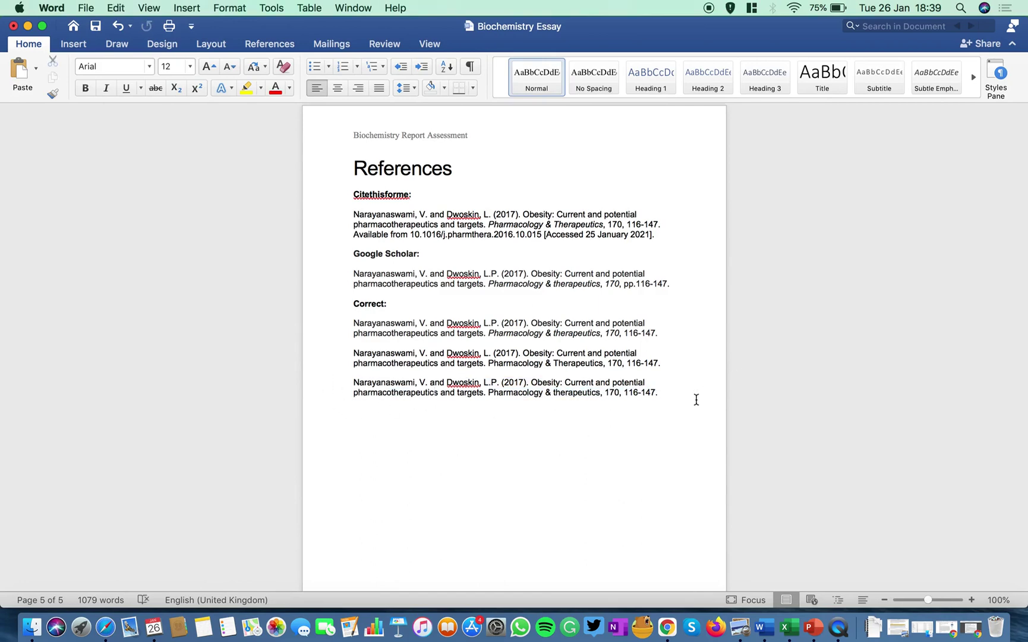
key(Return)
key(super+v)
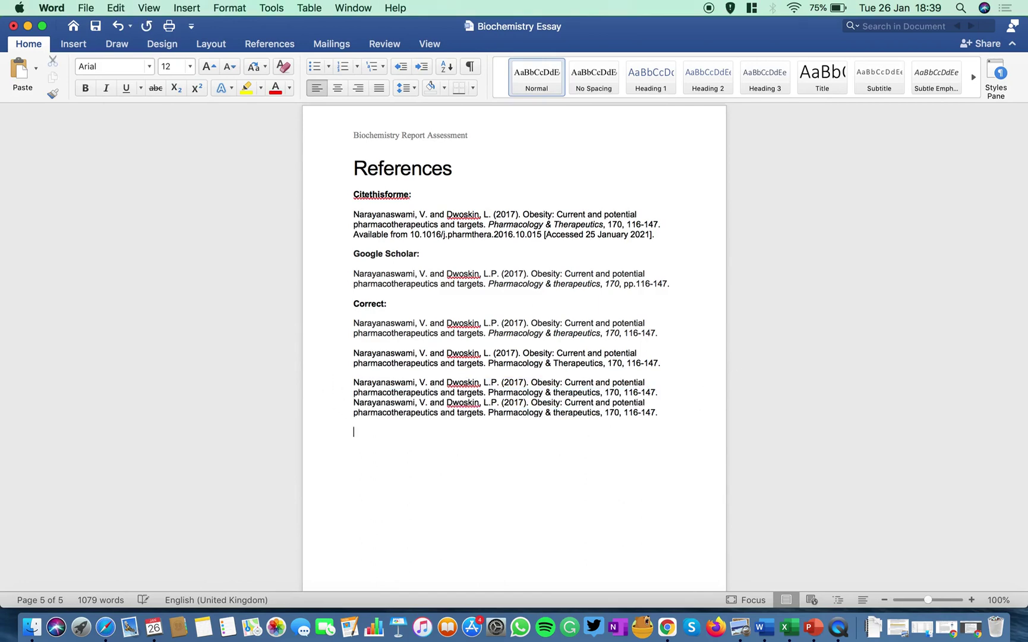
key(super+v)
key(Up)
key(Up)
key(BackSpace)
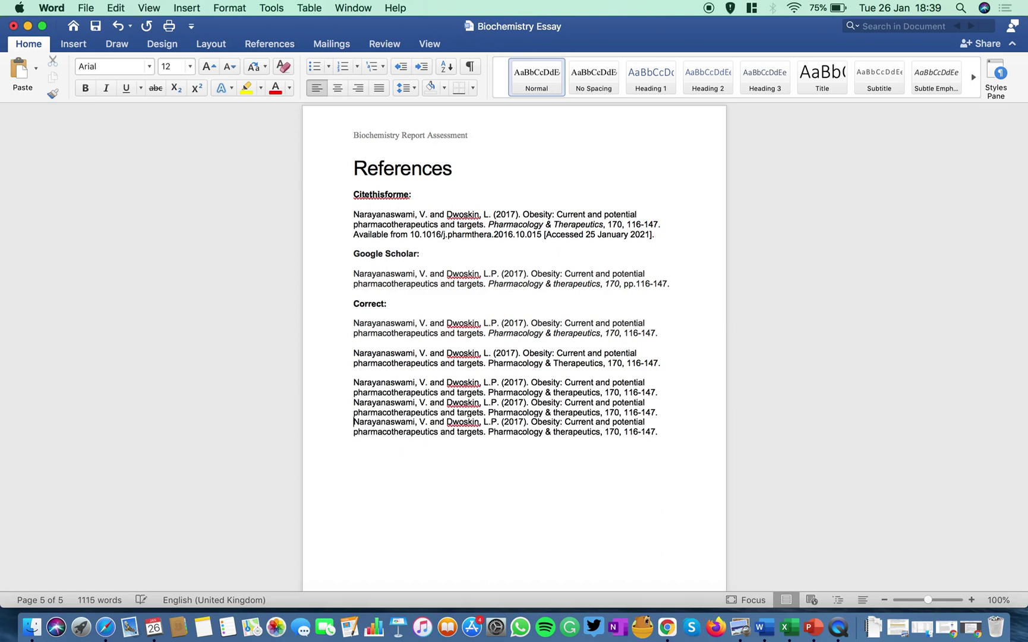
Change the first letter of the first author's surname to "S" in the first of the two duplicated references.
click(359, 402)
key(BackSpace)
text(S)
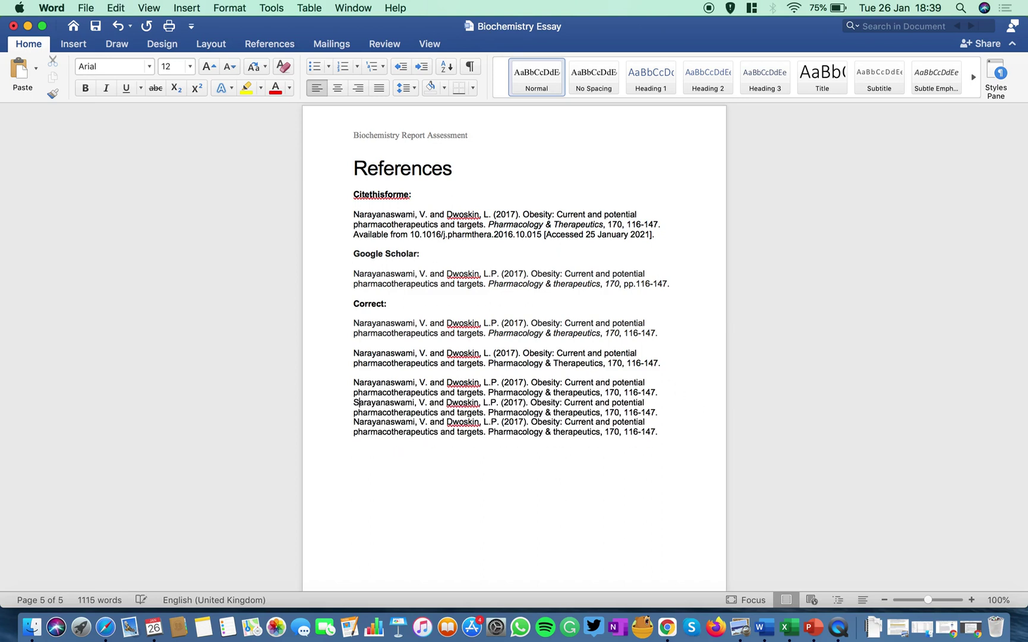
Change the first letter of the first author's surname to "T" in the last of the three references.
click(358, 421)
key(BackSpace)
text(T)
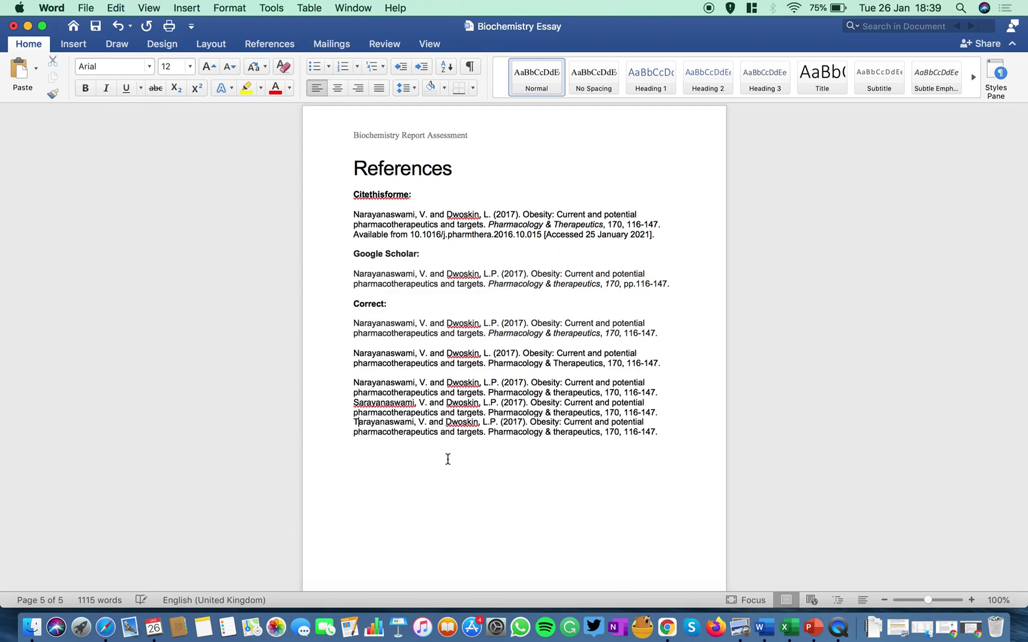
Separate the last three references with blank lines and delete all labelled example citations between the References heading and them.
click(354, 383)
key(Return)
key(Return)
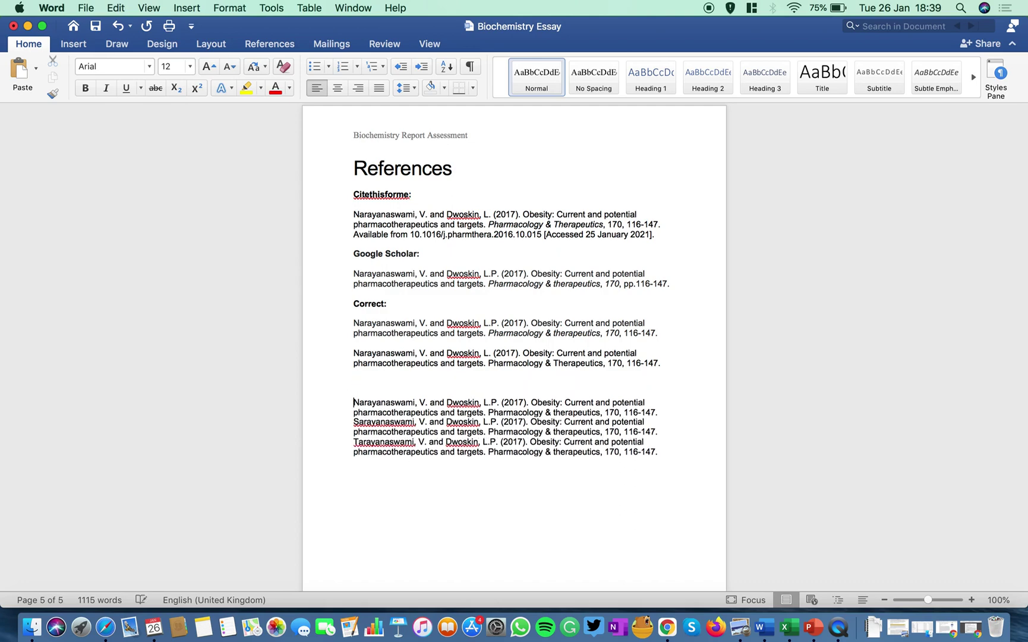
click(374, 382)
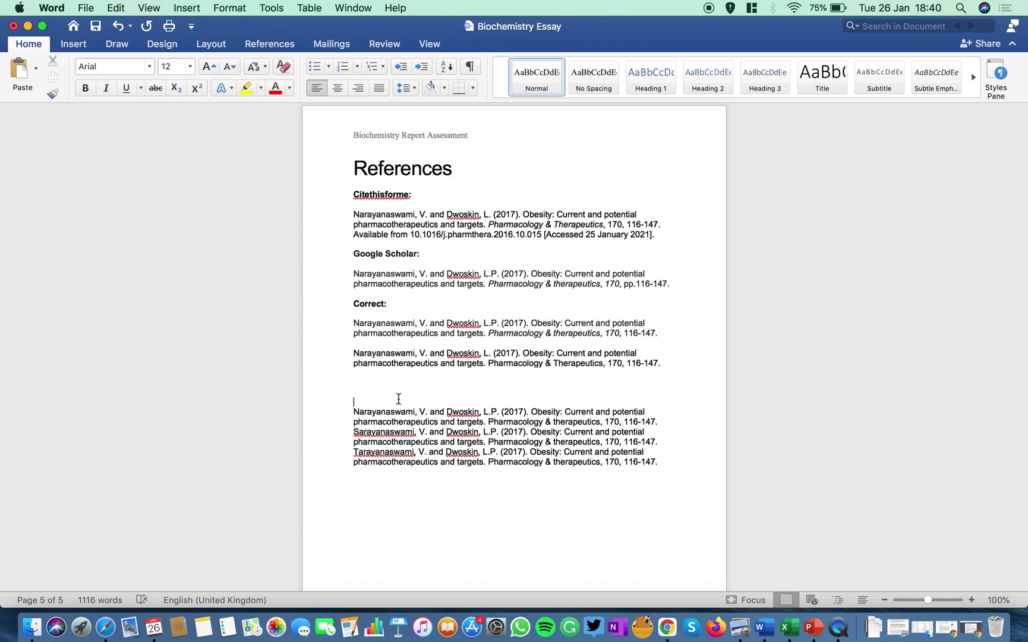
drag(398, 398, 347, 190)
key(BackSpace)
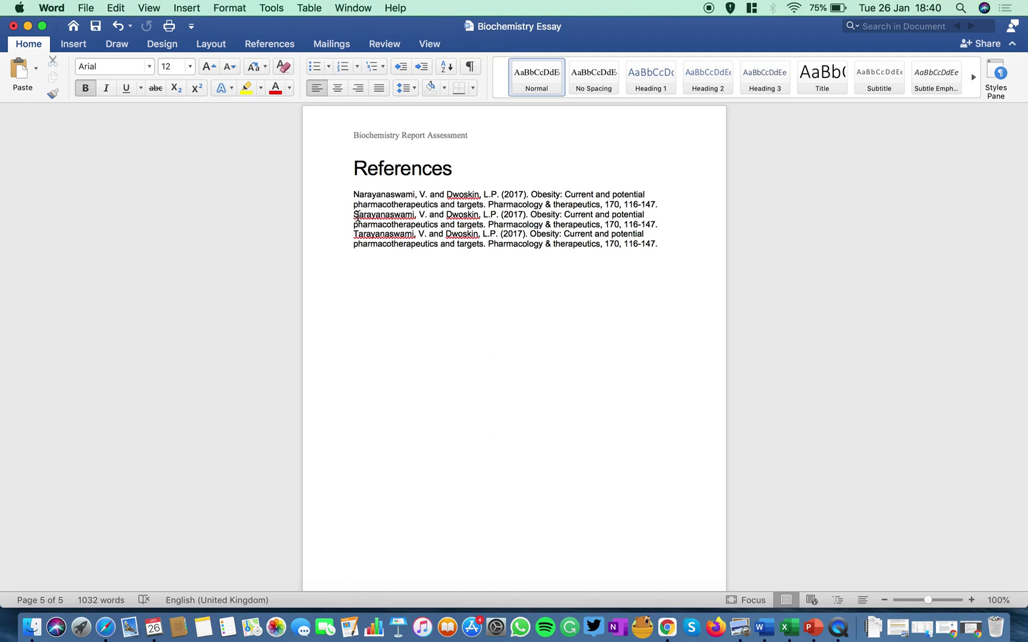
Change the first letter of the first author's surname to "A" in the second reference.
key(super+z)
click(456, 285)
click(412, 89)
click(411, 89)
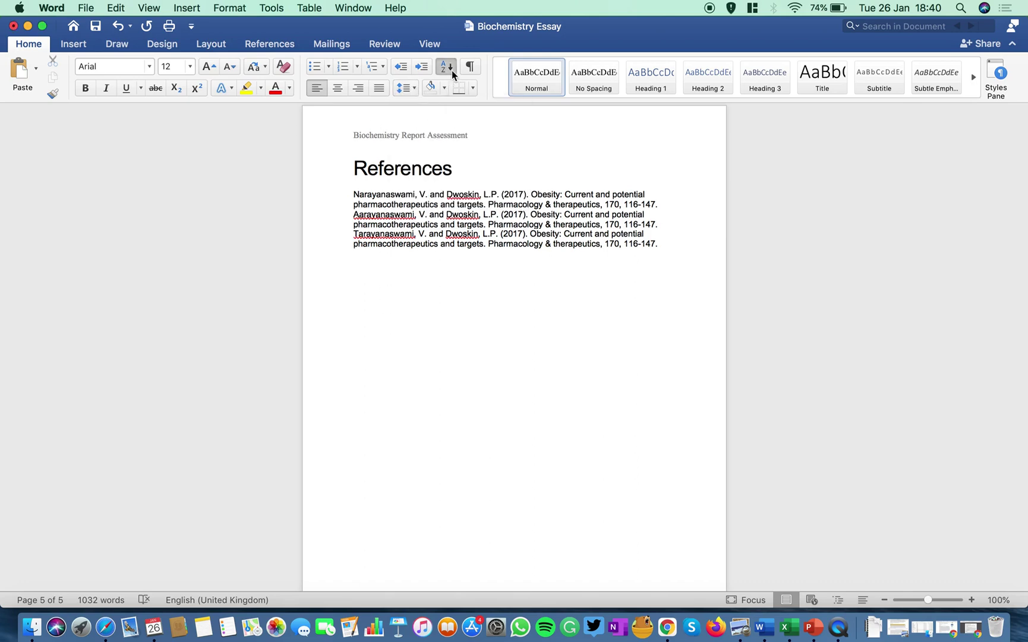
Sort the three references alphabetically by paragraphs as text in ascending order, with no header row.
click(446, 66)
click(633, 354)
drag(660, 247, 353, 193)
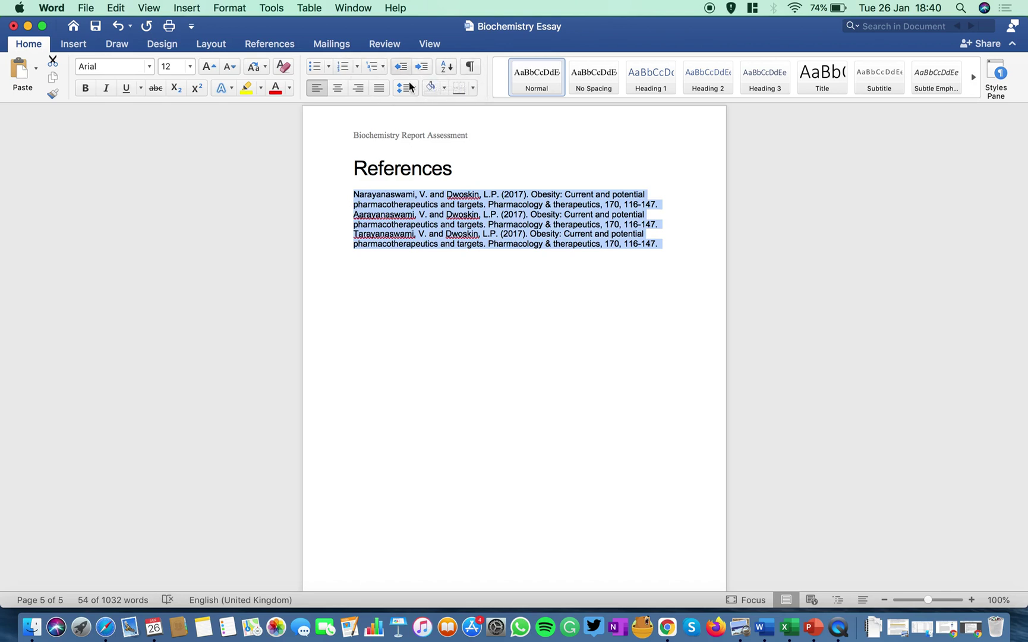
click(447, 68)
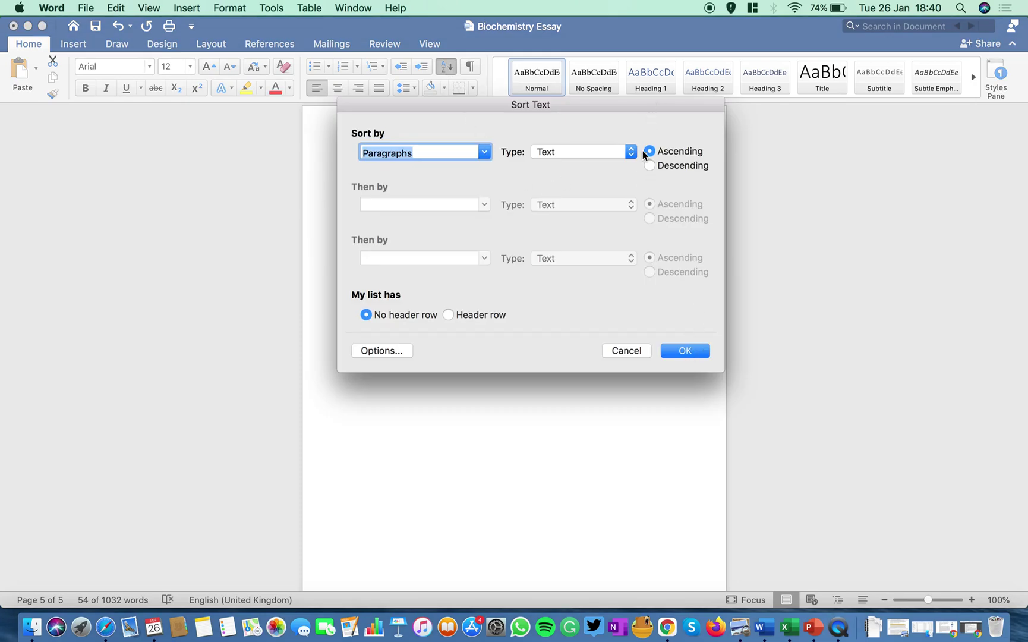
click(686, 355)
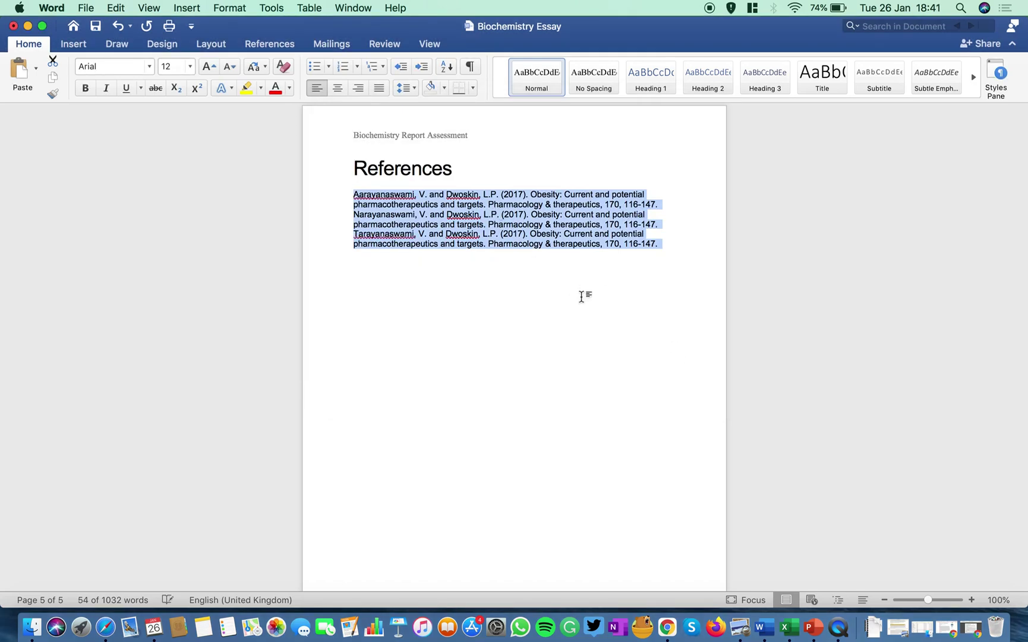
click(528, 262)
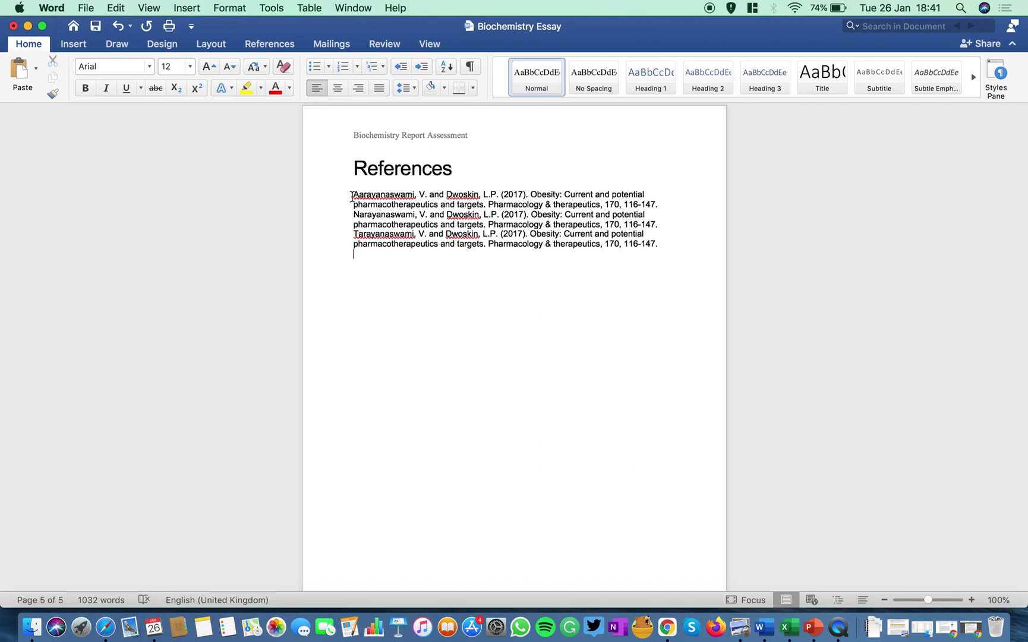
Examine the alphabetical order of the three references by highlighting the first author's surname in each entry.
drag(351, 195, 363, 194)
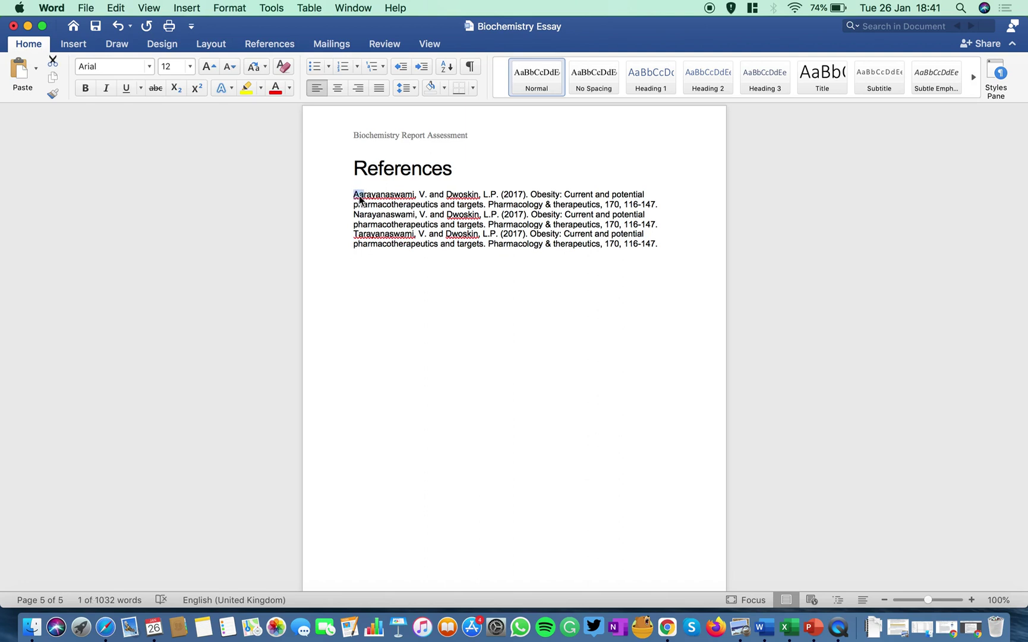
text(T)
text(A)
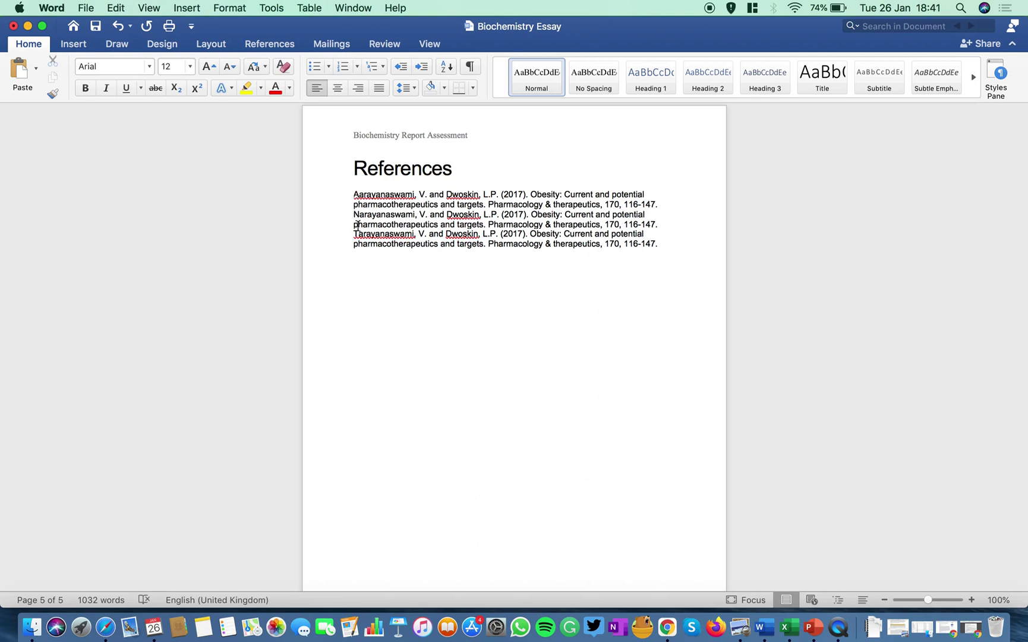
drag(353, 196, 404, 199)
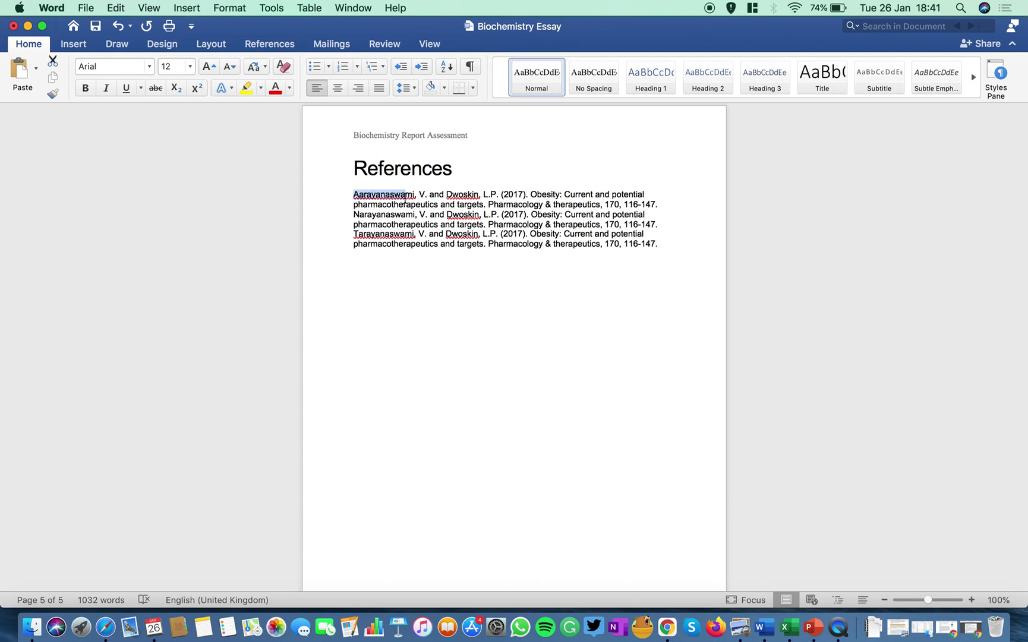
click(354, 214)
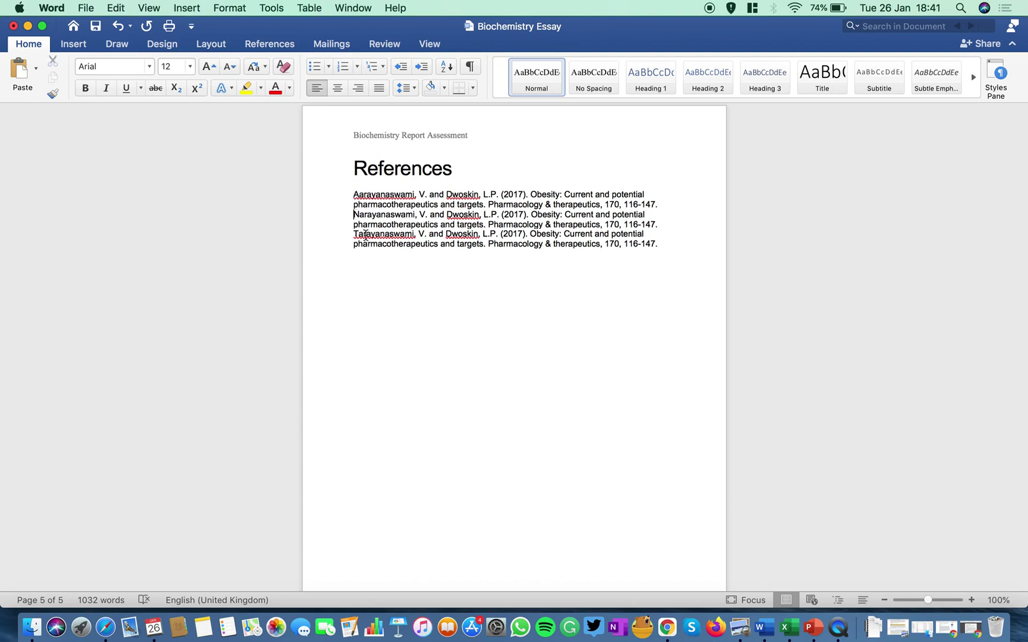
drag(352, 214, 446, 215)
click(368, 219)
drag(353, 234, 537, 270)
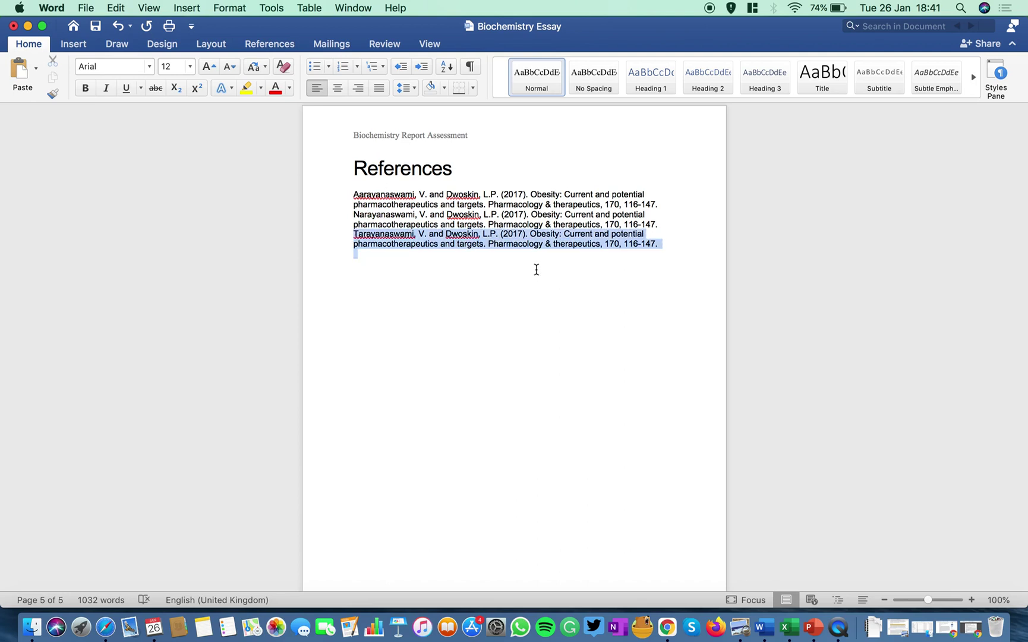
click(536, 269)
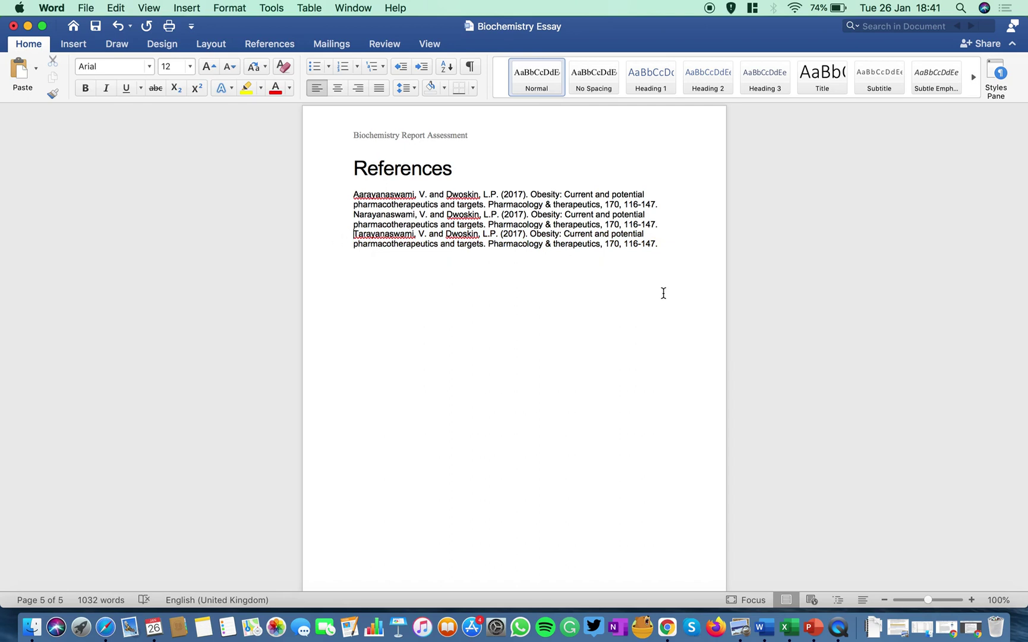
Delete all three references beneath the References heading and check the emptied page and the in-text citation above it.
drag(663, 292, 321, 202)
key(BackSpace)
scroll(532, 223, up, 5)
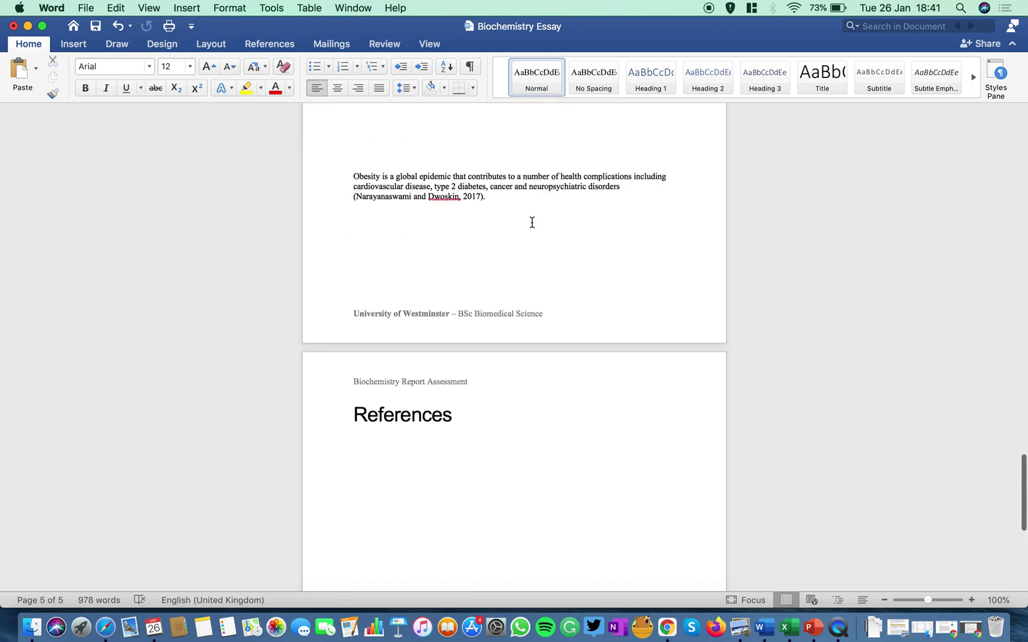
scroll(531, 221, down, 7)
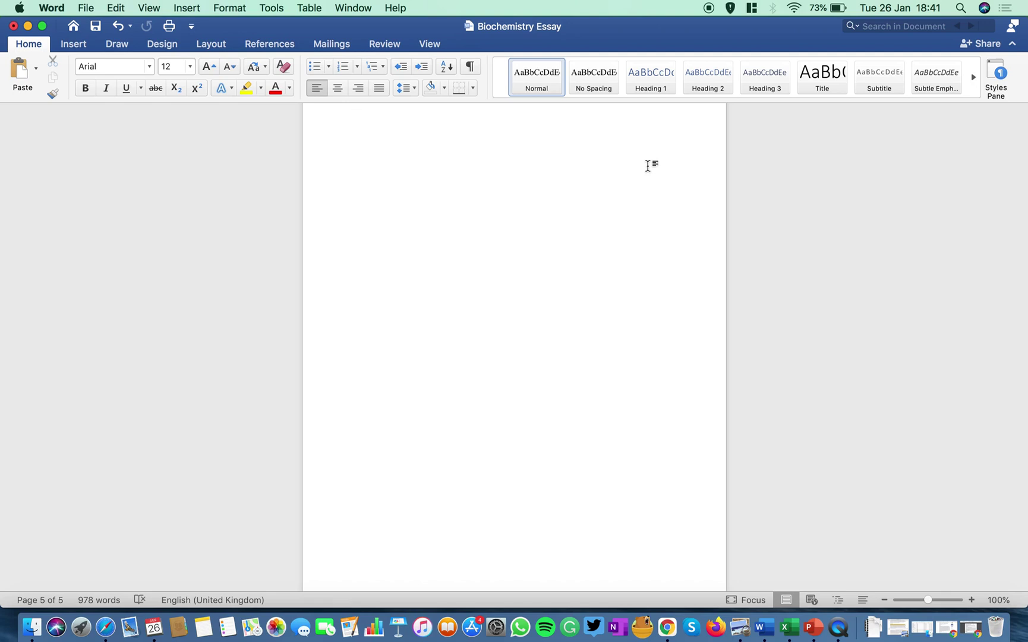
scroll(648, 165, up, 5)
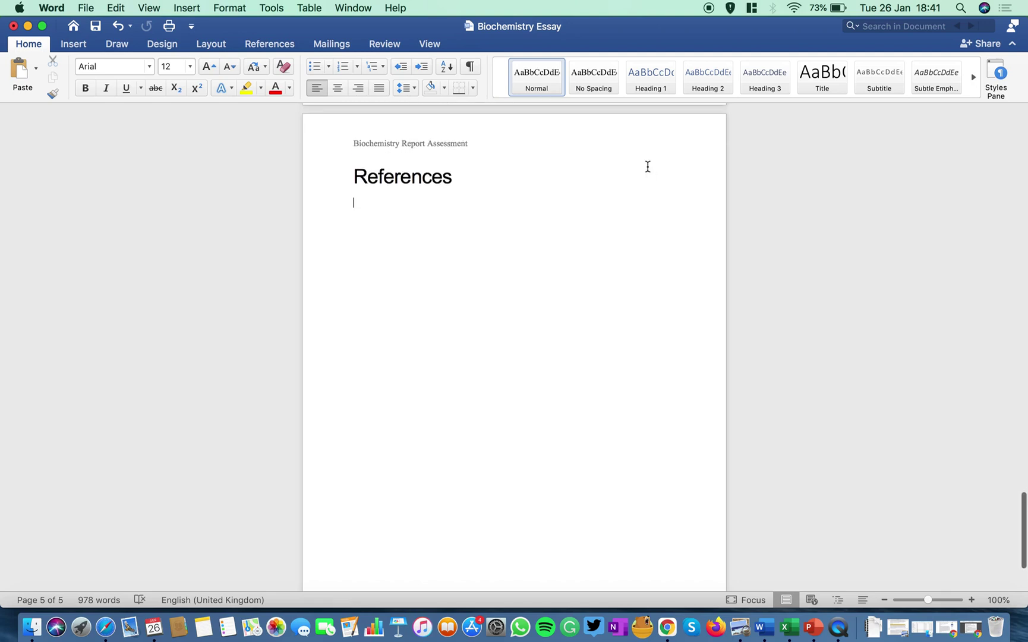
scroll(648, 166, down, 1)
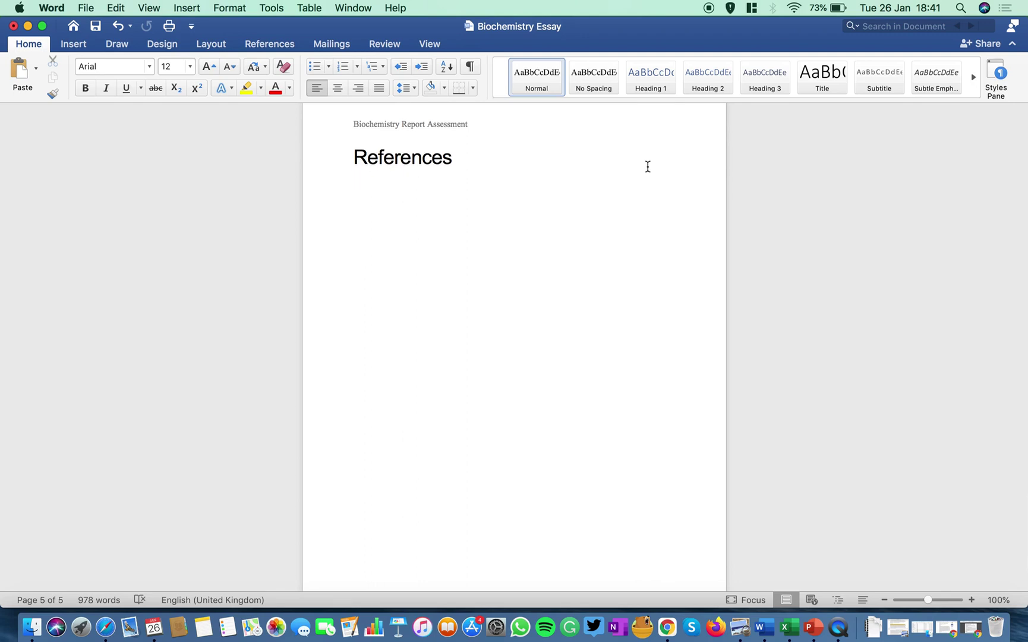